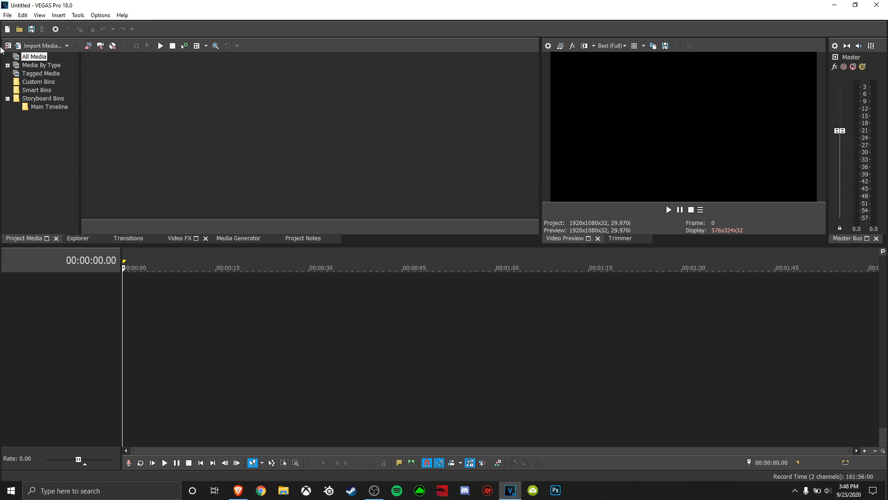
Show the Titles and Text presets in the Media Generator.
{"action": "left_click", "coordinate": [230, 237]}
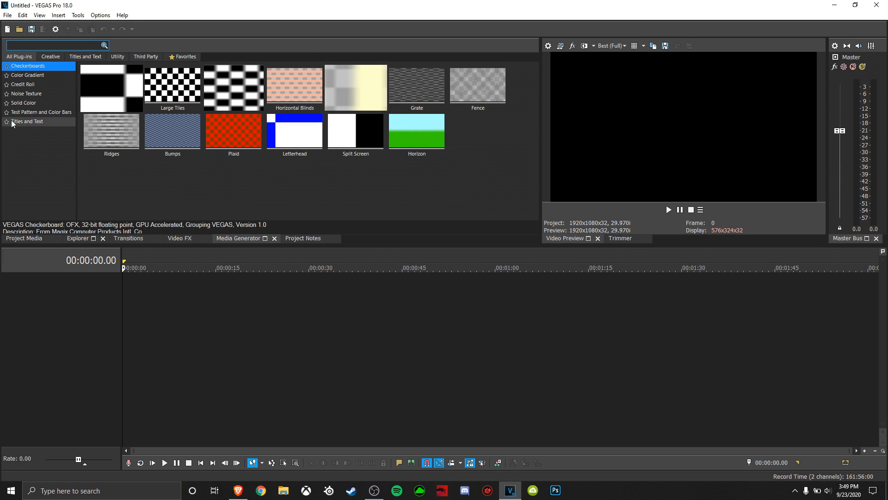
{"action": "left_click", "coordinate": [34, 122]}
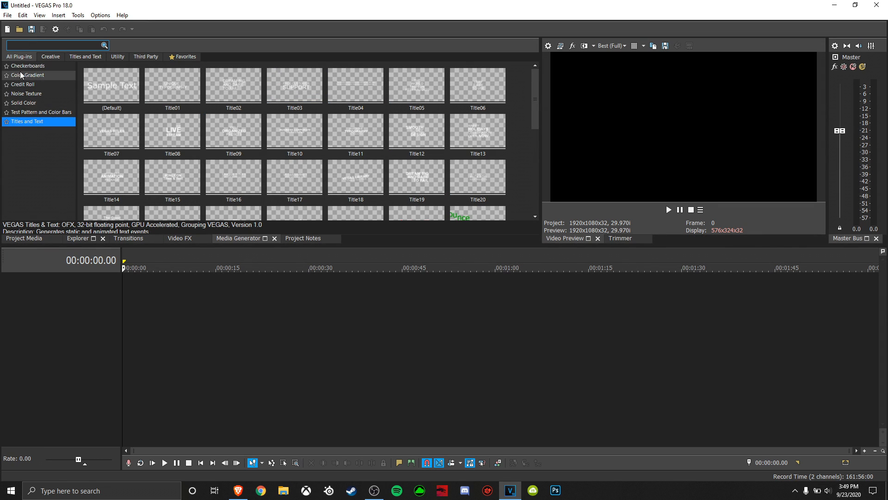
Start setting up a new project and check the available frame rate and pixel aspect ratio options.
{"action": "left_click", "coordinate": [5, 16]}
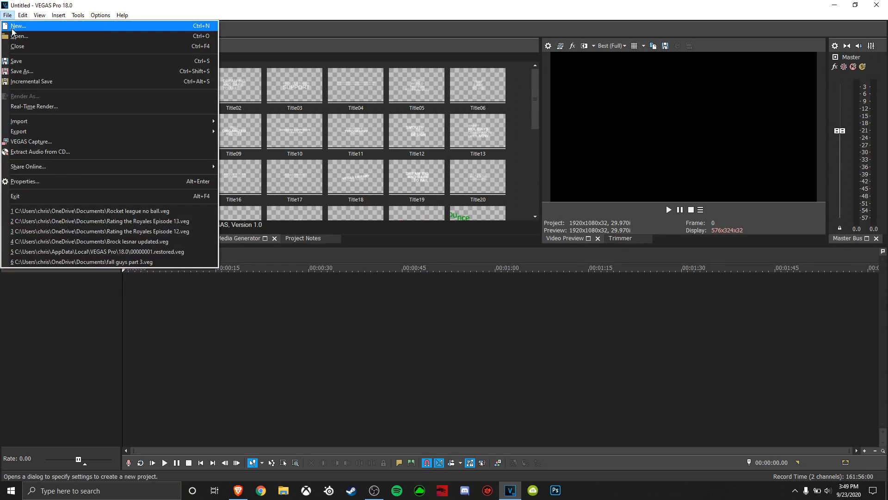
{"action": "left_click", "coordinate": [36, 26]}
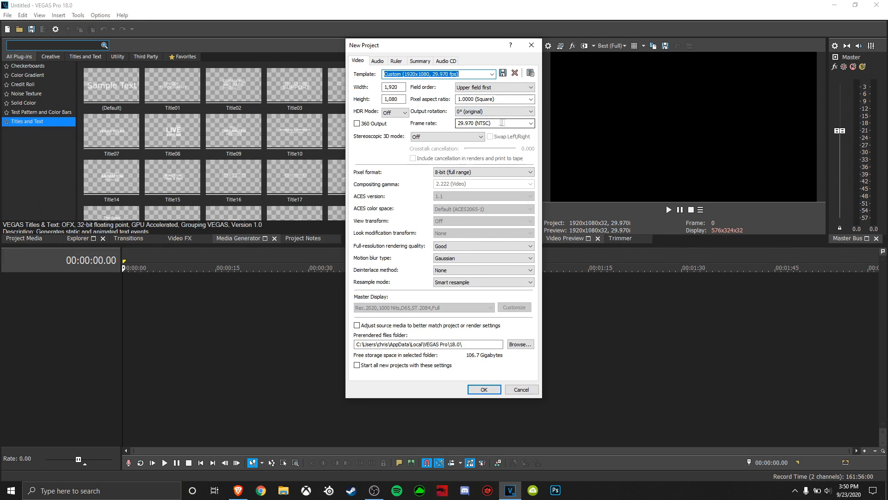
{"action": "left_click", "coordinate": [531, 123]}
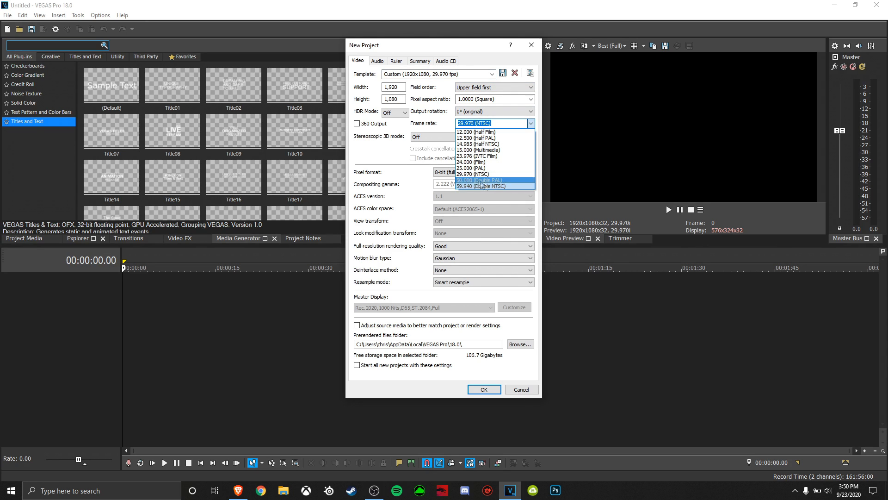
{"action": "left_click", "coordinate": [531, 123]}
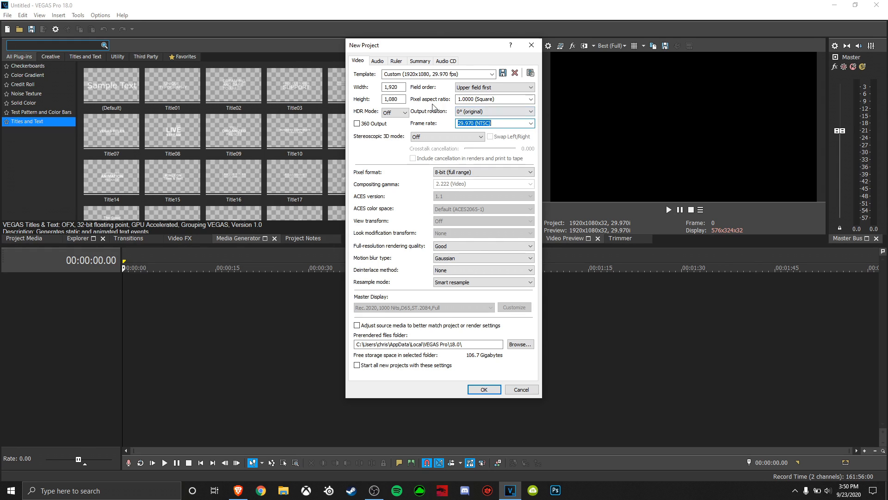
{"action": "left_click", "coordinate": [531, 99]}
{"action": "left_click", "coordinate": [532, 100]}
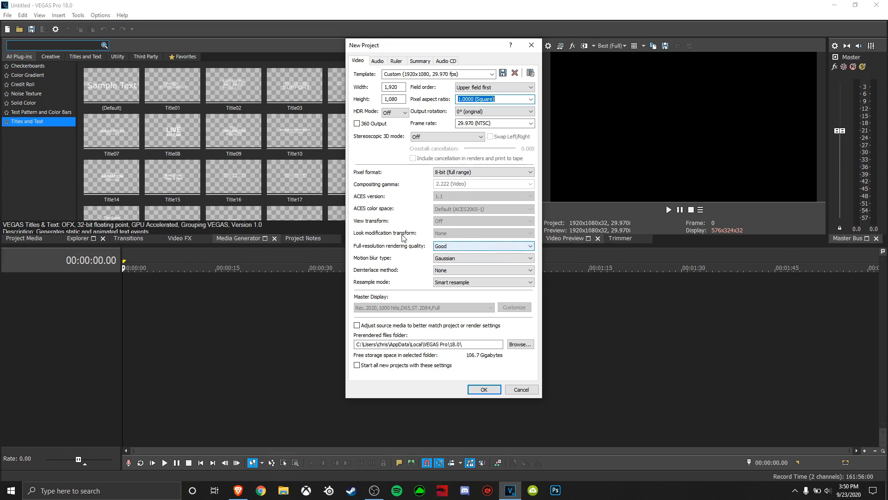
Set the new project's resample mode to Disable resample.
{"action": "left_click", "coordinate": [463, 283]}
{"action": "left_click", "coordinate": [464, 284]}
{"action": "left_click", "coordinate": [464, 284]}
{"action": "left_click", "coordinate": [468, 304]}
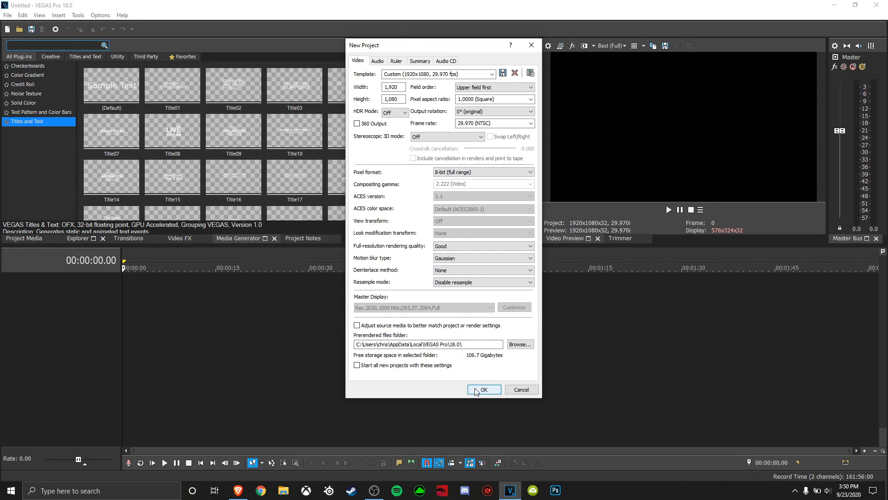
Review the new project's audio, ruler, summary and audio CD settings, and create the project.
{"action": "left_click", "coordinate": [377, 60]}
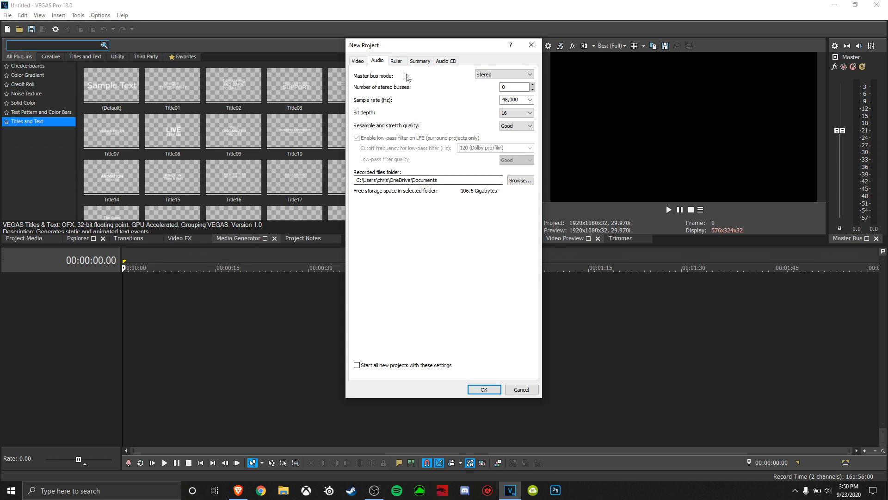
{"action": "left_click", "coordinate": [397, 62]}
{"action": "left_click", "coordinate": [420, 62]}
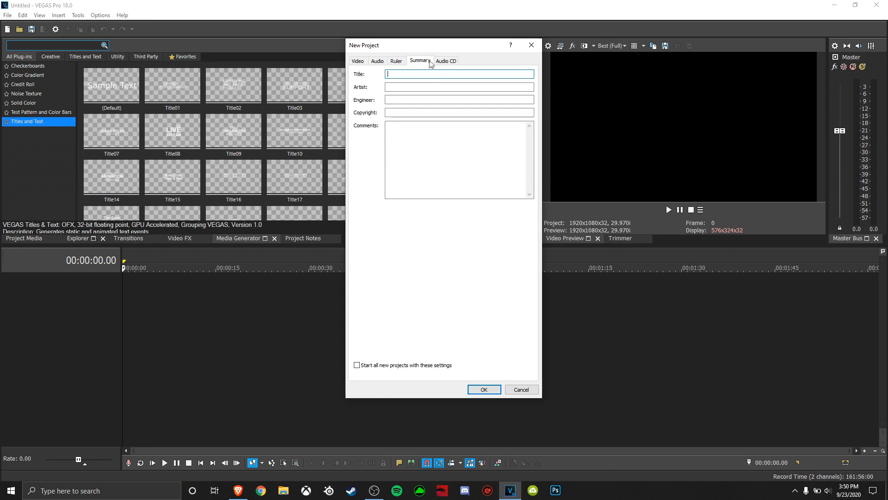
{"action": "left_click", "coordinate": [437, 62]}
{"action": "left_click", "coordinate": [377, 61]}
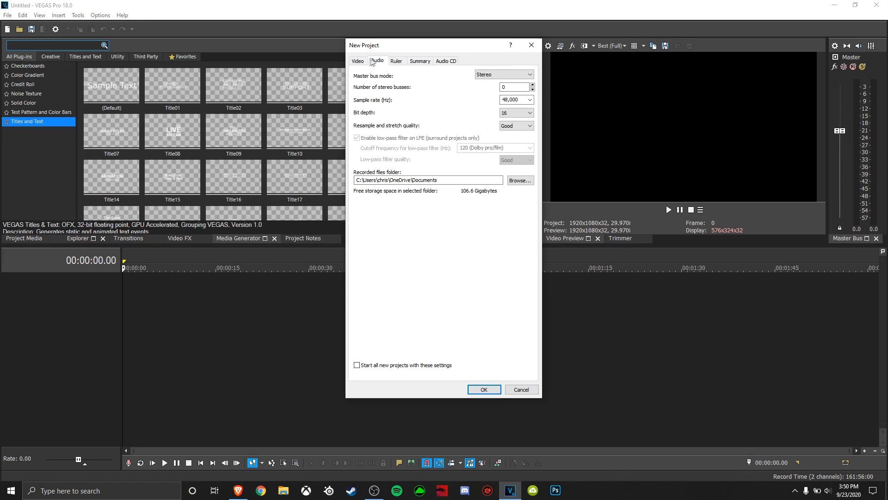
{"action": "left_click", "coordinate": [357, 61]}
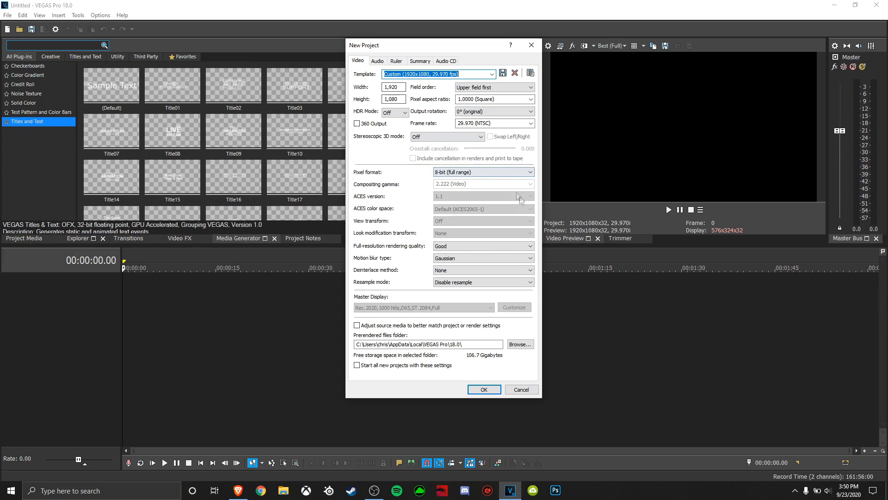
{"action": "left_click", "coordinate": [485, 389]}
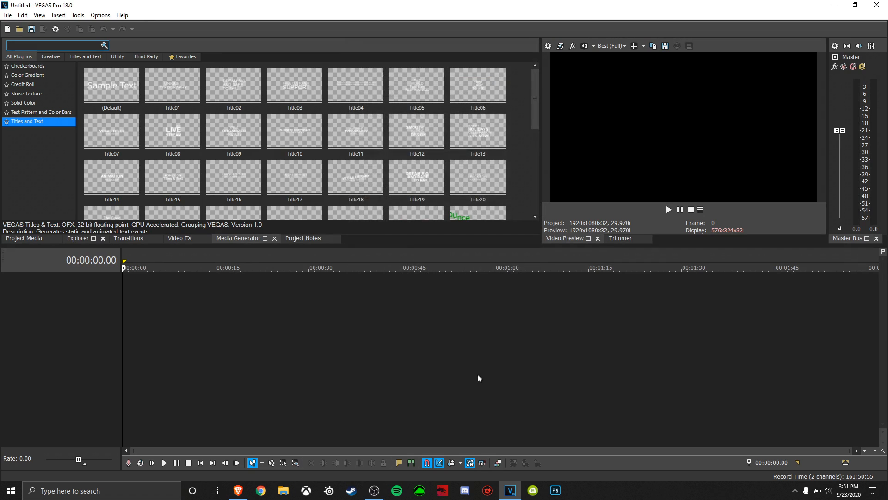
{"action": "left_click", "coordinate": [43, 242]}
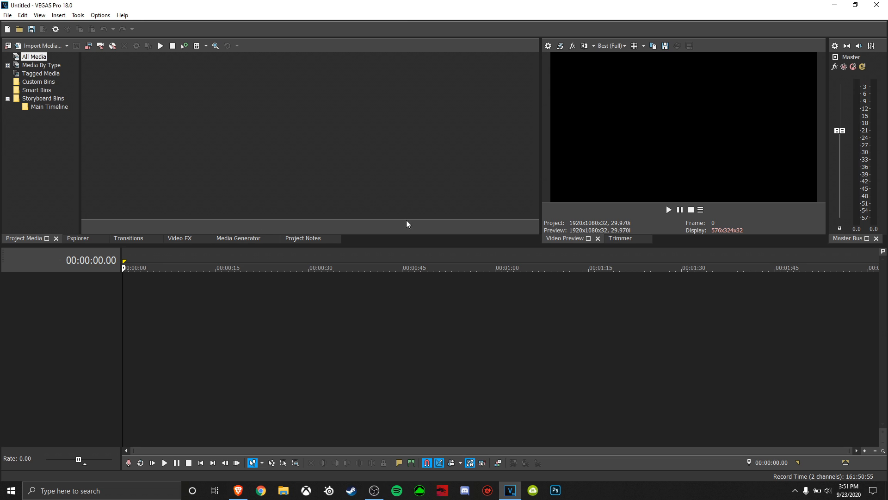
{"action": "left_click", "coordinate": [7, 16]}
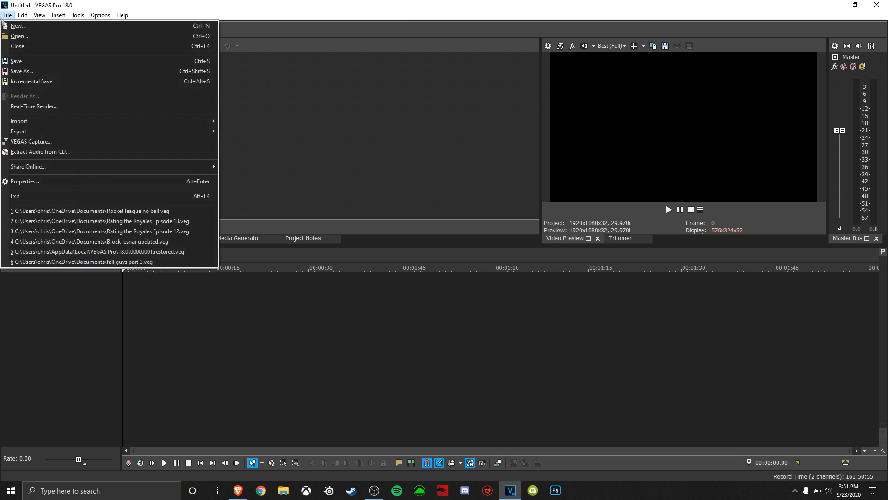
{"action": "left_click", "coordinate": [10, 37]}
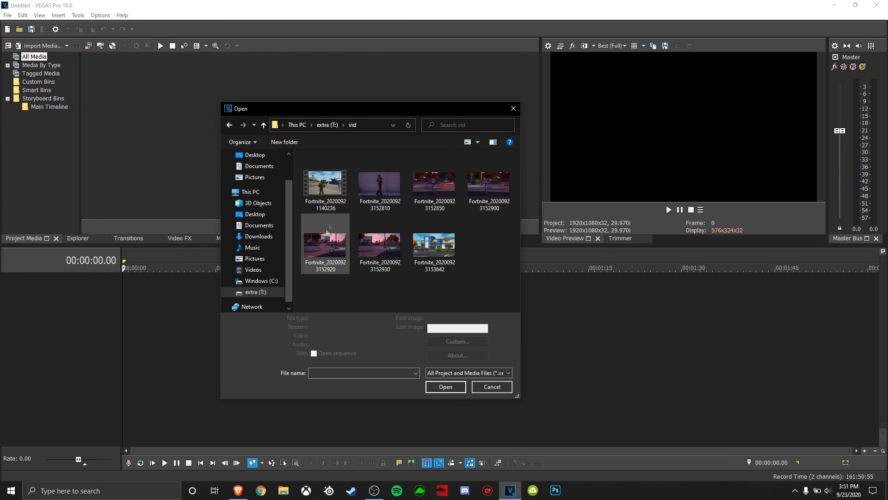
{"action": "double_click", "coordinate": [328, 181]}
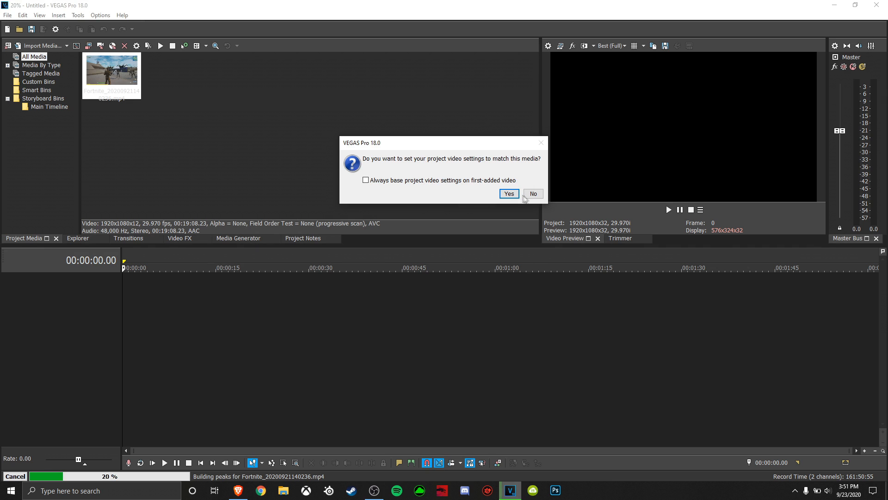
{"action": "left_click", "coordinate": [507, 193]}
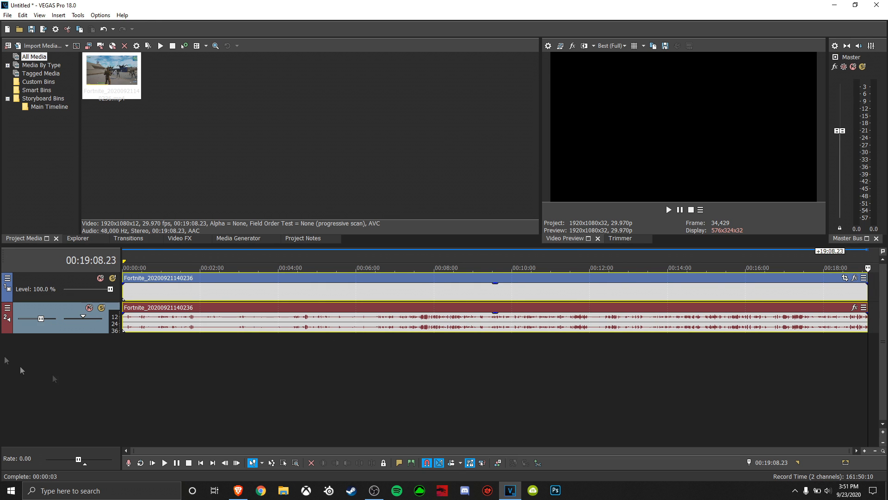
Preview several moments across the Fortnite clip and return to the start of the timeline.
{"action": "left_click", "coordinate": [125, 362]}
{"action": "left_click", "coordinate": [233, 364]}
{"action": "left_click", "coordinate": [574, 364]}
{"action": "left_click", "coordinate": [727, 374]}
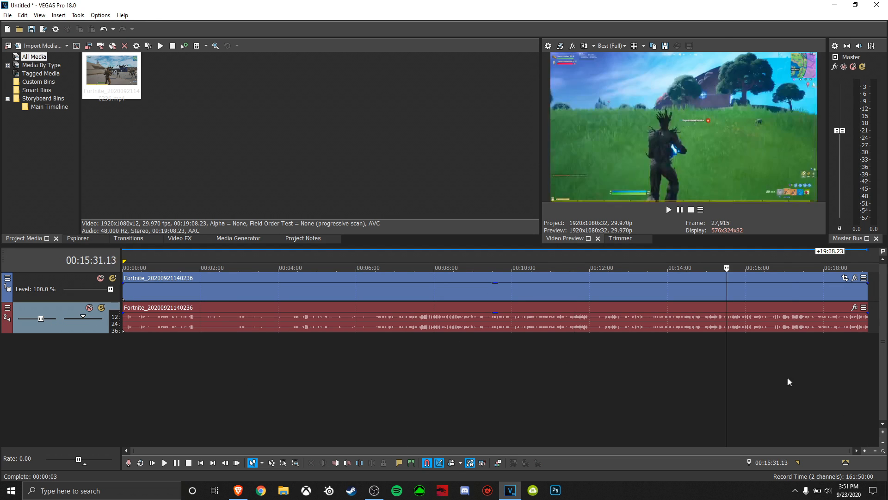
{"action": "left_click_drag", "start_coordinate": [790, 378], "coordinate": [794, 378]}
{"action": "left_click", "coordinate": [842, 380]}
{"action": "left_click_drag", "start_coordinate": [552, 383], "coordinate": [542, 384]}
{"action": "left_click_drag", "start_coordinate": [345, 384], "coordinate": [315, 385]}
{"action": "left_click_drag", "start_coordinate": [208, 383], "coordinate": [203, 383]}
{"action": "left_click", "coordinate": [131, 383]}
{"action": "left_click", "coordinate": [123, 383]}
Insert a new video track and a new audio track, placing both above the Fortnite clip's tracks.
{"action": "right_click", "coordinate": [44, 277]}
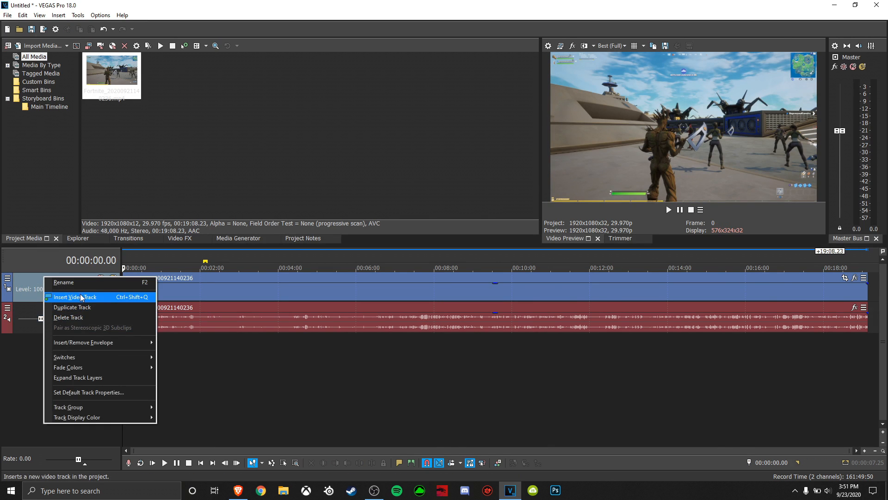
{"action": "left_click", "coordinate": [65, 297]}
{"action": "right_click", "coordinate": [45, 332]}
{"action": "left_click", "coordinate": [76, 145]}
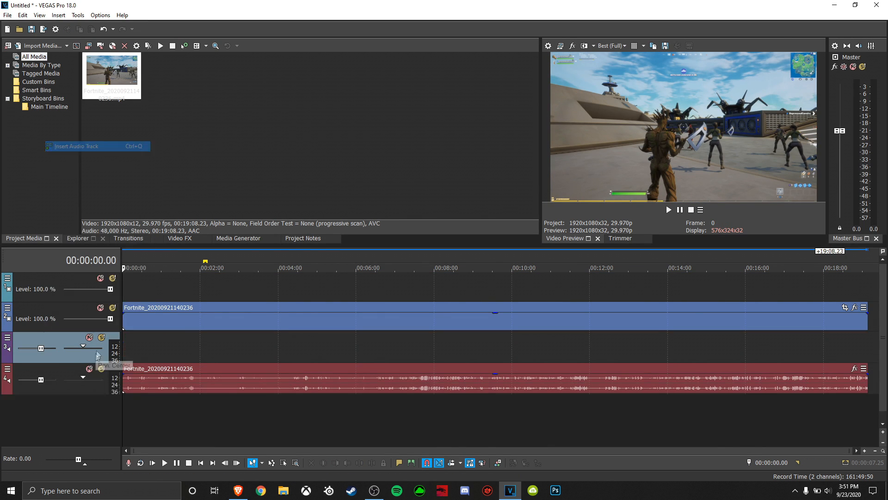
{"action": "left_click_drag", "start_coordinate": [54, 341], "coordinate": [74, 301]}
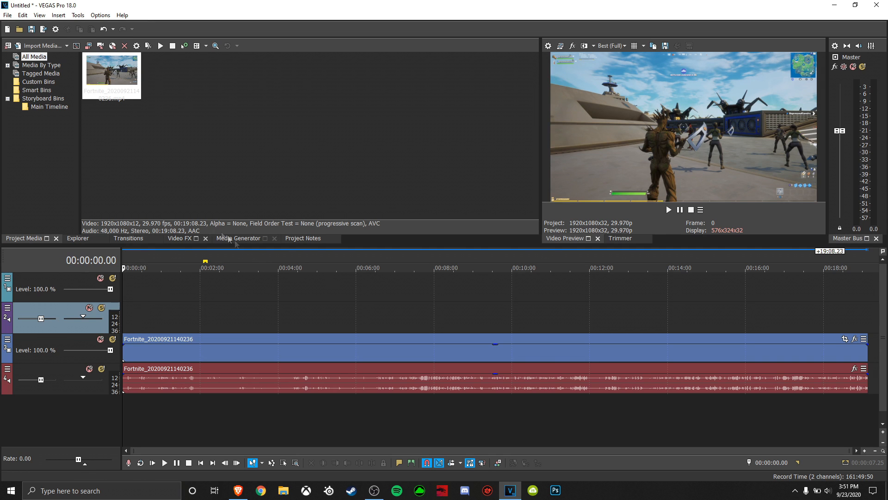
Open the Like and Subscribe clip onto the new tracks and move it to start at 00:00:06.08.
{"action": "left_click", "coordinate": [7, 16]}
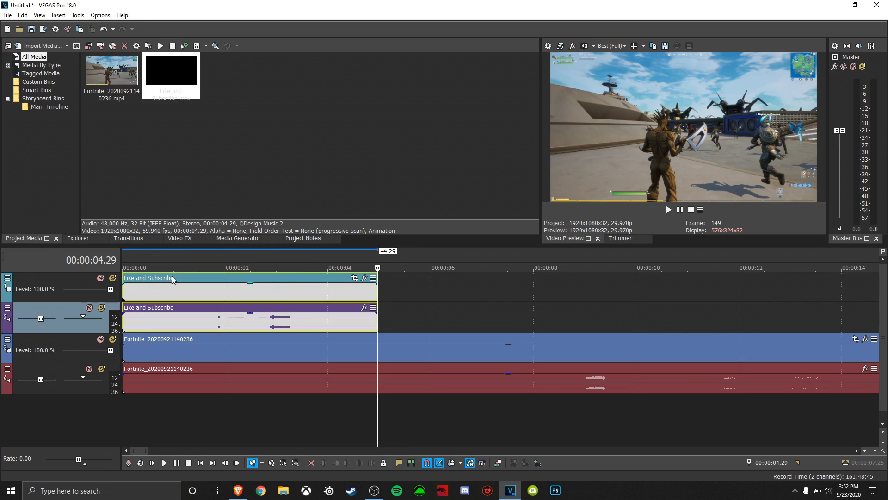
{"action": "left_click_drag", "start_coordinate": [172, 279], "coordinate": [494, 283]}
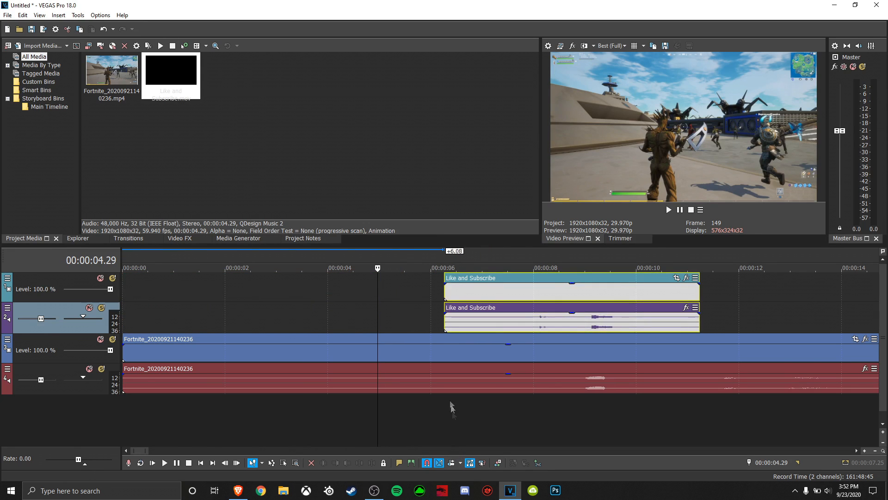
{"action": "left_click", "coordinate": [463, 407]}
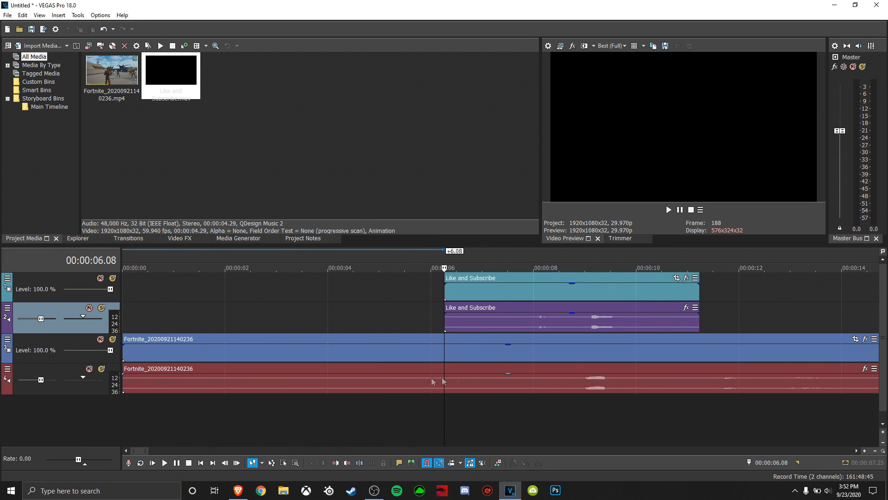
Scrub through the Like and Subscribe clip to check how its overlay looks in the preview.
{"action": "left_click_drag", "start_coordinate": [457, 381], "coordinate": [466, 383]}
{"action": "left_click_drag", "start_coordinate": [554, 405], "coordinate": [564, 403]}
{"action": "scroll", "coordinate": [510, 449], "scroll_direction": "down", "scroll_amount": 3}
{"action": "scroll", "coordinate": [377, 411], "scroll_direction": "down", "scroll_amount": 5}
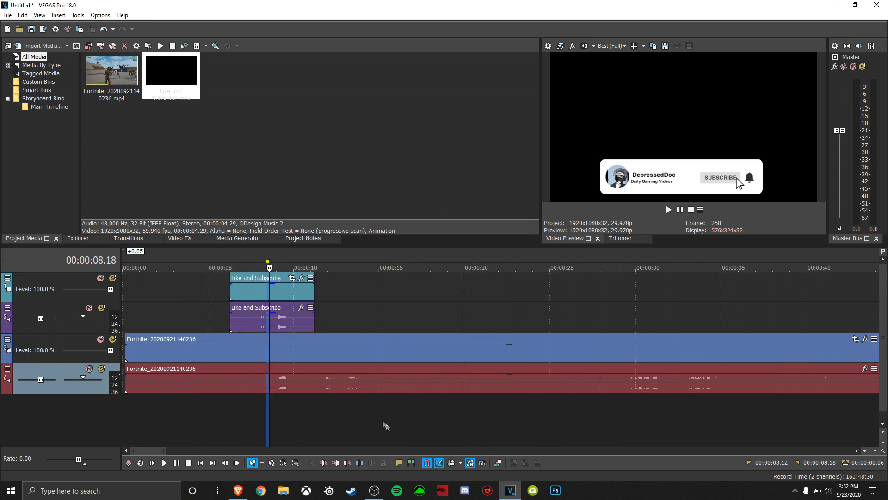
{"action": "left_click", "coordinate": [237, 418]}
{"action": "left_click", "coordinate": [270, 413]}
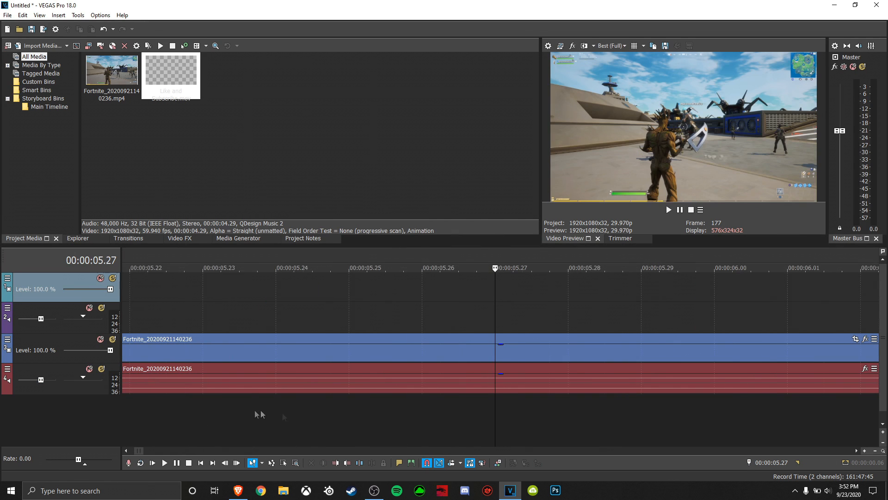
Split the Fortnite clip at 00:00:05.27 and nudge its second part slightly earlier.
{"action": "scroll", "coordinate": [417, 389], "scroll_direction": "down", "scroll_amount": 3}
{"action": "scroll", "coordinate": [467, 367], "scroll_direction": "up", "scroll_amount": 5}
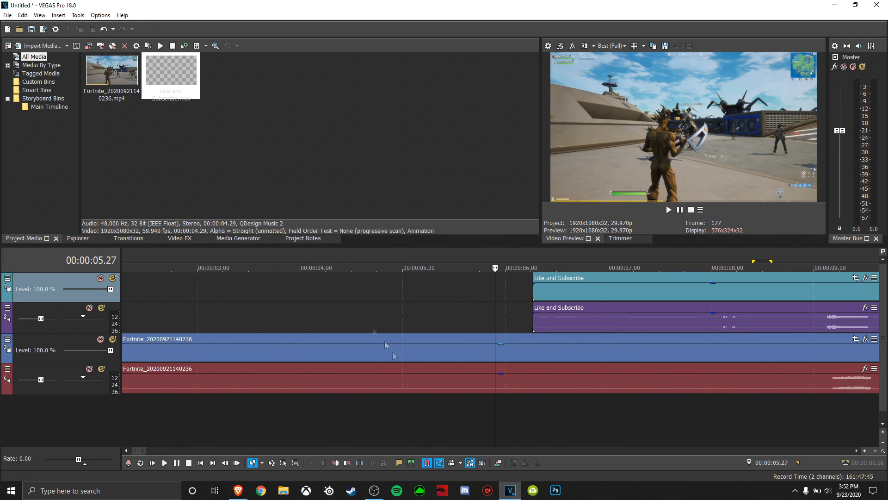
{"action": "scroll", "coordinate": [476, 427], "scroll_direction": "up", "scroll_amount": 3}
{"action": "key", "text": "s"}
{"action": "left_click_drag", "start_coordinate": [523, 351], "coordinate": [503, 347]}
Delete the first part of the split Fortnite clip and play the timeline through the Like and Subscribe overlay.
{"action": "right_click", "coordinate": [447, 350]}
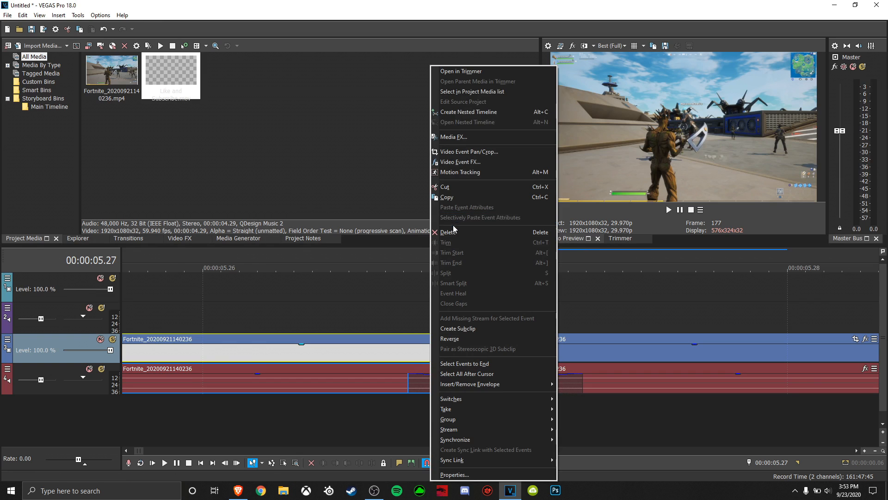
{"action": "left_click", "coordinate": [454, 233]}
{"action": "scroll", "coordinate": [438, 401], "scroll_direction": "down", "scroll_amount": 10}
{"action": "key", "text": "space"}
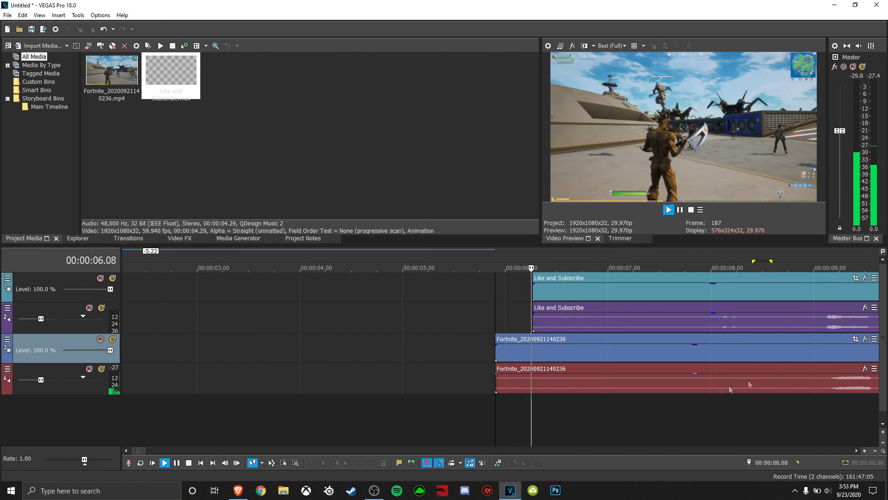
{"action": "left_click", "coordinate": [685, 212]}
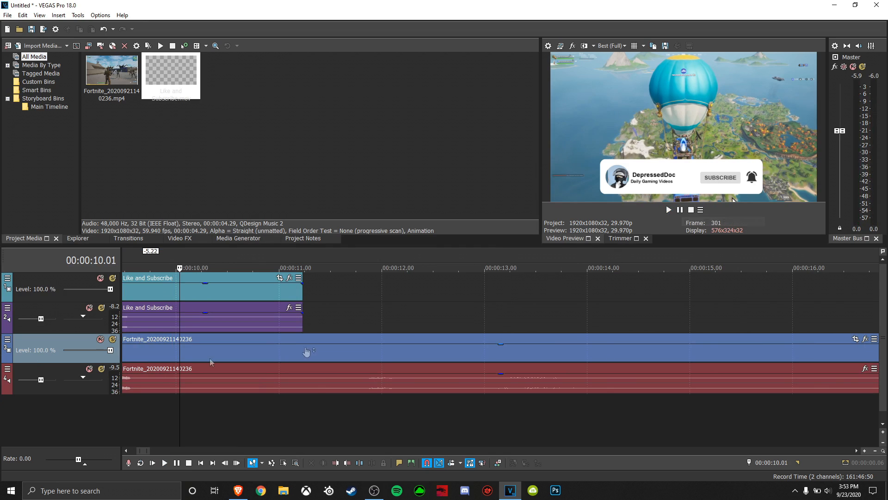
Undo the deletion of the Fortnite clip's first part.
{"action": "scroll", "coordinate": [327, 374], "scroll_direction": "down", "scroll_amount": 2}
{"action": "scroll", "coordinate": [326, 374], "scroll_direction": "down", "scroll_amount": 2}
{"action": "scroll", "coordinate": [328, 368], "scroll_direction": "down", "scroll_amount": 5}
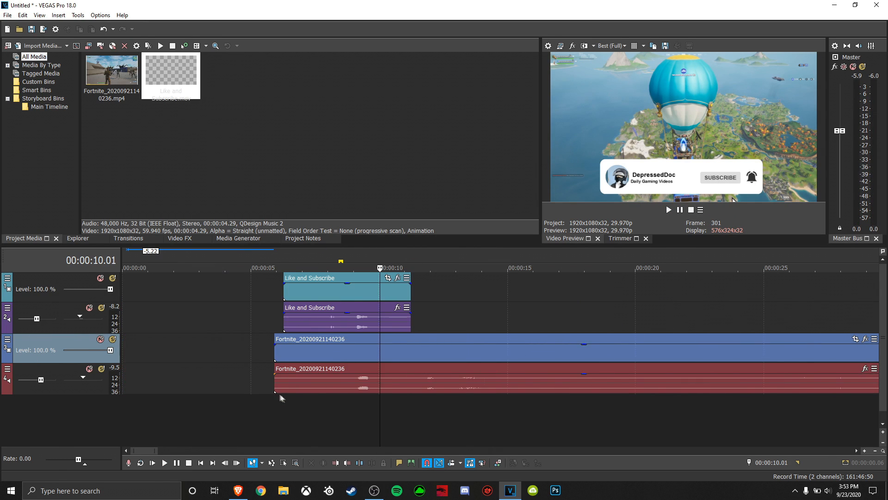
{"action": "key", "text": "ctrl+z"}
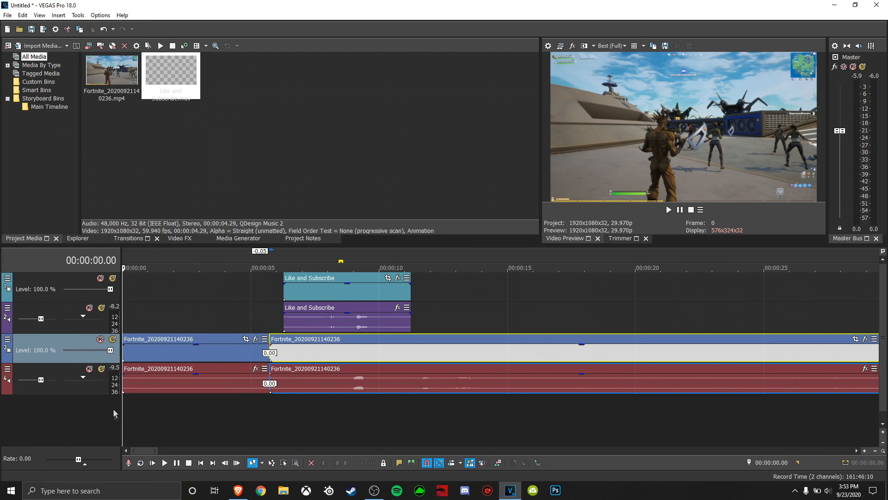
{"action": "key", "text": "ctrl+z"}
{"action": "key", "text": "ctrl+z"}
{"action": "scroll", "coordinate": [183, 410], "scroll_direction": "up", "scroll_amount": 3}
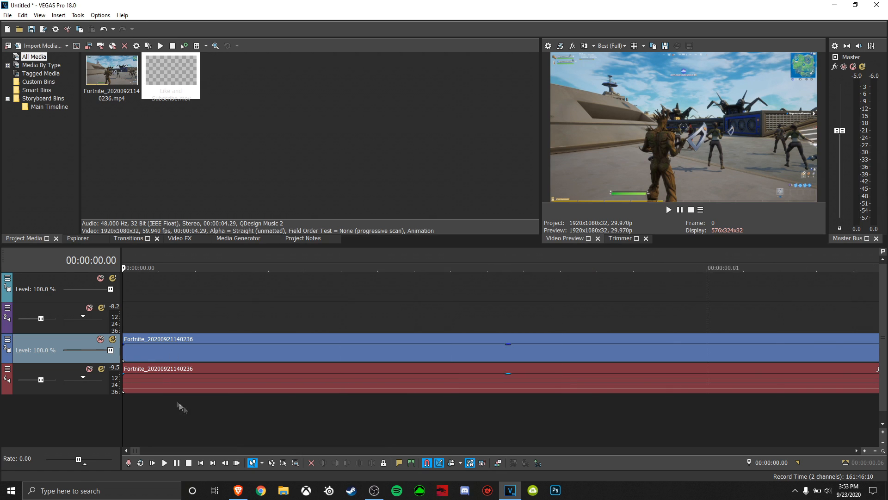
{"action": "scroll", "coordinate": [578, 406], "scroll_direction": "down", "scroll_amount": 15}
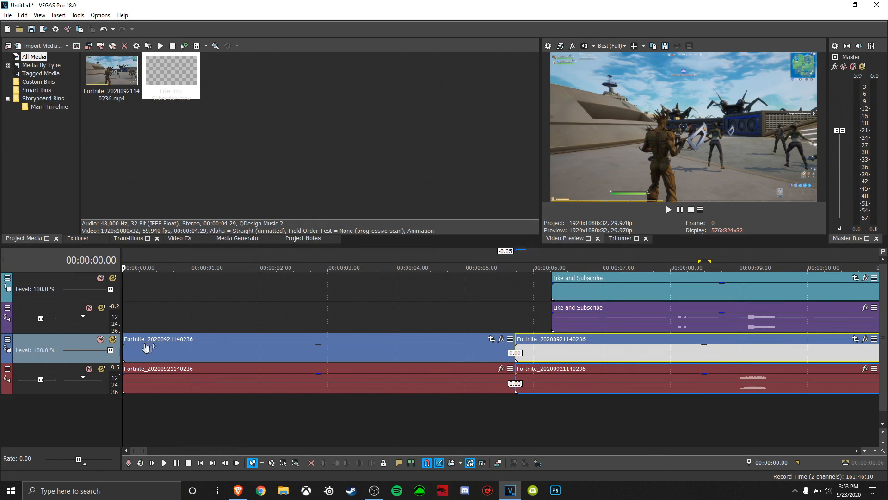
Slide the first part of the Fortnite clip later and return it to the start of the timeline.
{"action": "key", "text": "ctrl+shift+z"}
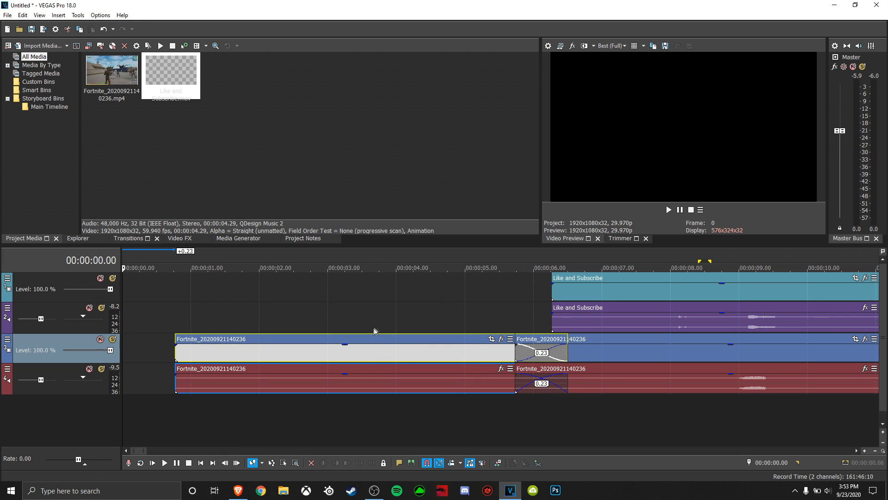
{"action": "left_click_drag", "start_coordinate": [360, 343], "coordinate": [284, 341]}
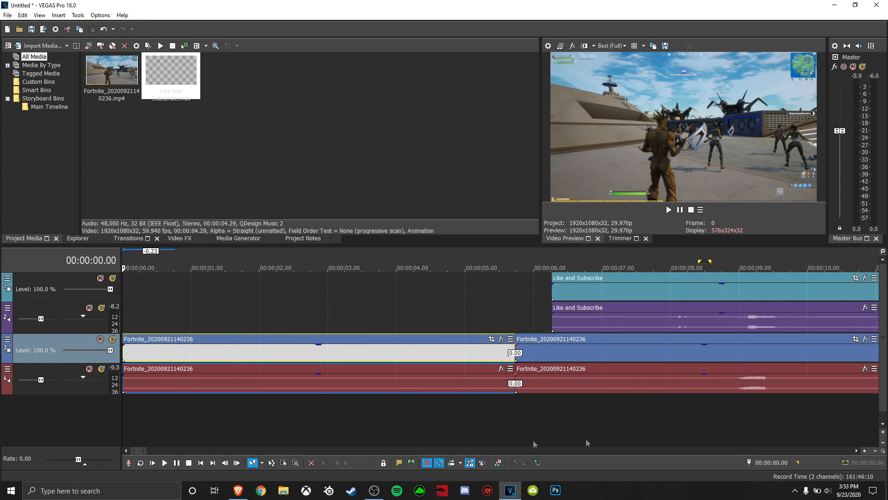
Add a one-second fade-in to the first Fortnite clip's video and play it from the start.
{"action": "scroll", "coordinate": [197, 427], "scroll_direction": "up", "scroll_amount": 10}
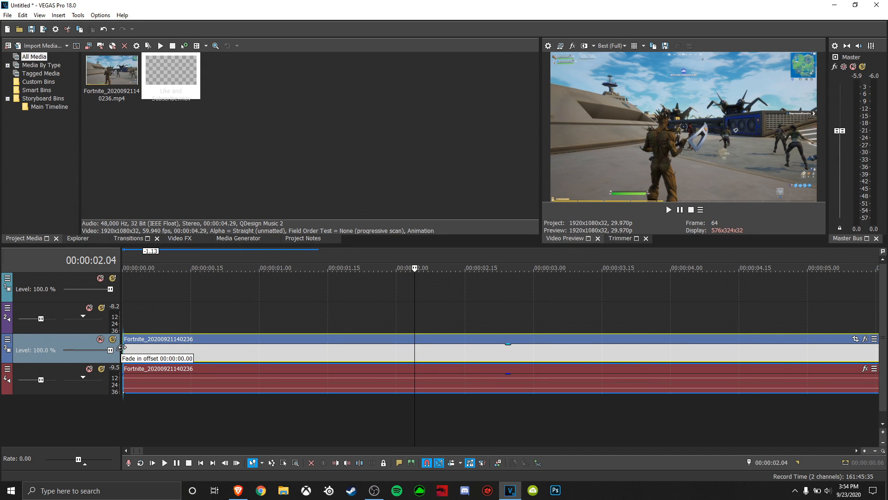
{"action": "left_click_drag", "start_coordinate": [121, 347], "coordinate": [255, 363]}
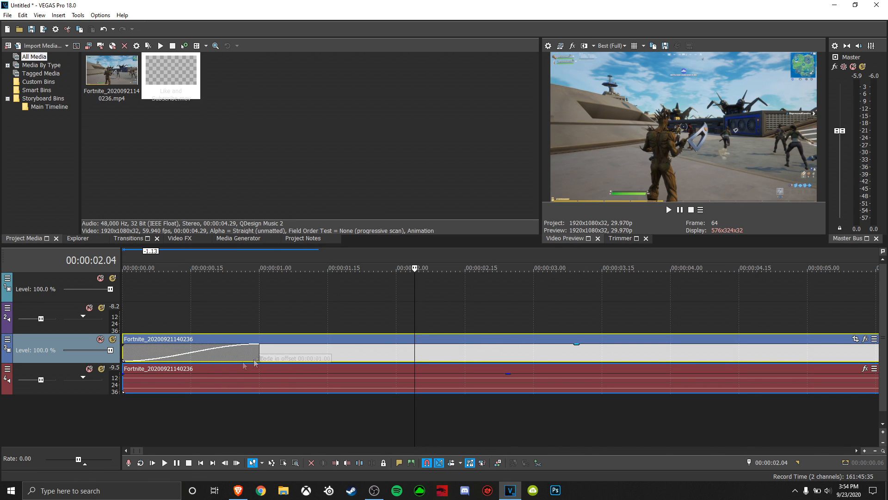
{"action": "left_click", "coordinate": [123, 412]}
{"action": "key", "text": "space"}
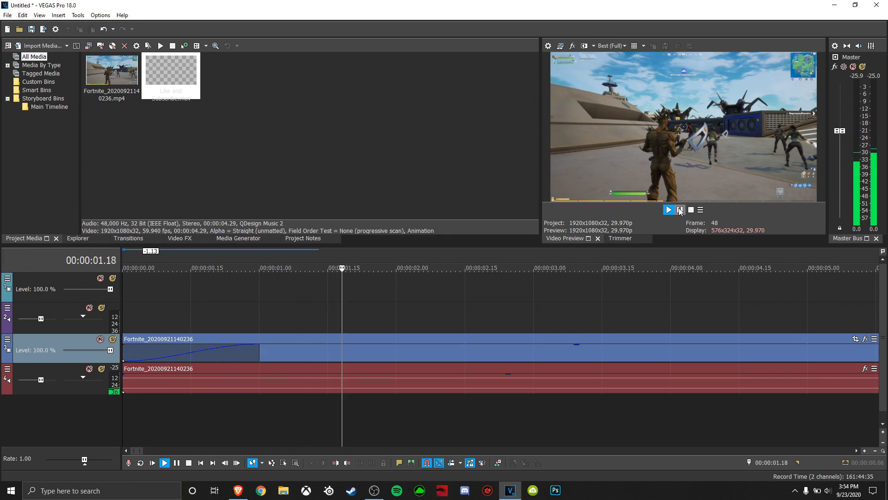
{"action": "key", "text": "Return"}
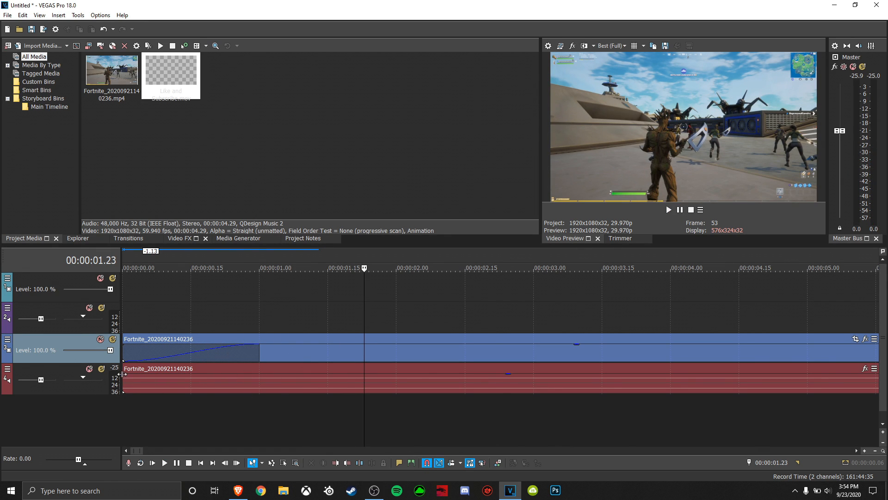
Add a fade-in of about one second to the first Fortnite clip's audio and play both fades from the start.
{"action": "left_click_drag", "start_coordinate": [126, 379], "coordinate": [264, 388]}
{"action": "left_click", "coordinate": [127, 427]}
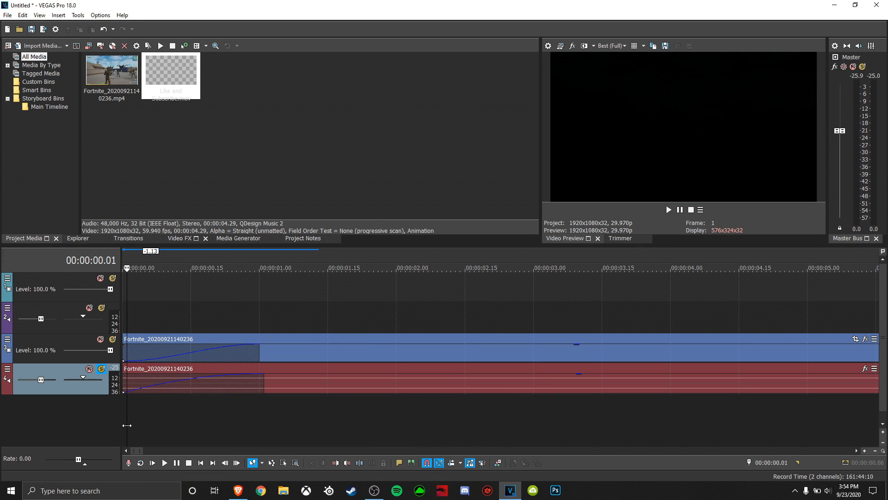
{"action": "key", "text": "space"}
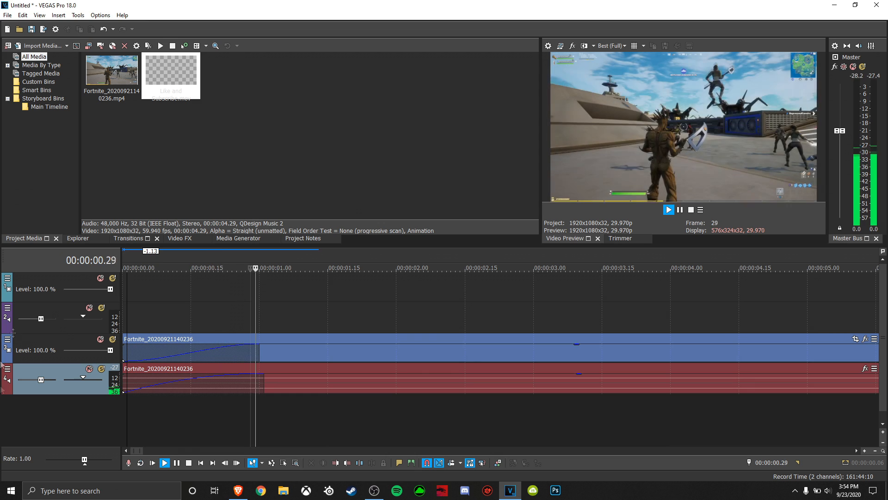
{"action": "key", "text": "space"}
{"action": "key", "text": "space"}
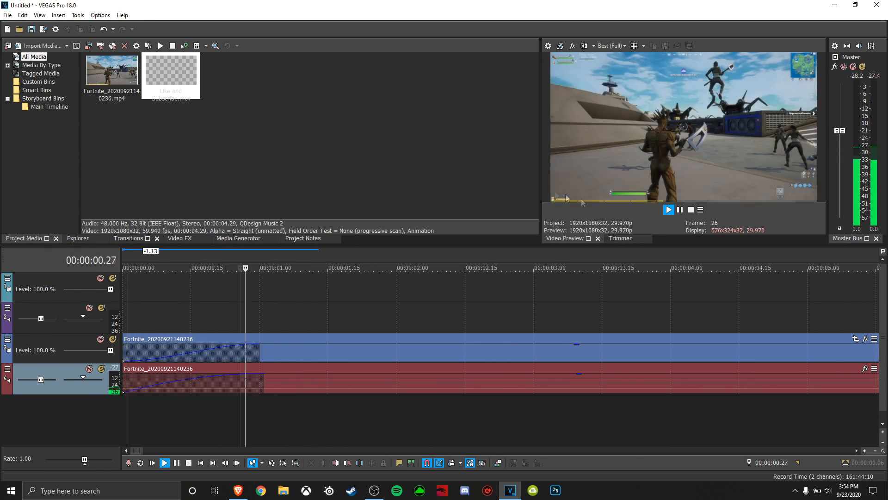
{"action": "key", "text": "space"}
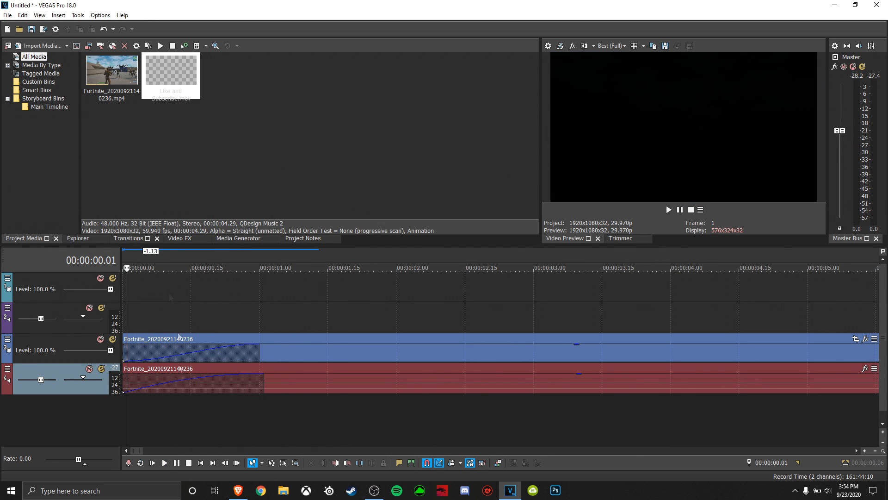
Remove the fade-ins from the first Fortnite clip's video and audio.
{"action": "left_click_drag", "start_coordinate": [256, 352], "coordinate": [124, 352]}
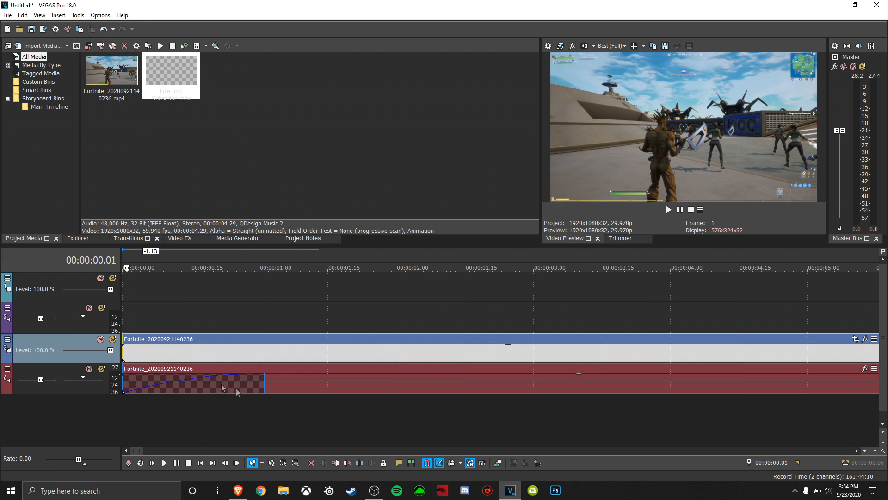
{"action": "left_click_drag", "start_coordinate": [260, 383], "coordinate": [124, 382]}
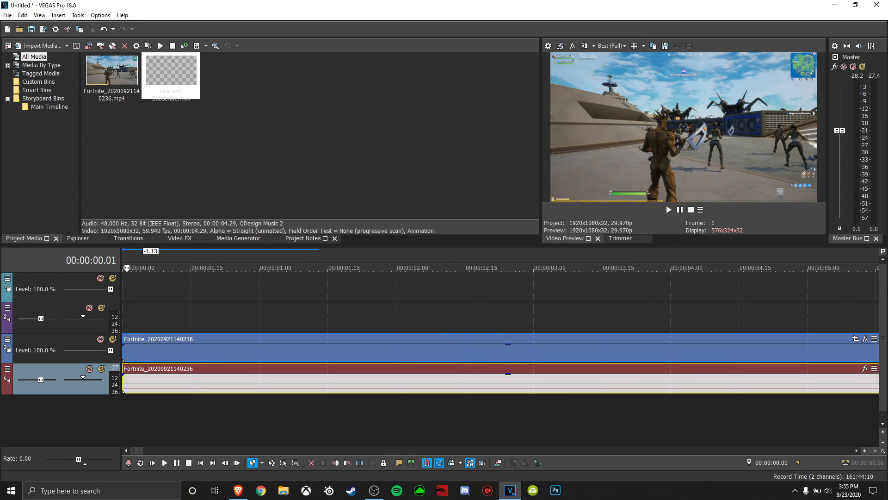
Try to move the second Fortnite clip earlier to close the gap after the first clip.
{"action": "scroll", "coordinate": [664, 290], "scroll_direction": "down", "scroll_amount": 5}
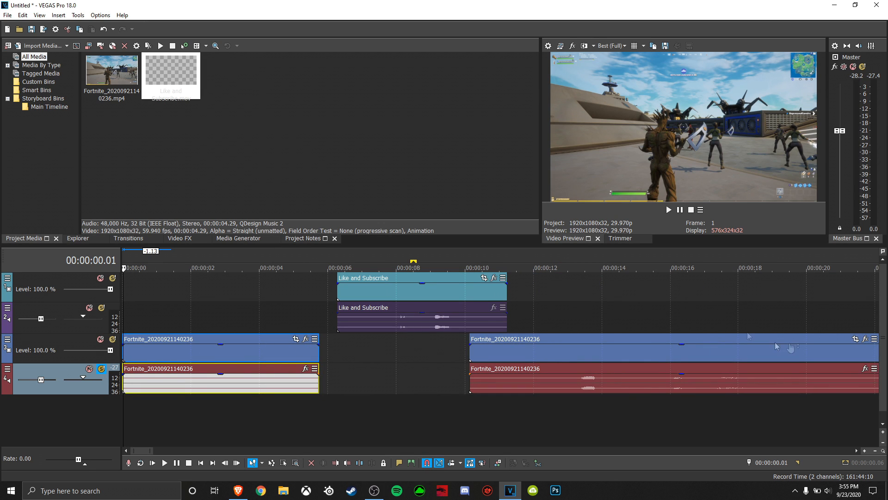
{"action": "scroll", "coordinate": [352, 377], "scroll_direction": "up", "scroll_amount": 8}
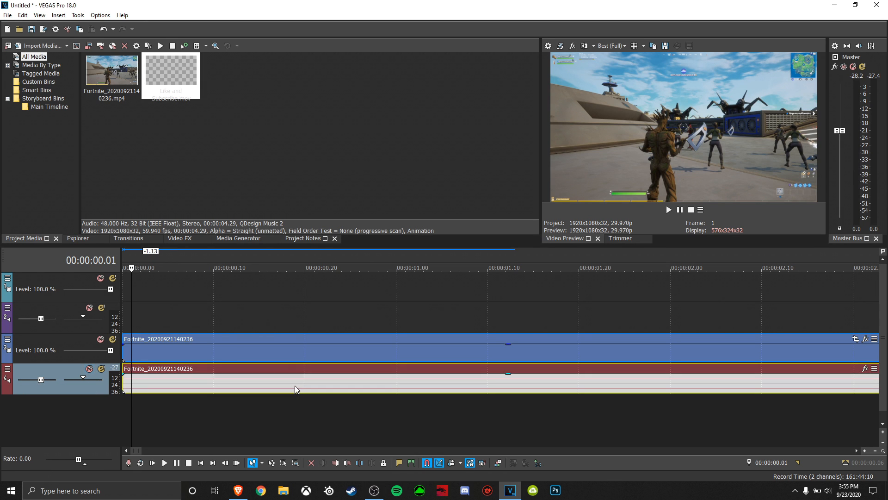
{"action": "scroll", "coordinate": [226, 421], "scroll_direction": "up", "scroll_amount": 2}
{"action": "scroll", "coordinate": [204, 338], "scroll_direction": "down", "scroll_amount": 10}
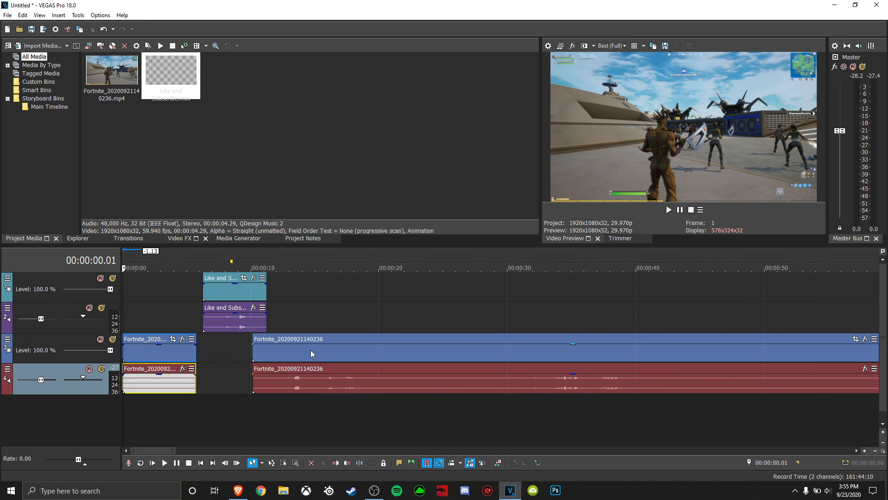
{"action": "scroll", "coordinate": [310, 350], "scroll_direction": "up", "scroll_amount": 4}
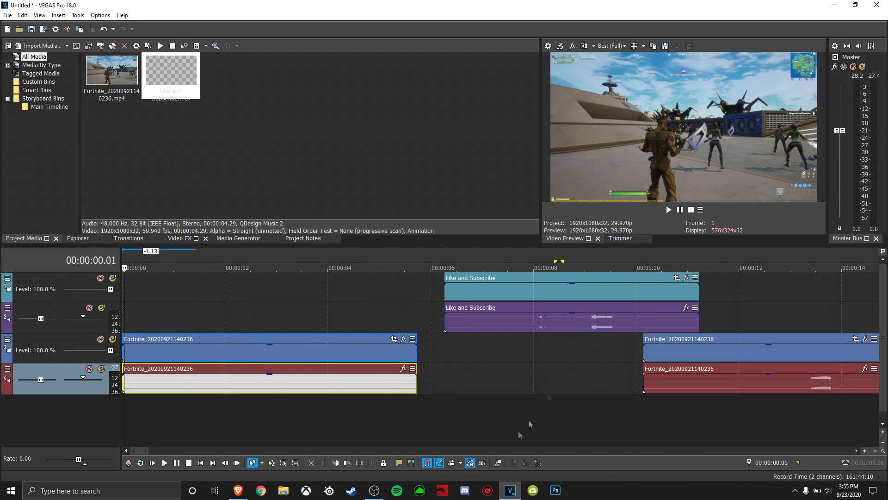
{"action": "left_click_drag", "start_coordinate": [666, 340], "coordinate": [443, 343]}
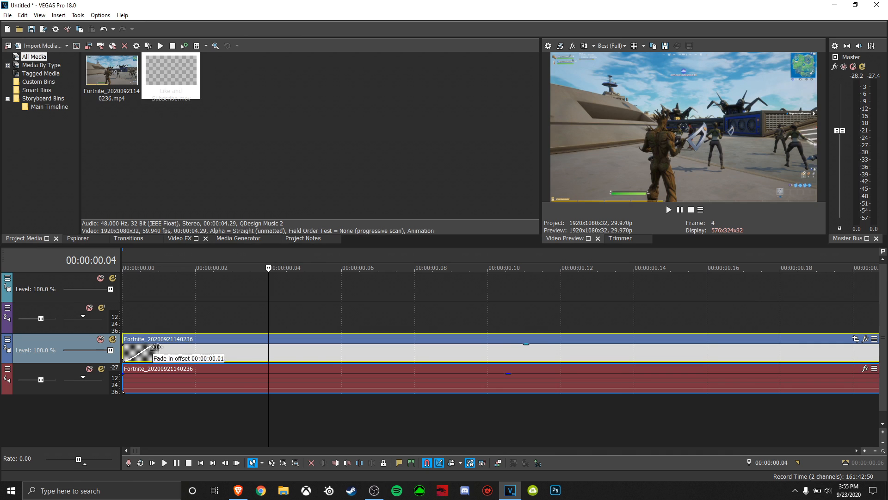
Extend the video fade-in at the start of the first Fortnite clip to about three frames.
{"action": "left_click_drag", "start_coordinate": [155, 348], "coordinate": [232, 352]}
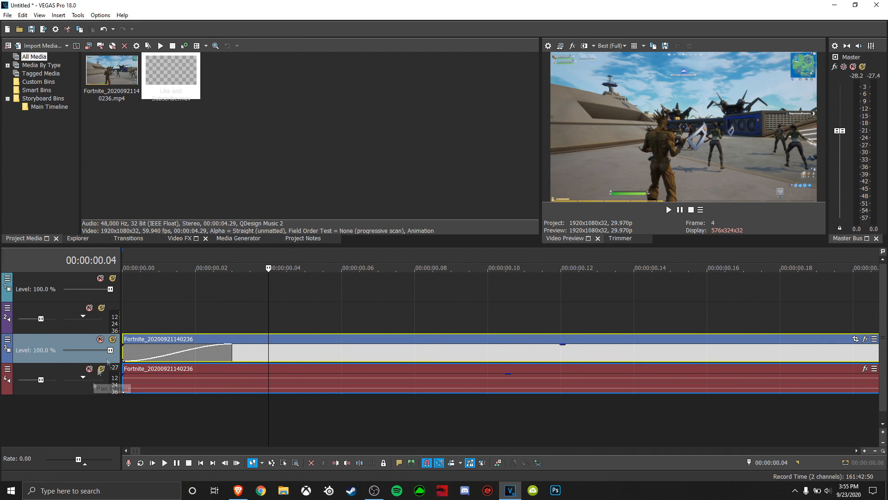
{"action": "scroll", "coordinate": [202, 334], "scroll_direction": "up", "scroll_amount": 2}
{"action": "scroll", "coordinate": [199, 313], "scroll_direction": "down", "scroll_amount": 5}
{"action": "scroll", "coordinate": [215, 300], "scroll_direction": "up", "scroll_amount": 3}
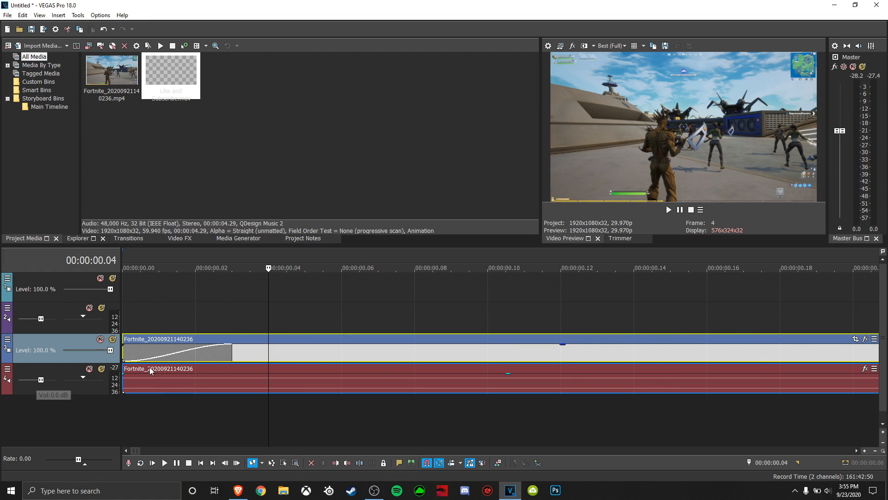
Apply the Cross Zoom A/B Slow preset of the Cross Effect transition to the first Fortnite clip's video fade-in.
{"action": "left_click", "coordinate": [128, 238]}
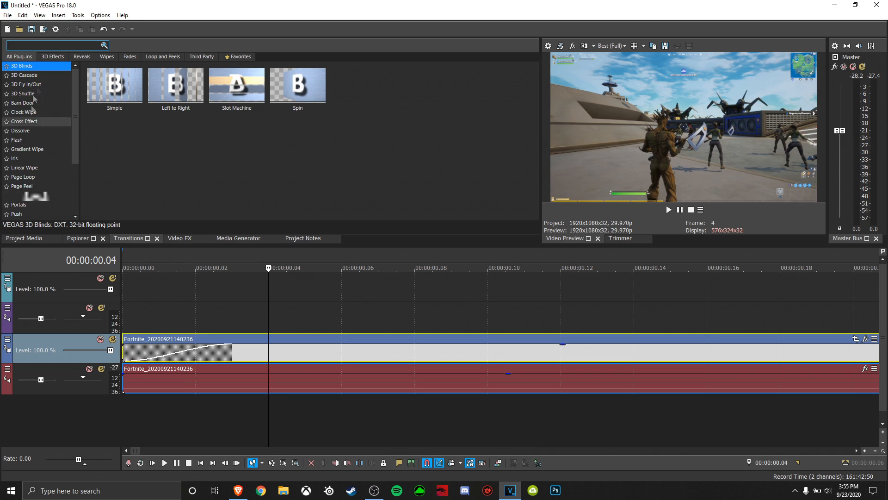
{"action": "left_click", "coordinate": [51, 111]}
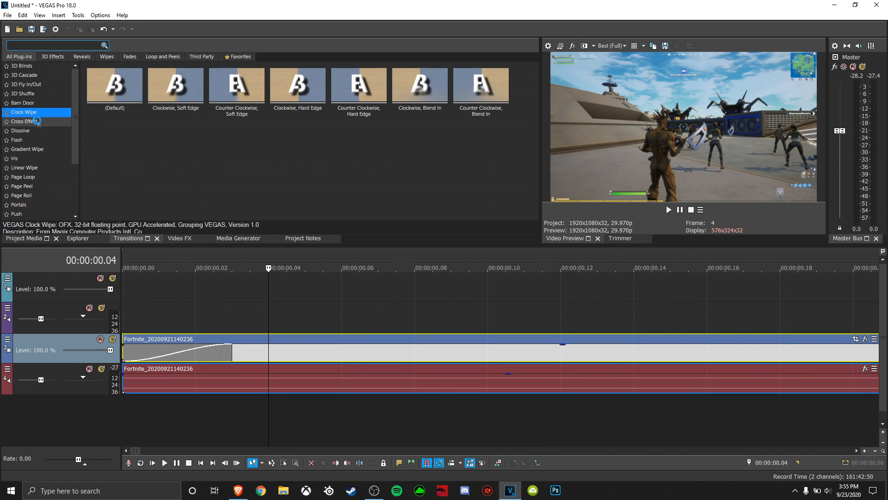
{"action": "left_click", "coordinate": [36, 121]}
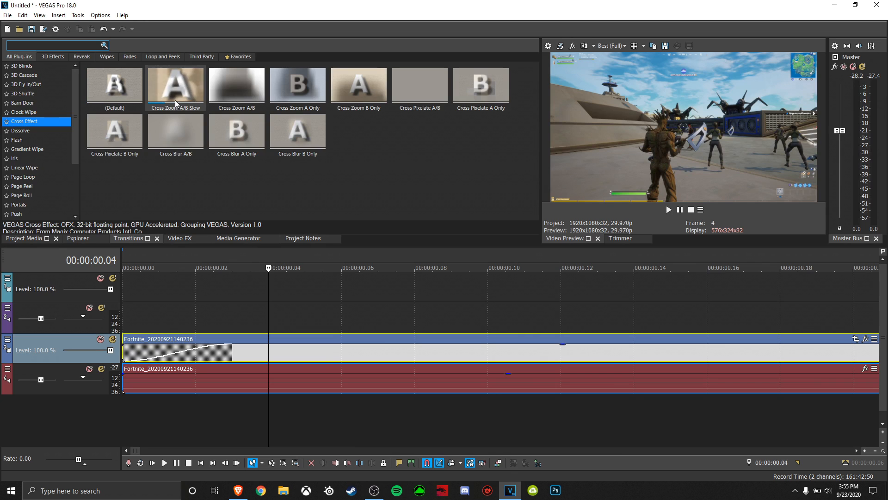
{"action": "left_click_drag", "start_coordinate": [175, 100], "coordinate": [162, 350]}
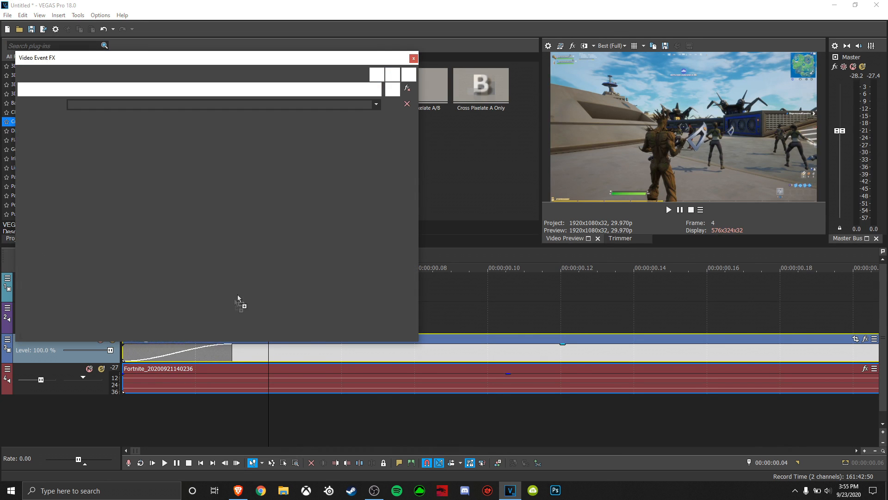
{"action": "left_click", "coordinate": [413, 60]}
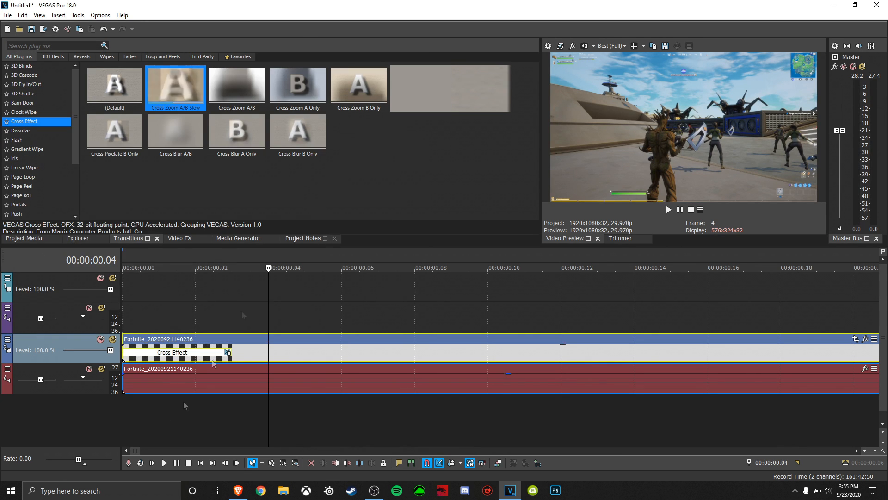
Preview the Cross Effect transition at a longer length and remove it by shrinking the video fade-in to nothing.
{"action": "left_click", "coordinate": [125, 423]}
{"action": "key", "text": "space"}
{"action": "key", "text": "space"}
{"action": "left_click_drag", "start_coordinate": [228, 354], "coordinate": [523, 354]}
{"action": "key", "text": "space"}
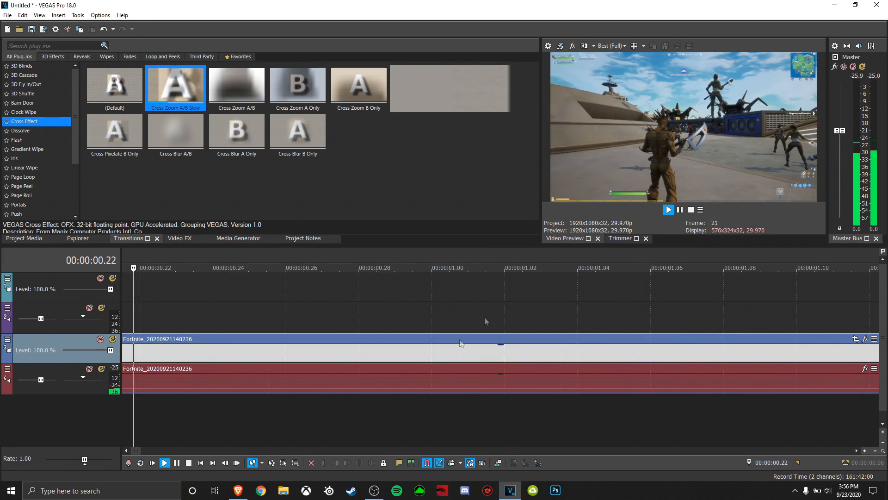
{"action": "key", "text": "space"}
{"action": "left_click_drag", "start_coordinate": [517, 352], "coordinate": [125, 353]}
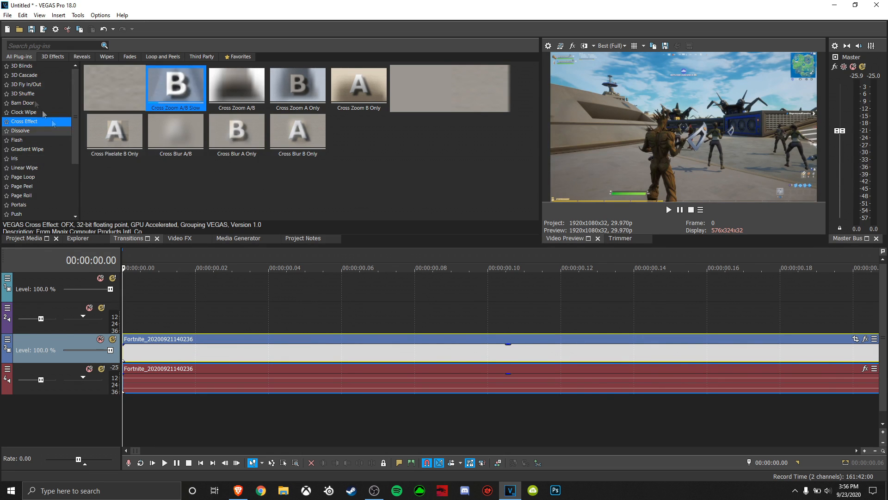
Browse the 3D Fly In/Out, 3D Shuffle and Clock Wipe presets and the rest of the transition list.
{"action": "left_click", "coordinate": [14, 77]}
{"action": "left_click", "coordinate": [13, 84]}
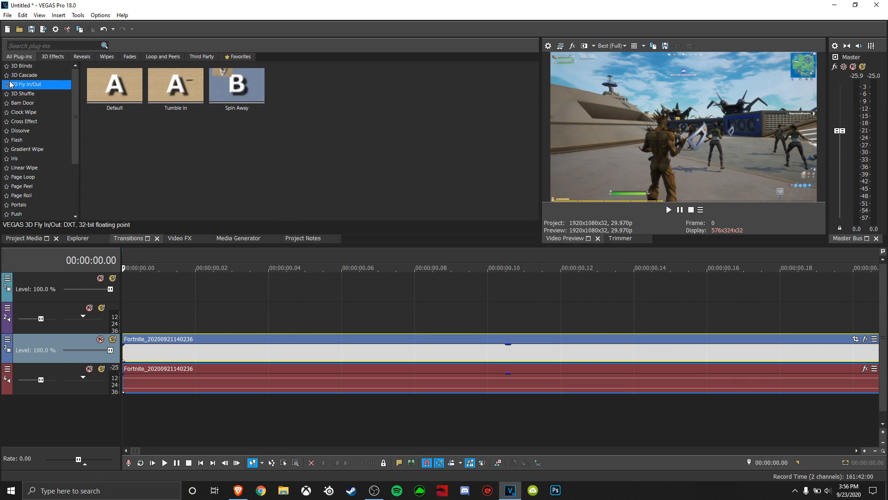
{"action": "left_click", "coordinate": [8, 94]}
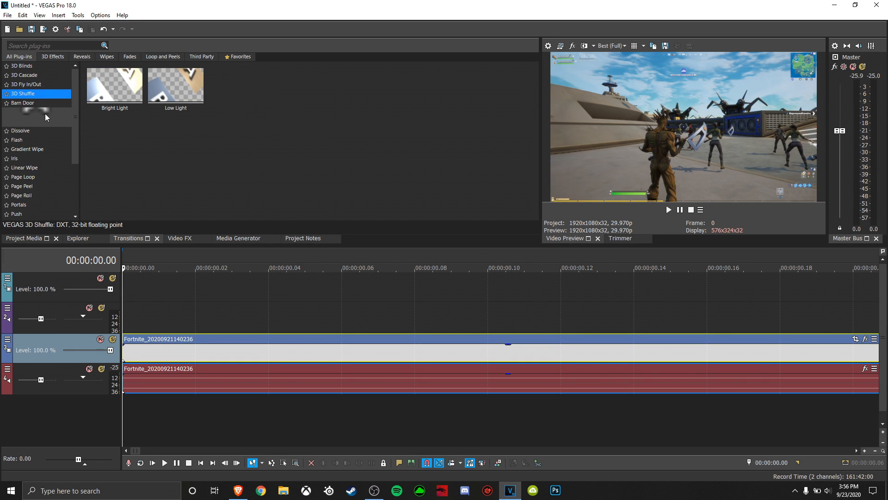
{"action": "left_click", "coordinate": [35, 113]}
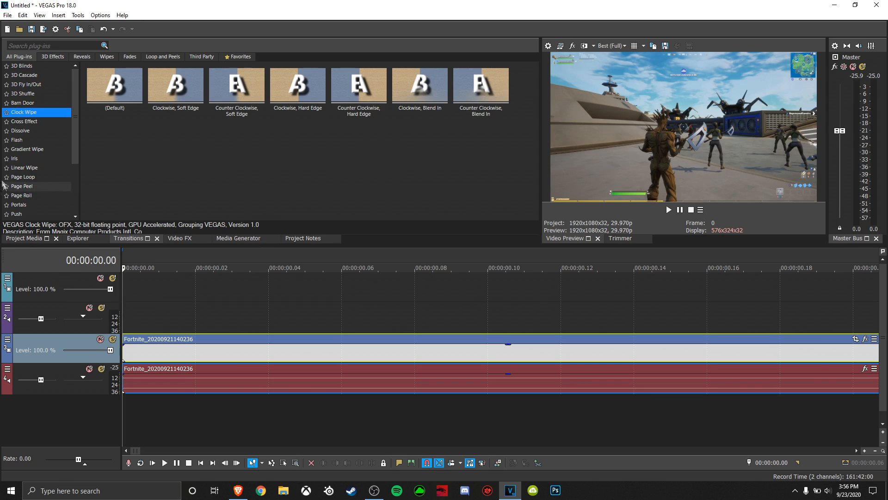
{"action": "scroll", "coordinate": [3, 182], "scroll_direction": "down", "scroll_amount": 3}
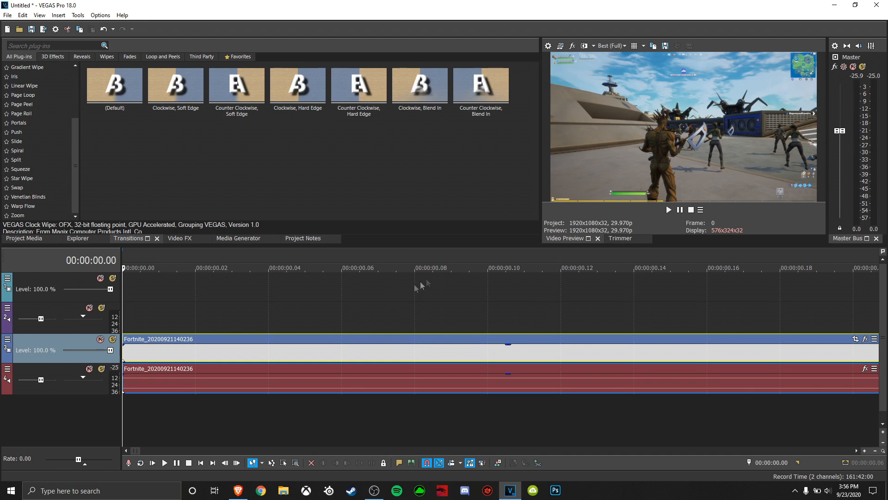
Apply the default preset of the Black and White video effect to the first Fortnite clip.
{"action": "scroll", "coordinate": [434, 274], "scroll_direction": "down", "scroll_amount": 10}
{"action": "scroll", "coordinate": [384, 351], "scroll_direction": "up", "scroll_amount": 4}
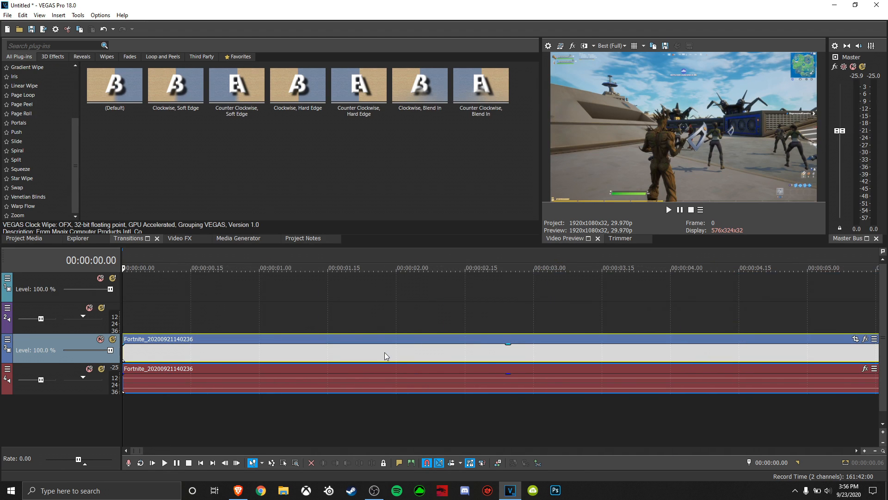
{"action": "scroll", "coordinate": [392, 351], "scroll_direction": "down", "scroll_amount": 5}
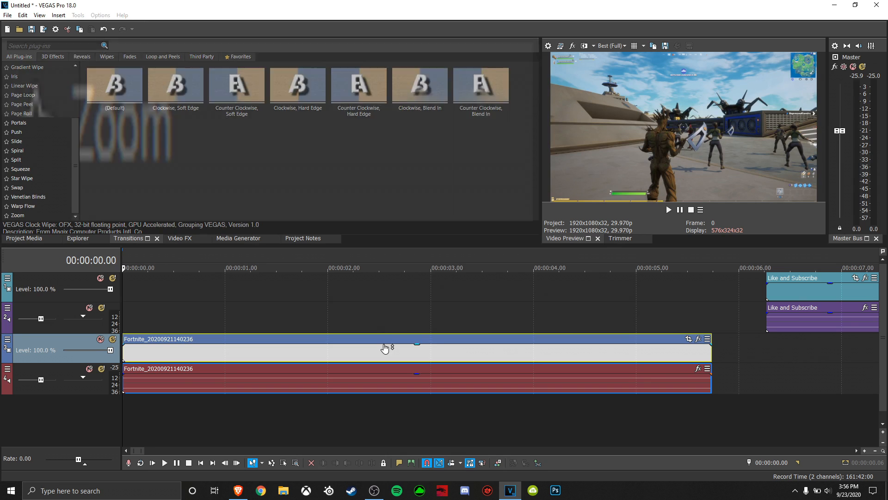
{"action": "left_click", "coordinate": [22, 238]}
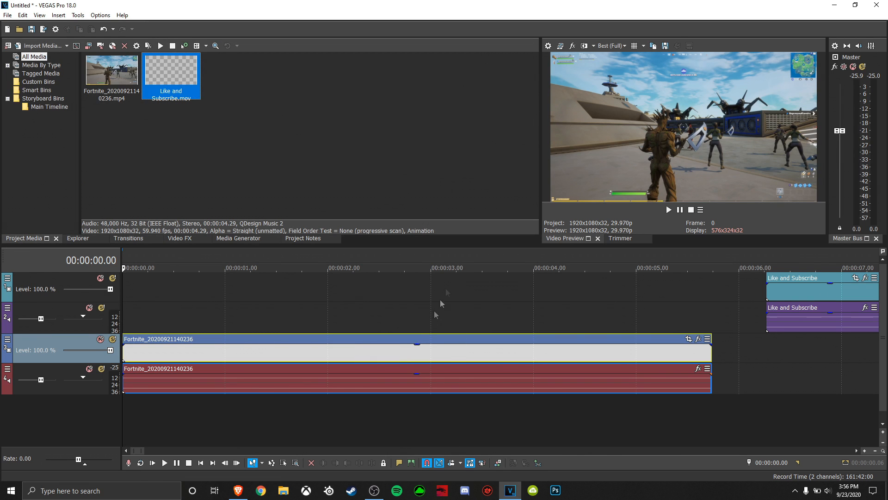
{"action": "left_click", "coordinate": [180, 239]}
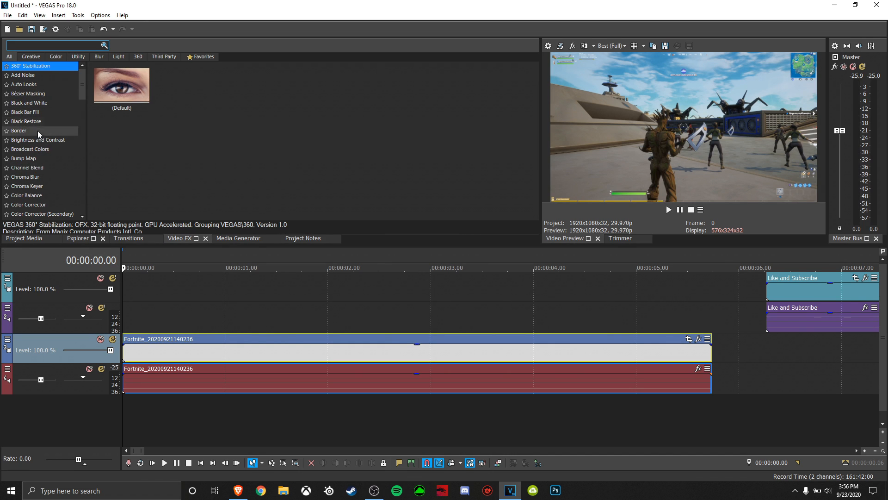
{"action": "left_click", "coordinate": [29, 103]}
{"action": "left_click_drag", "start_coordinate": [122, 86], "coordinate": [185, 353]}
{"action": "left_click", "coordinate": [413, 59]}
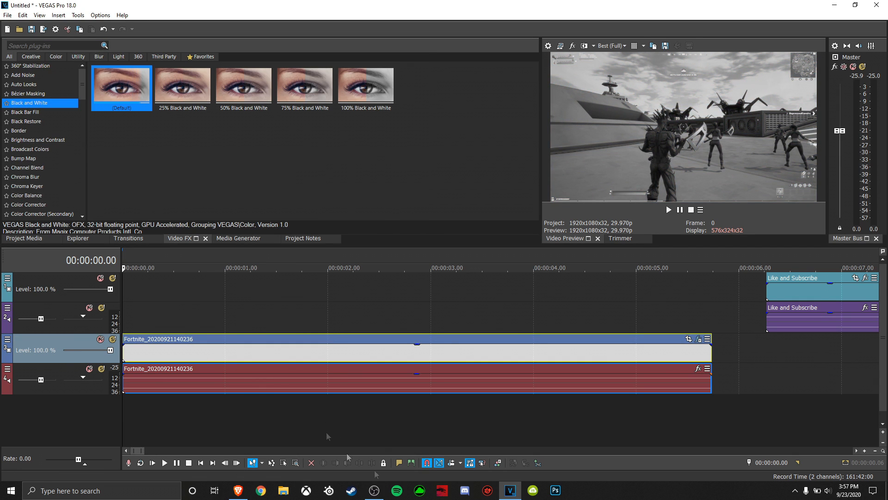
Switch off the Black and White effect in the first Fortnite clip's video effects.
{"action": "left_click", "coordinate": [698, 338]}
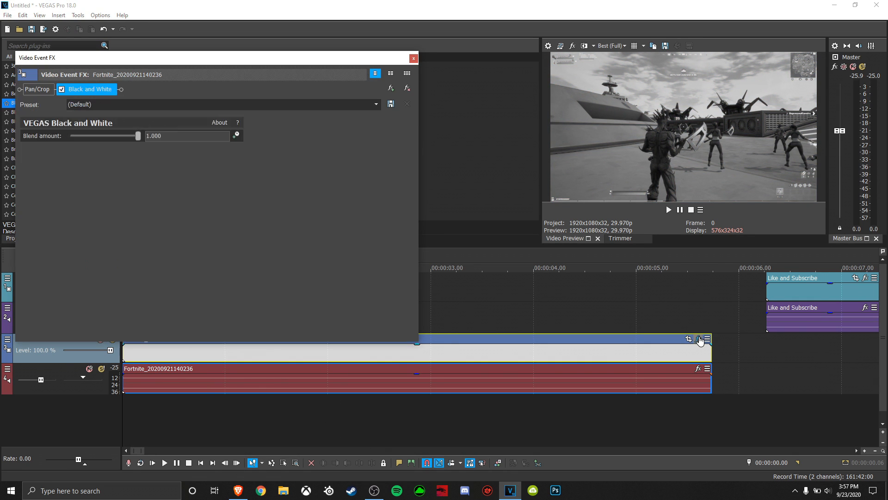
{"action": "left_click", "coordinate": [61, 90]}
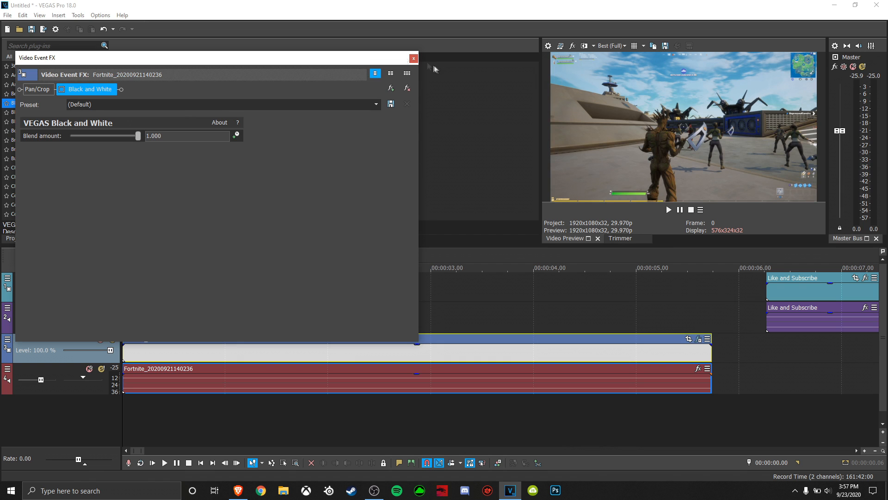
{"action": "left_click", "coordinate": [413, 58]}
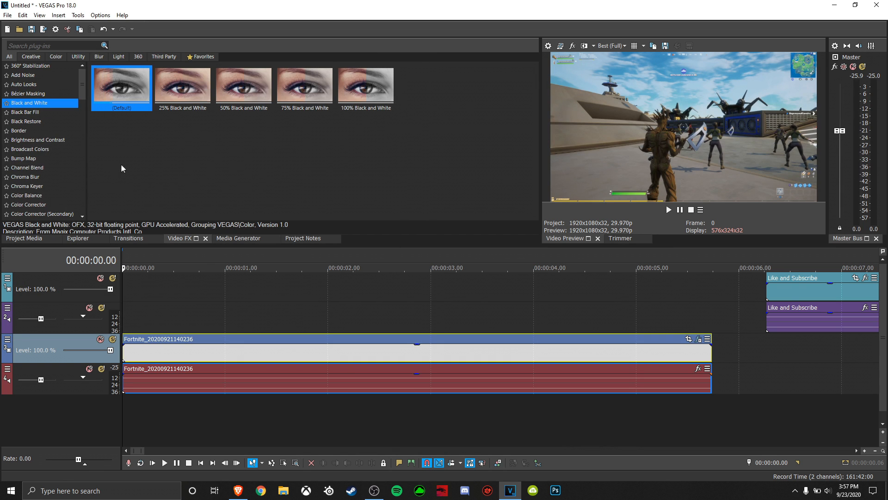
Apply the default preset of Brightness and Contrast to the first Fortnite clip, try its brightness setting, and switch the effect off.
{"action": "left_click", "coordinate": [53, 136]}
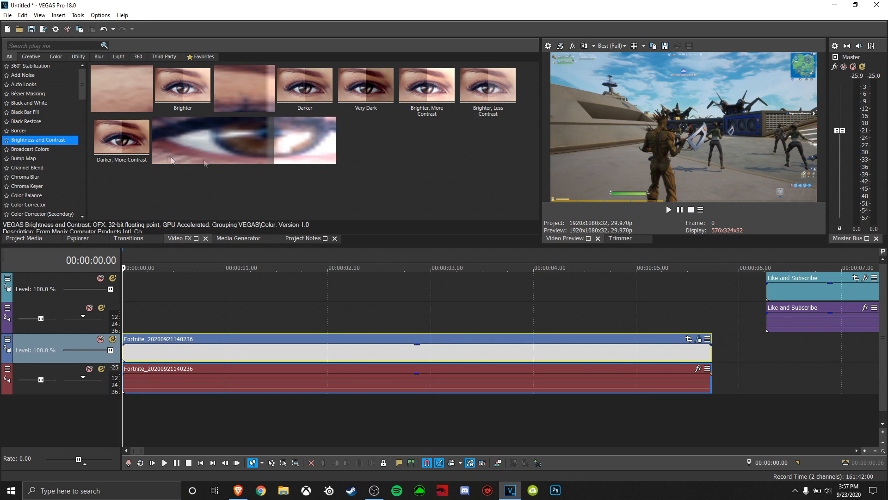
{"action": "left_click_drag", "start_coordinate": [130, 102], "coordinate": [308, 359]}
{"action": "mouse_move", "coordinate": [109, 136]}
{"action": "left_mouse_down"}
{"action": "mouse_move", "coordinate": [155, 138]}
{"action": "mouse_move", "coordinate": [110, 136]}
{"action": "left_mouse_up"}
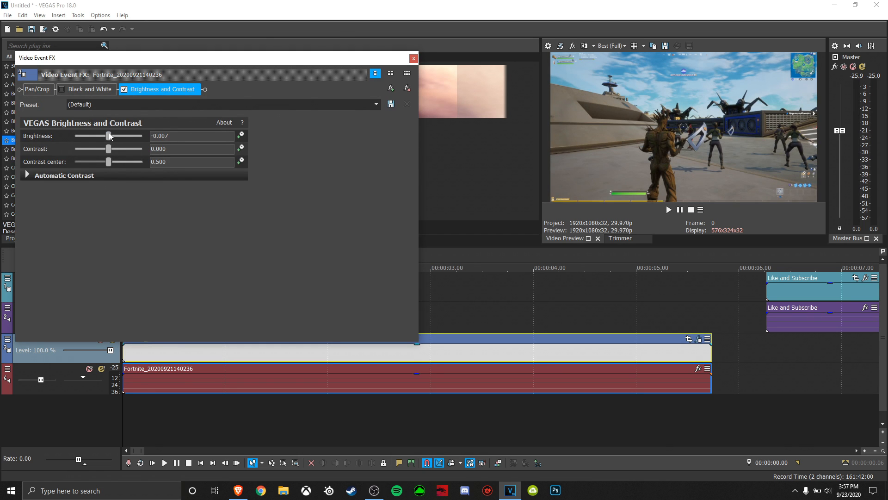
{"action": "key", "text": "Escape"}
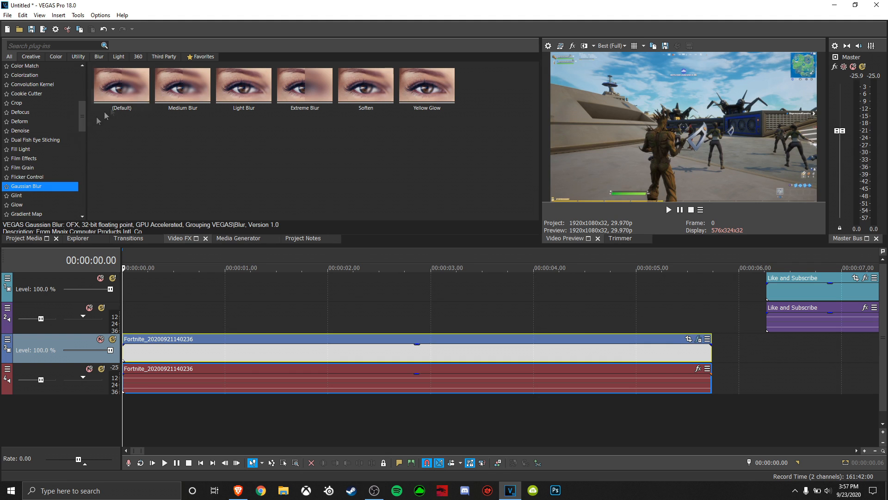
Apply the default Gaussian Blur to the first Fortnite clip, set horizontal range 0 and vertical range 1, and switch the effect off.
{"action": "left_click_drag", "start_coordinate": [94, 114], "coordinate": [206, 349]}
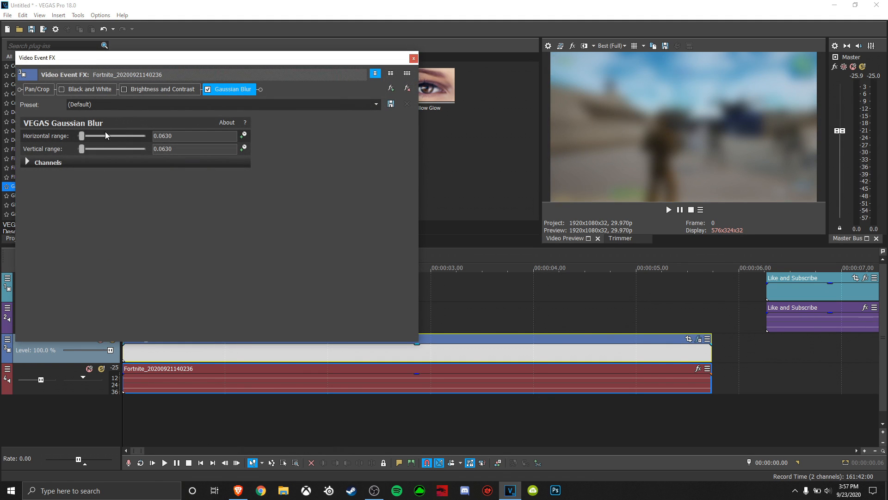
{"action": "mouse_move", "coordinate": [83, 136]}
{"action": "left_mouse_down"}
{"action": "mouse_move", "coordinate": [118, 138]}
{"action": "mouse_move", "coordinate": [24, 149]}
{"action": "left_mouse_up"}
{"action": "left_click_drag", "start_coordinate": [82, 152], "coordinate": [14, 147]}
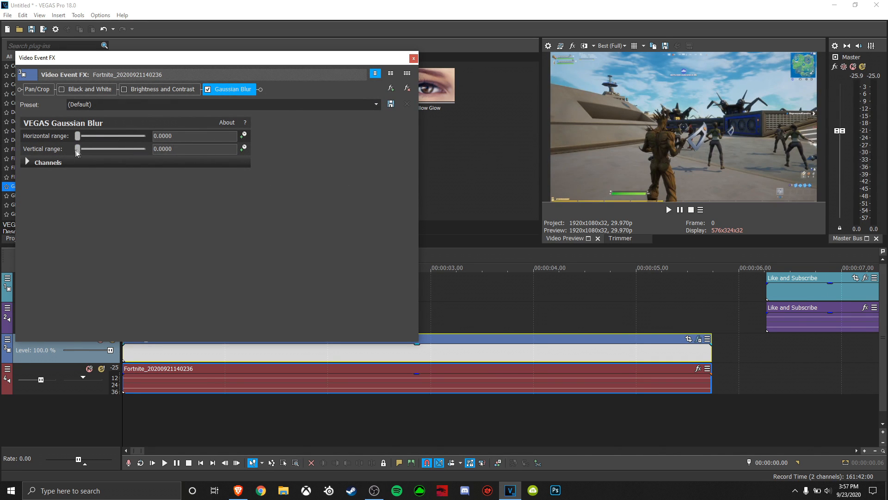
{"action": "left_click_drag", "start_coordinate": [76, 152], "coordinate": [617, 179]}
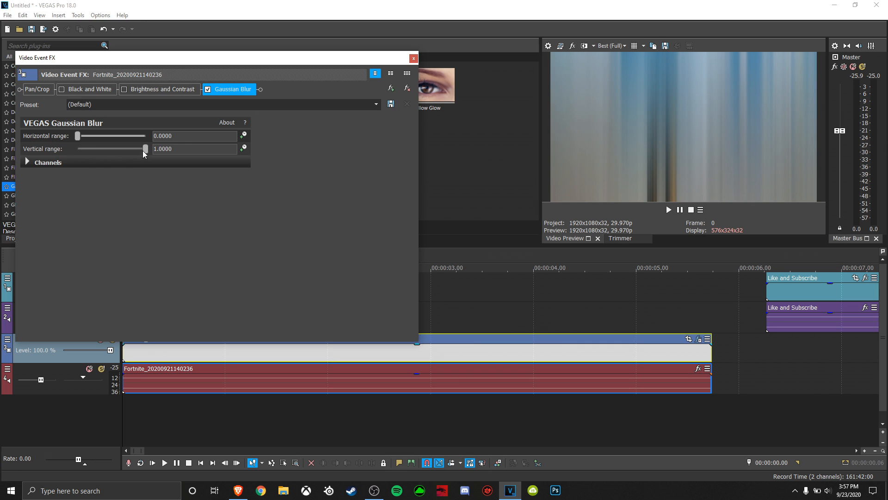
{"action": "left_click", "coordinate": [209, 89]}
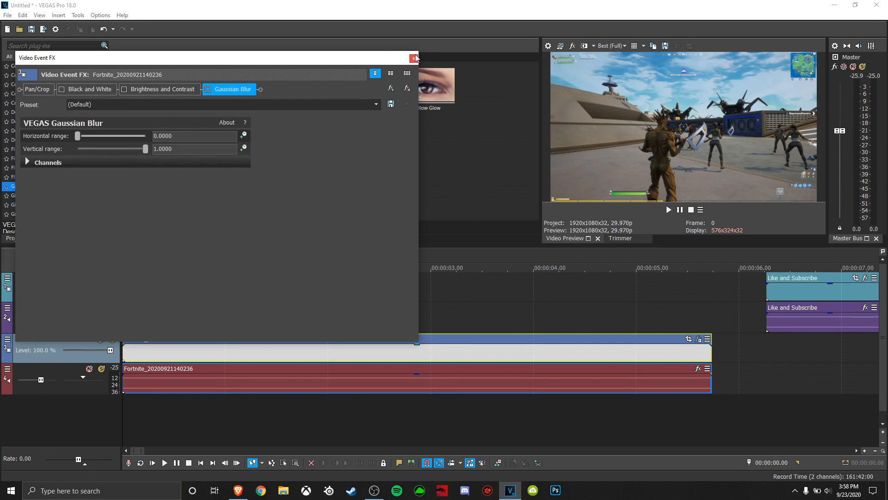
{"action": "left_click", "coordinate": [413, 57]}
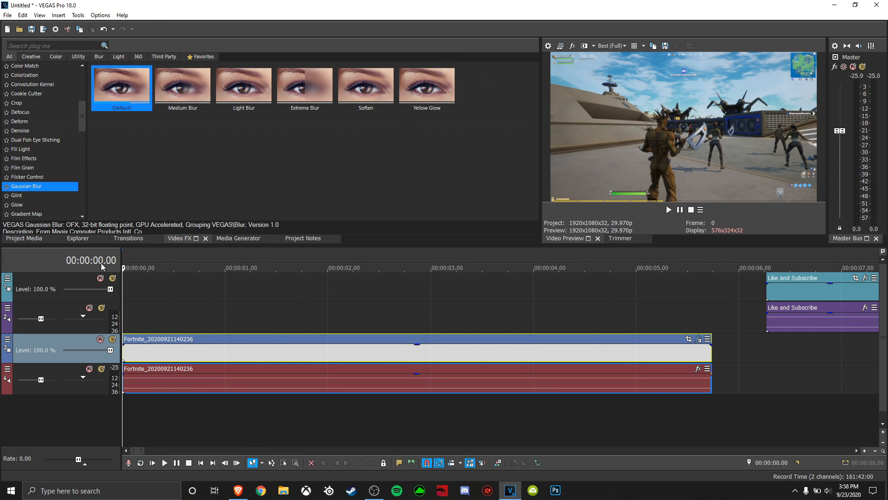
Resize the workspace panes to make the video preview slightly larger.
{"action": "left_click_drag", "start_coordinate": [90, 245], "coordinate": [91, 251]}
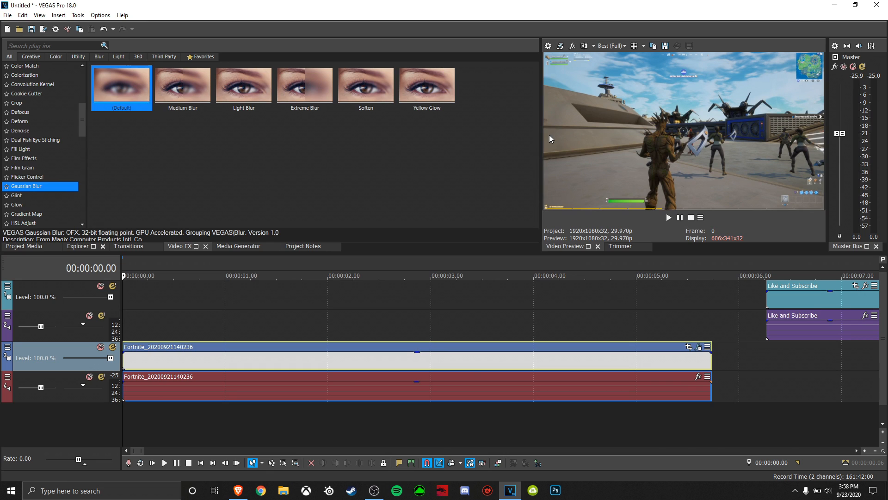
{"action": "mouse_move", "coordinate": [541, 147]}
{"action": "left_mouse_down"}
{"action": "mouse_move", "coordinate": [826, 144]}
{"action": "mouse_move", "coordinate": [517, 156]}
{"action": "mouse_move", "coordinate": [539, 160]}
{"action": "left_mouse_up"}
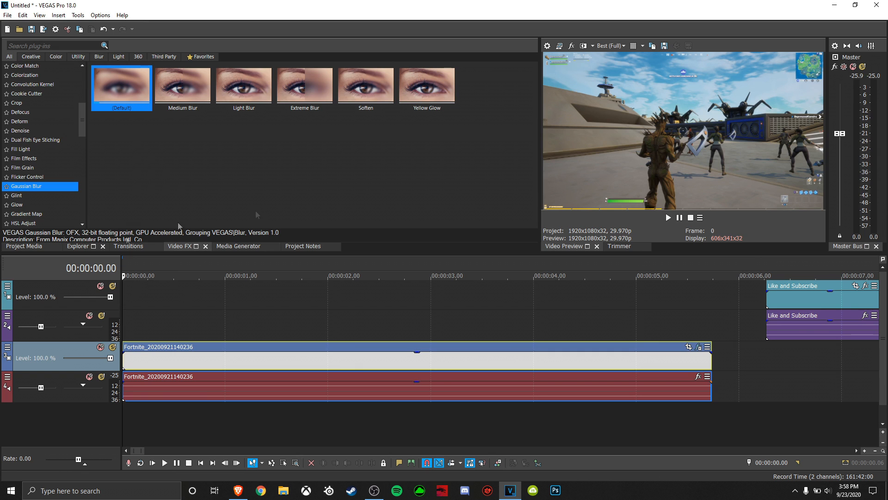
Play back the first Fortnite clip and the Like and Subscribe section to check the audio levels on the output meter.
{"action": "key", "text": "space"}
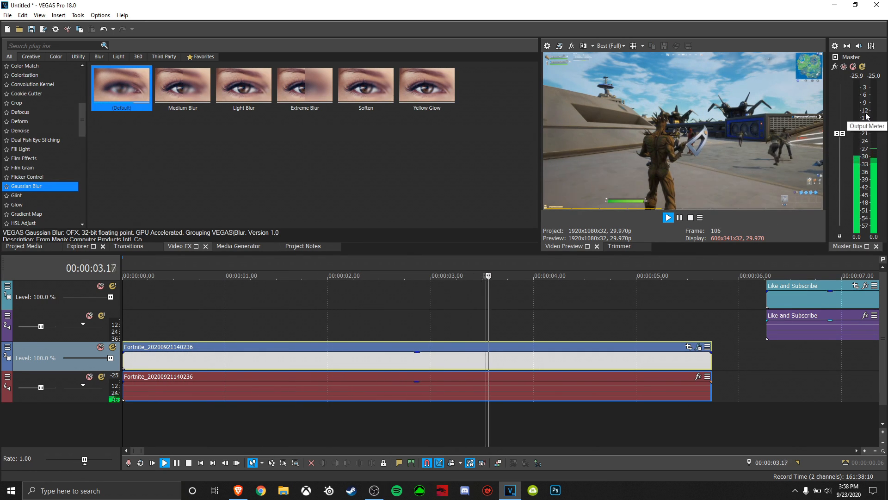
{"action": "scroll", "coordinate": [227, 424], "scroll_direction": "down", "scroll_amount": 5}
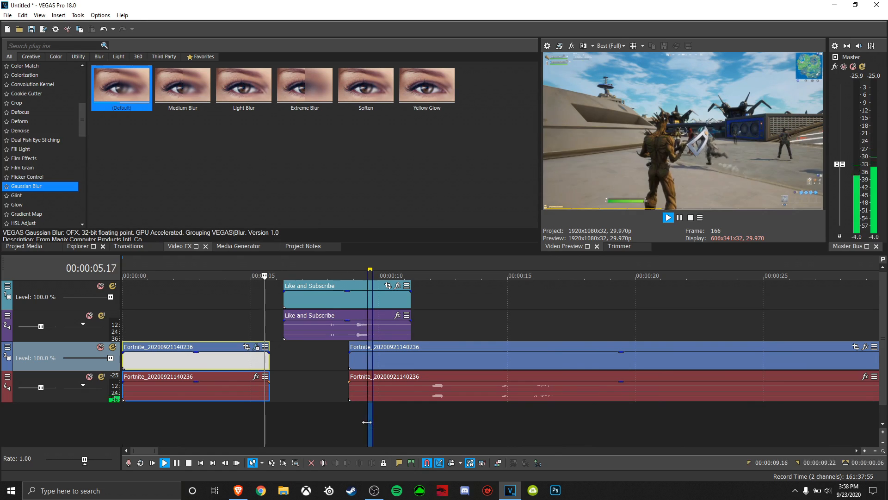
{"action": "left_click", "coordinate": [369, 416]}
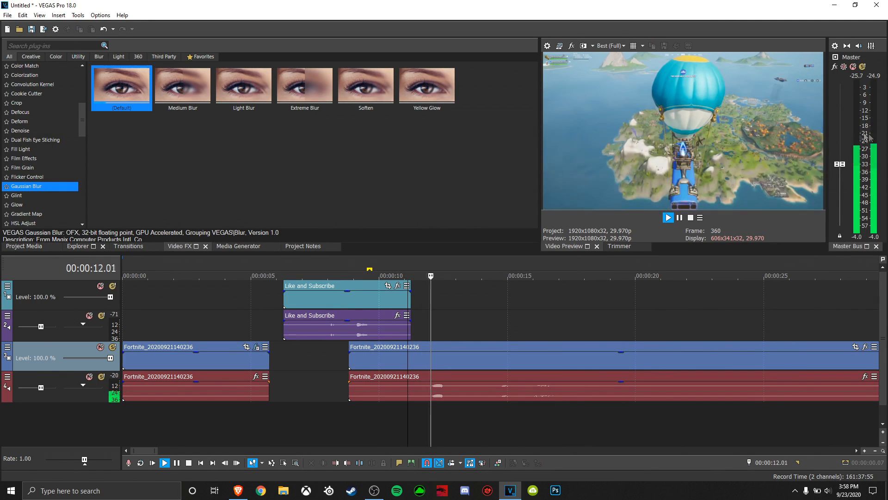
{"action": "key", "text": "space"}
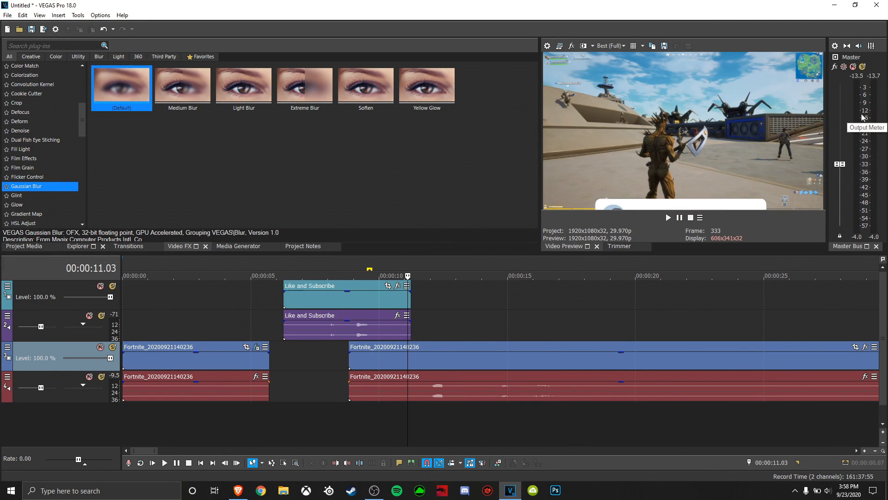
{"action": "scroll", "coordinate": [203, 417], "scroll_direction": "down", "scroll_amount": 6}
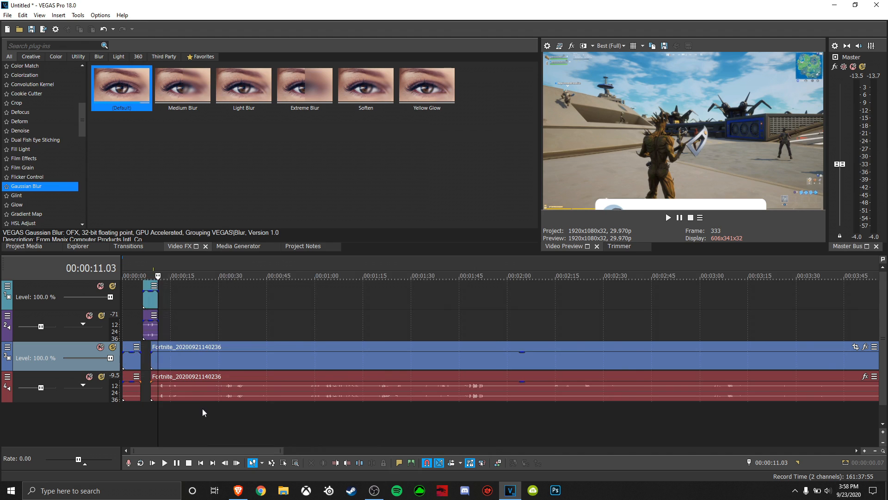
{"action": "scroll", "coordinate": [190, 418], "scroll_direction": "up", "scroll_amount": 9}
{"action": "scroll", "coordinate": [139, 403], "scroll_direction": "down", "scroll_amount": 4}
Add the VEGAS Pinch/Punch plug-in to the first Fortnite clip's video effect chain.
{"action": "left_click", "coordinate": [124, 409]}
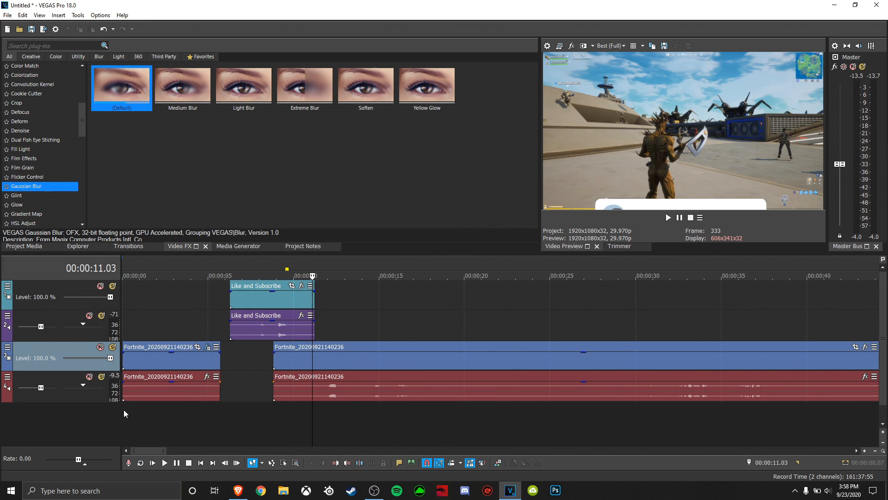
{"action": "scroll", "coordinate": [351, 370], "scroll_direction": "up", "scroll_amount": 6}
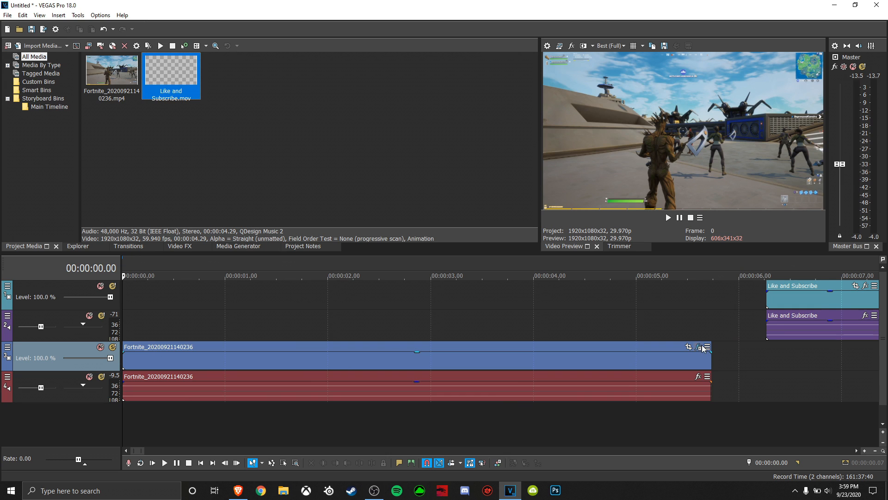
{"action": "left_click", "coordinate": [699, 347]}
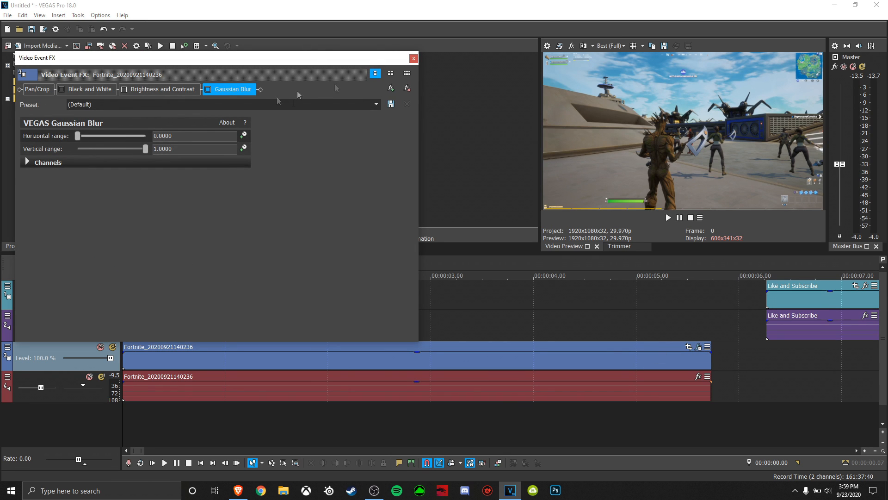
{"action": "left_click", "coordinate": [390, 87]}
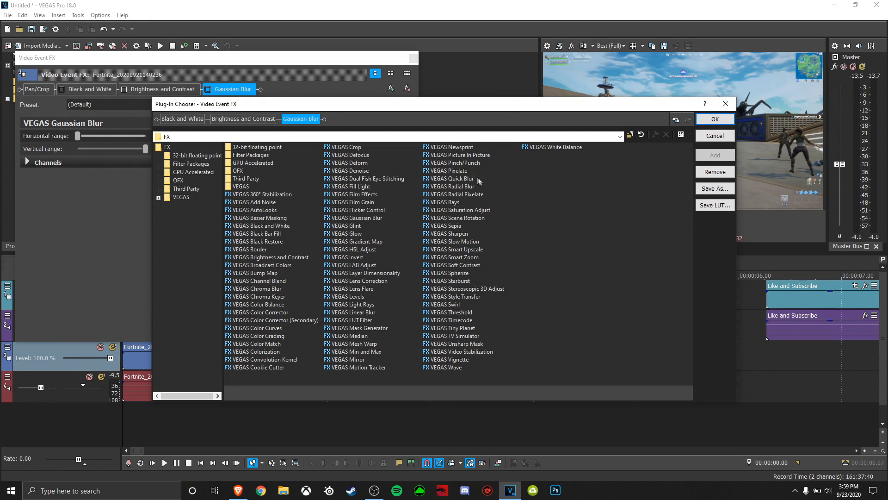
{"action": "left_click", "coordinate": [453, 163]}
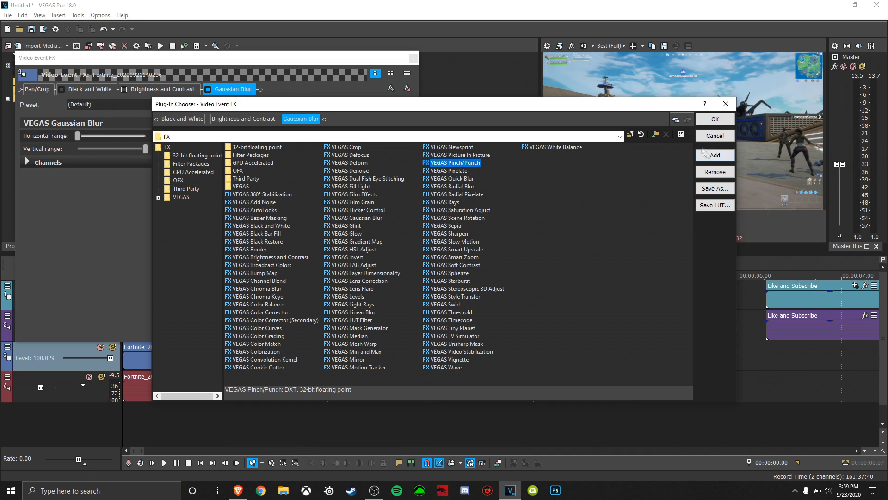
{"action": "left_click", "coordinate": [716, 155]}
{"action": "left_click", "coordinate": [715, 119]}
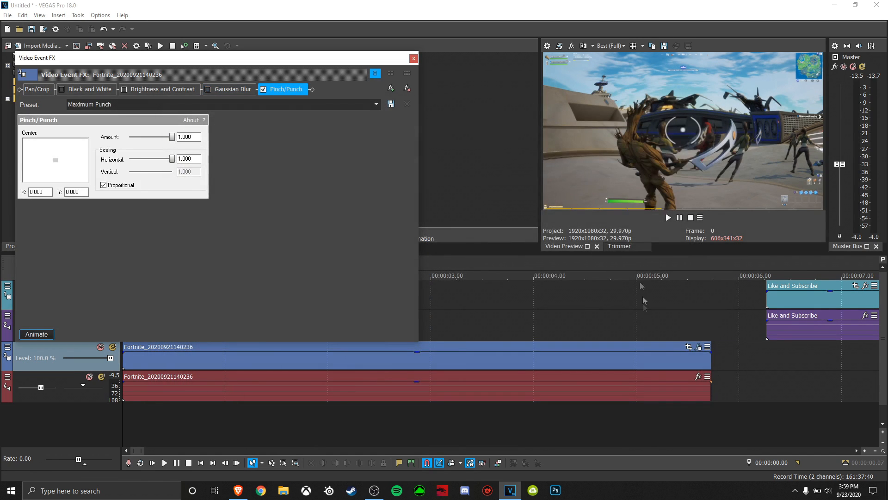
Set the Pinch/Punch amount to -1.000 and switch the effect off.
{"action": "left_click_drag", "start_coordinate": [172, 137], "coordinate": [112, 139]}
{"action": "left_click_drag", "start_coordinate": [31, 135], "coordinate": [62, 139]}
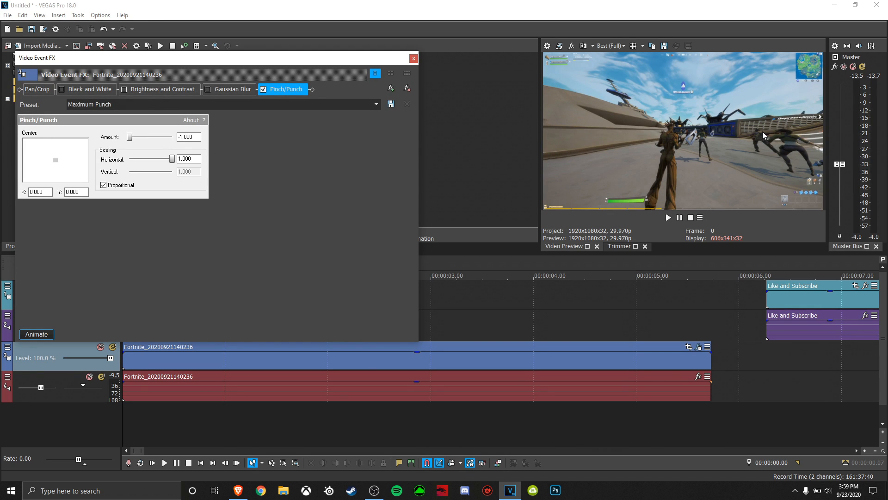
{"action": "left_click", "coordinate": [264, 90]}
{"action": "left_click", "coordinate": [413, 58]}
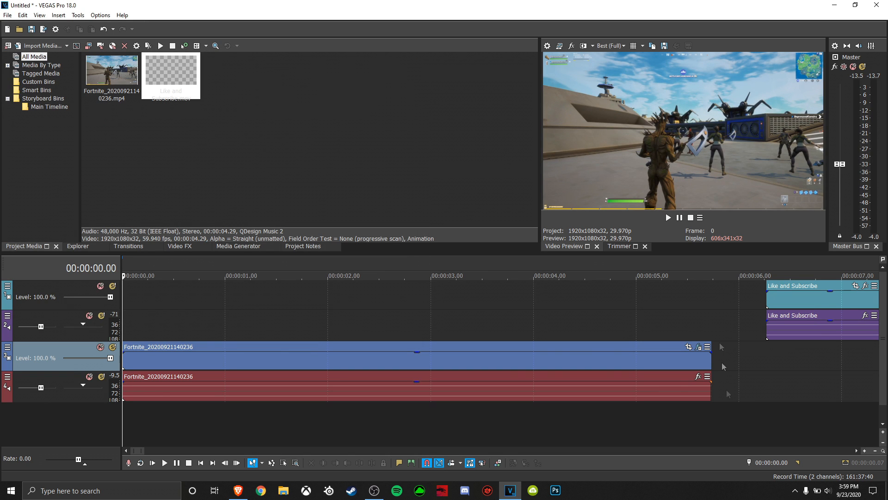
Add the Reverb effect to the first Fortnite clip's audio and stop the preview playback.
{"action": "scroll", "coordinate": [462, 425], "scroll_direction": "down", "scroll_amount": 5}
{"action": "scroll", "coordinate": [439, 423], "scroll_direction": "up", "scroll_amount": 5}
{"action": "left_click", "coordinate": [698, 376]}
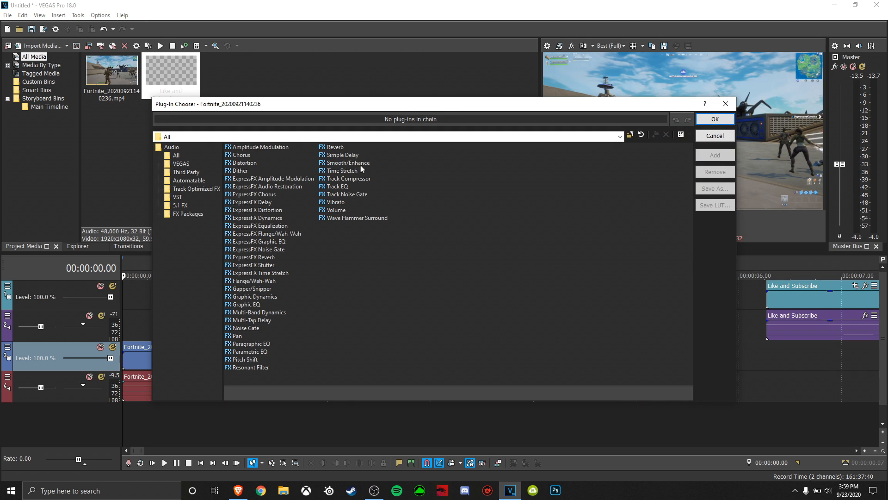
{"action": "left_click", "coordinate": [331, 148]}
{"action": "left_click", "coordinate": [715, 155]}
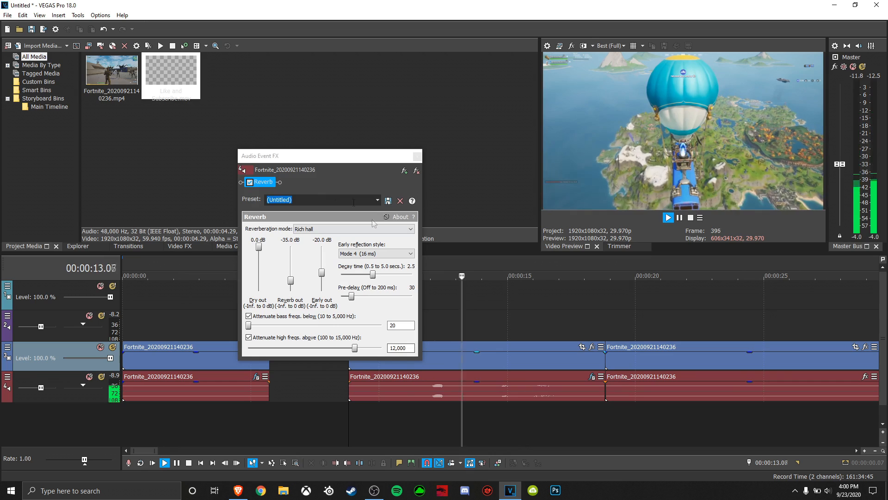
{"action": "key", "text": "space"}
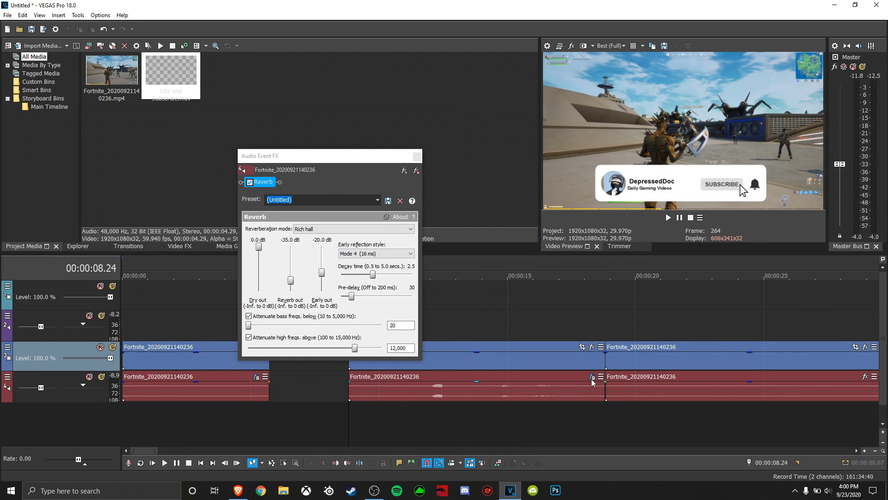
Switch off Reverb and add the Pitch Shift plug-in to the second Fortnite clip's audio effect chain.
{"action": "left_click", "coordinate": [250, 183]}
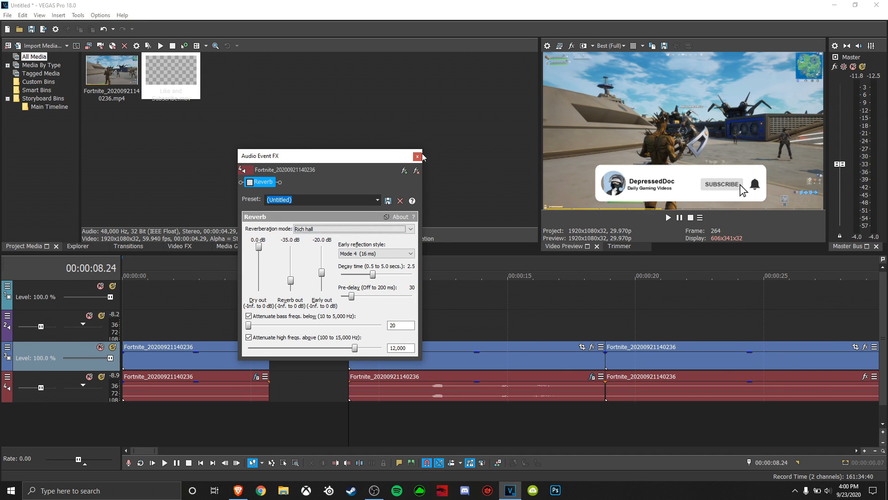
{"action": "left_click", "coordinate": [404, 171]}
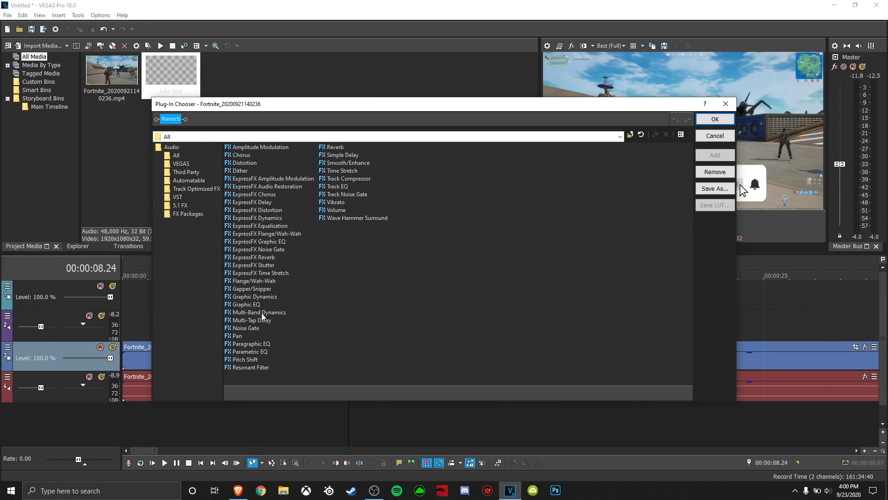
{"action": "left_click", "coordinate": [245, 359]}
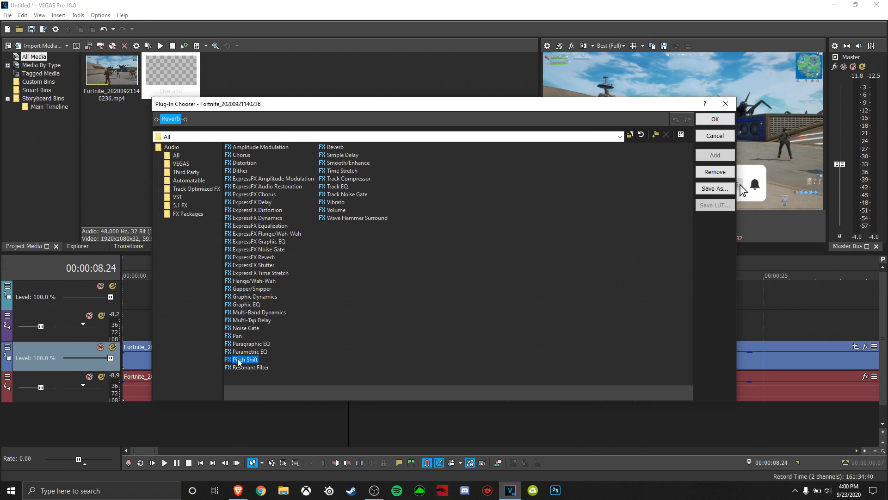
{"action": "left_click", "coordinate": [715, 155]}
{"action": "left_click", "coordinate": [715, 119]}
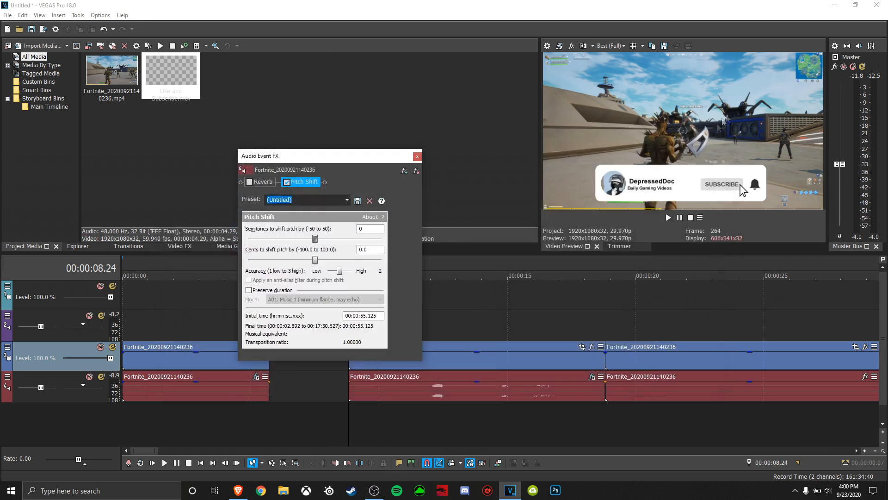
Play the second Fortnite clip with the pitch shifted by 13 semitones, and set the shift to -22 semitones.
{"action": "left_click", "coordinate": [504, 424]}
{"action": "left_click", "coordinate": [378, 418]}
{"action": "left_click_drag", "start_coordinate": [315, 239], "coordinate": [332, 239]}
{"action": "left_click", "coordinate": [392, 412]}
{"action": "key", "text": "space"}
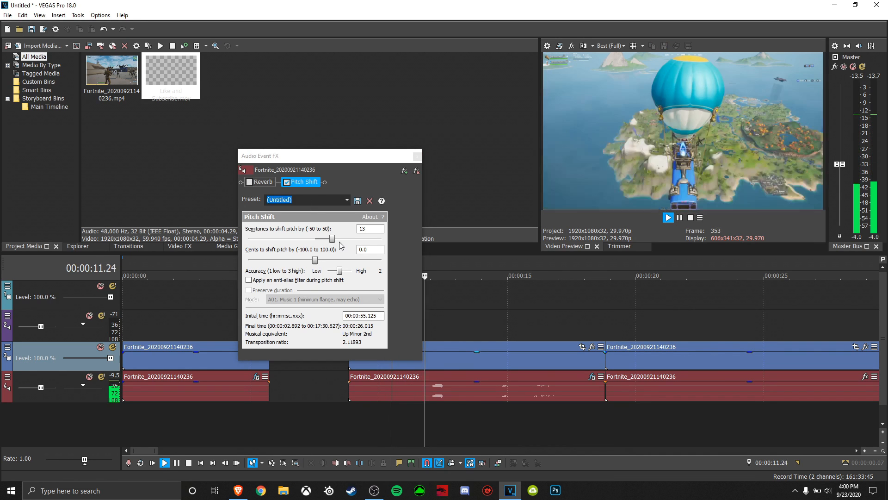
{"action": "left_click_drag", "start_coordinate": [332, 239], "coordinate": [286, 239]}
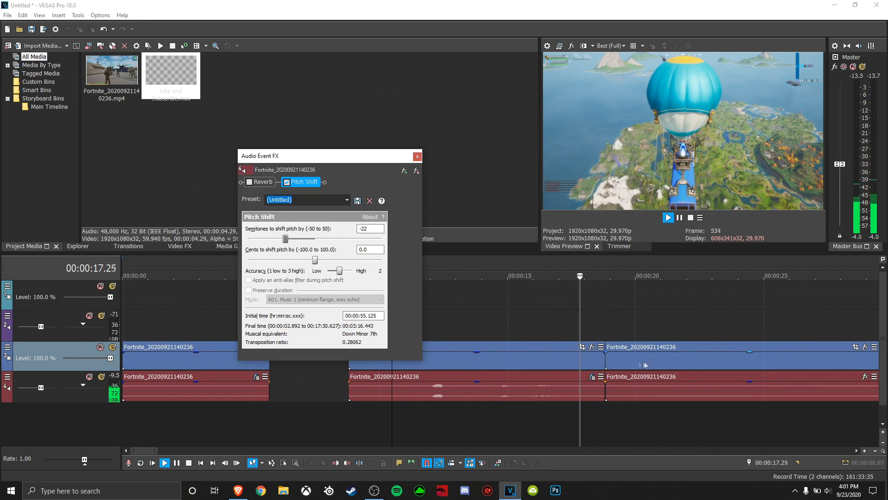
Play back the second Fortnite clip, set its pitch shift to -3 semitones and play it again.
{"action": "left_click", "coordinate": [470, 414]}
{"action": "left_click", "coordinate": [433, 415]}
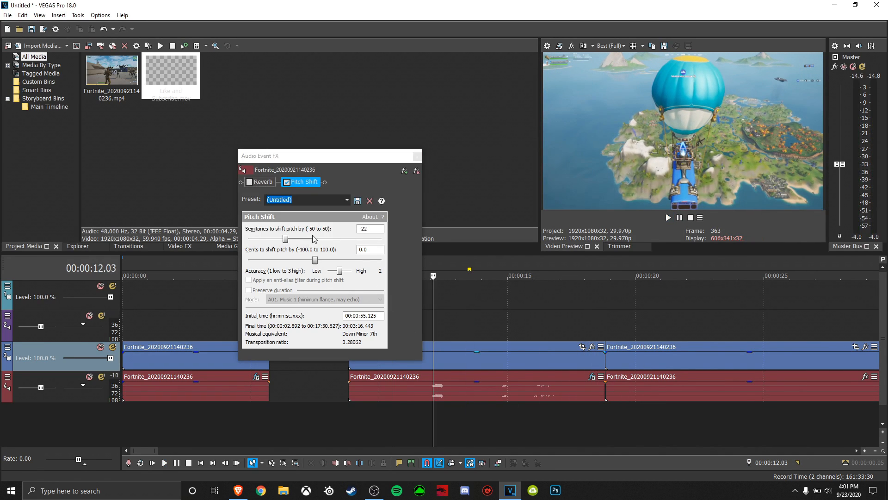
{"action": "key", "text": "space"}
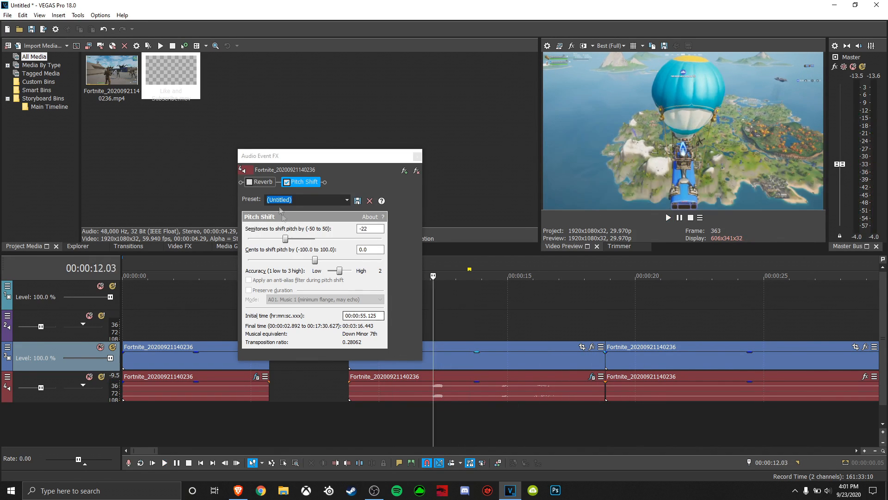
{"action": "left_click_drag", "start_coordinate": [286, 238], "coordinate": [309, 239]}
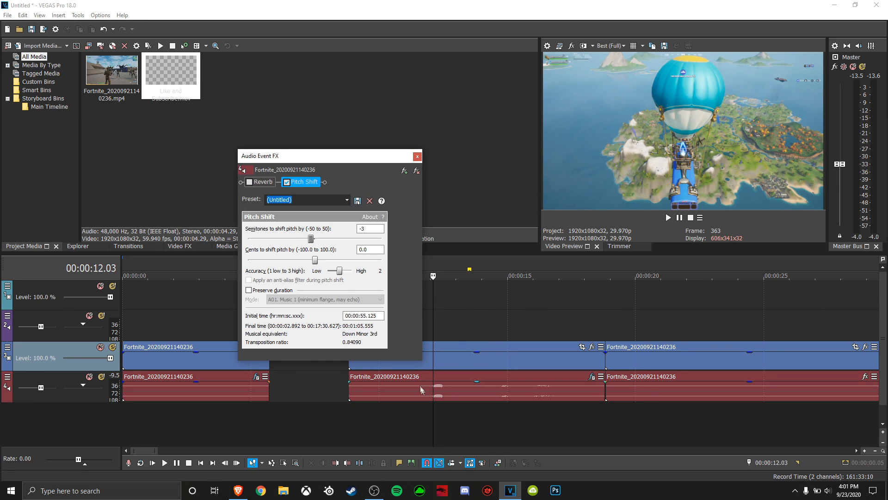
{"action": "left_click", "coordinate": [418, 419]}
{"action": "key", "text": "space"}
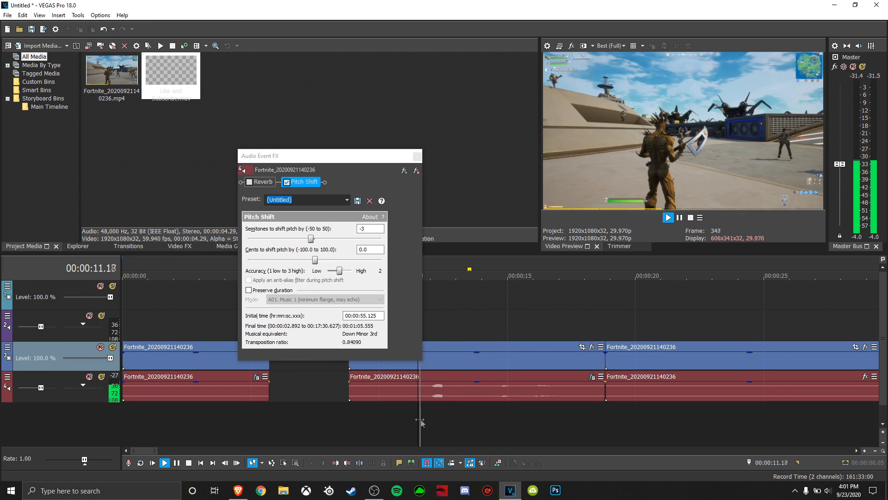
{"action": "key", "text": "space"}
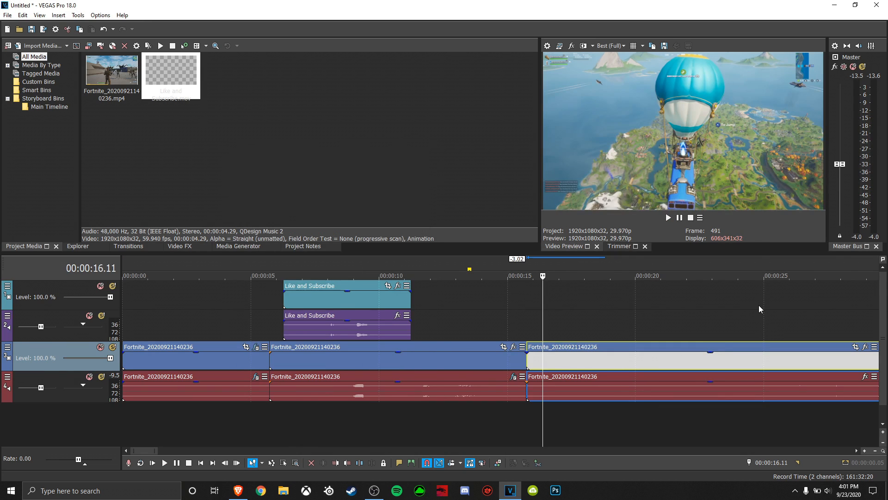
Select the third Fortnite clip's audio and video events alternately to check that they are ungrouped.
{"action": "scroll", "coordinate": [574, 324], "scroll_direction": "down", "scroll_amount": 4}
{"action": "scroll", "coordinate": [578, 321], "scroll_direction": "up", "scroll_amount": 4}
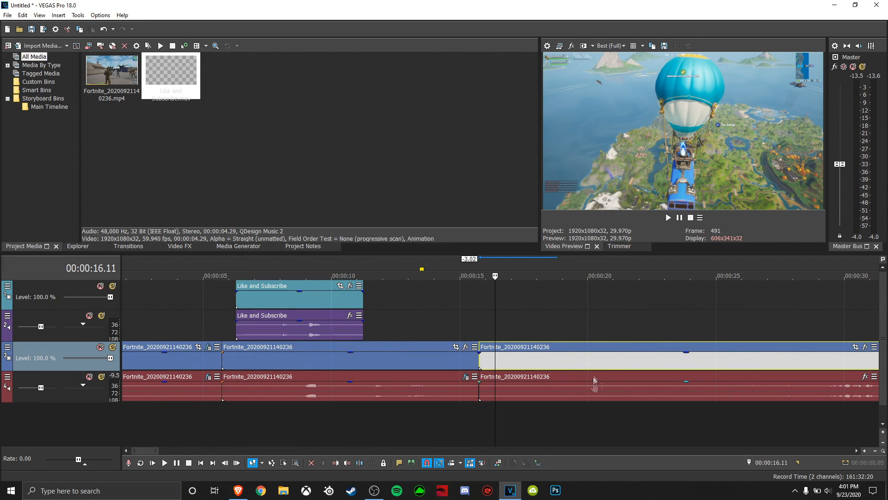
{"action": "left_click_drag", "start_coordinate": [593, 386], "coordinate": [587, 330]}
{"action": "mouse_move", "coordinate": [561, 371]}
{"action": "left_mouse_down"}
{"action": "mouse_move", "coordinate": [675, 382]}
{"action": "mouse_move", "coordinate": [561, 382]}
{"action": "left_mouse_up"}
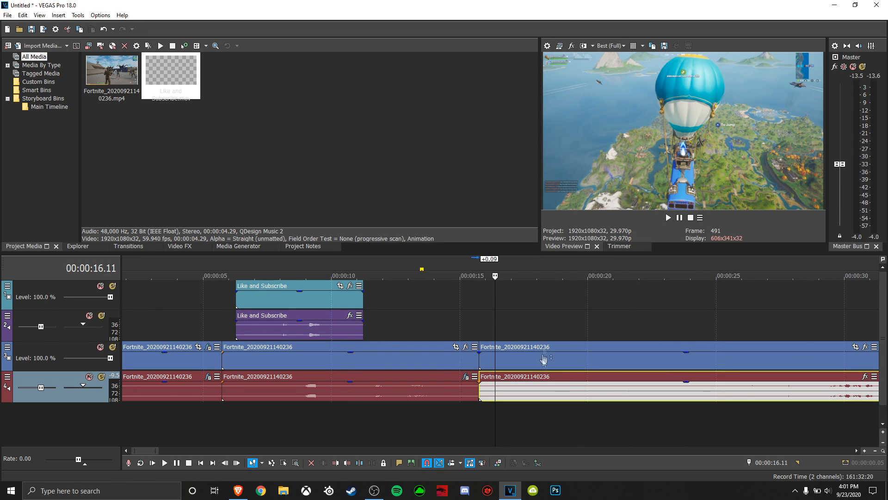
{"action": "left_click", "coordinate": [545, 365]}
{"action": "left_click", "coordinate": [537, 393]}
{"action": "left_click", "coordinate": [537, 362]}
{"action": "left_click", "coordinate": [537, 390]}
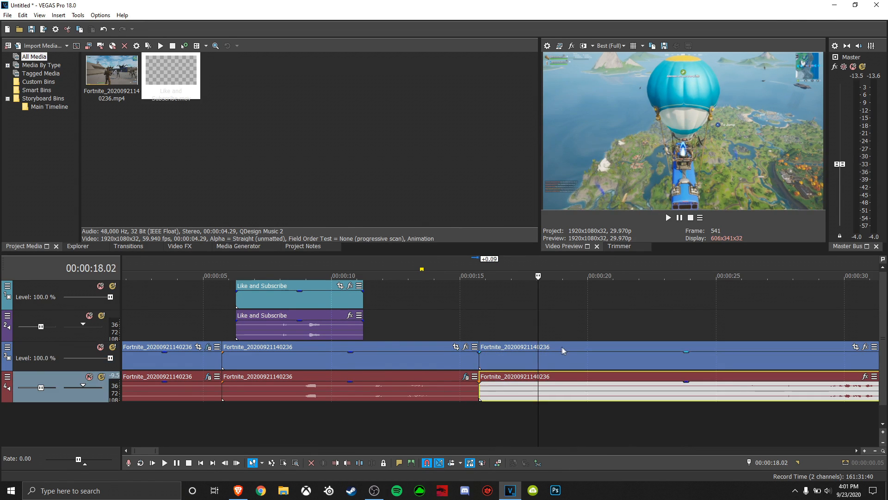
{"action": "left_click", "coordinate": [559, 362]}
{"action": "left_click", "coordinate": [554, 388]}
Split only the third Fortnite clip's audio at 00:00:18.21 and delete the part before the cut.
{"action": "scroll", "coordinate": [295, 415], "scroll_direction": "down", "scroll_amount": 4}
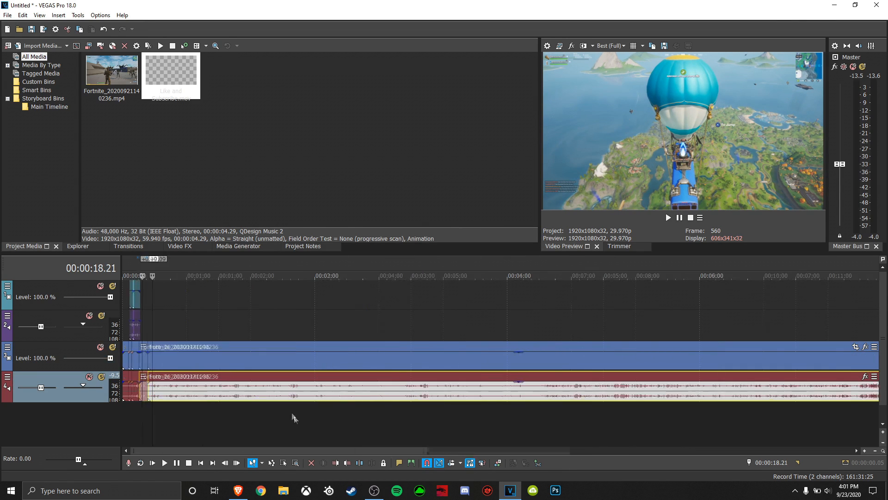
{"action": "scroll", "coordinate": [295, 415], "scroll_direction": "up", "scroll_amount": 7}
{"action": "key", "text": "s"}
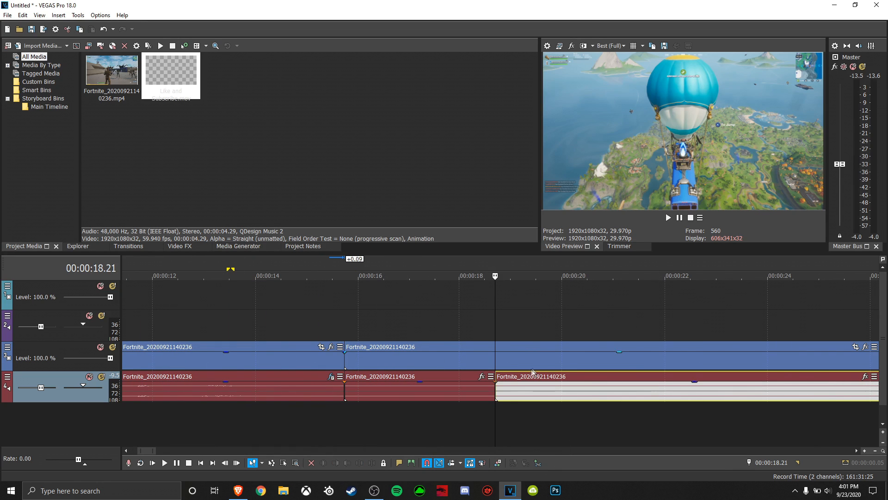
{"action": "right_click", "coordinate": [448, 401]}
{"action": "left_click", "coordinate": [469, 163]}
{"action": "right_click", "coordinate": [424, 357]}
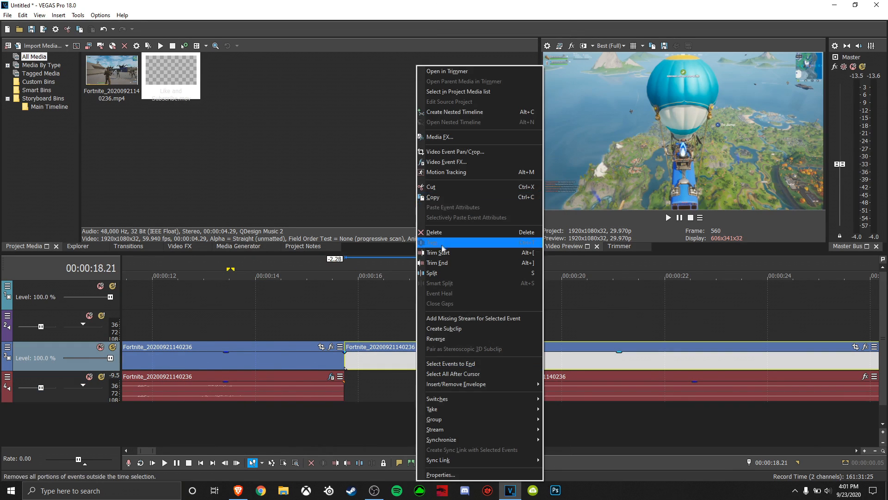
{"action": "left_click", "coordinate": [384, 429]}
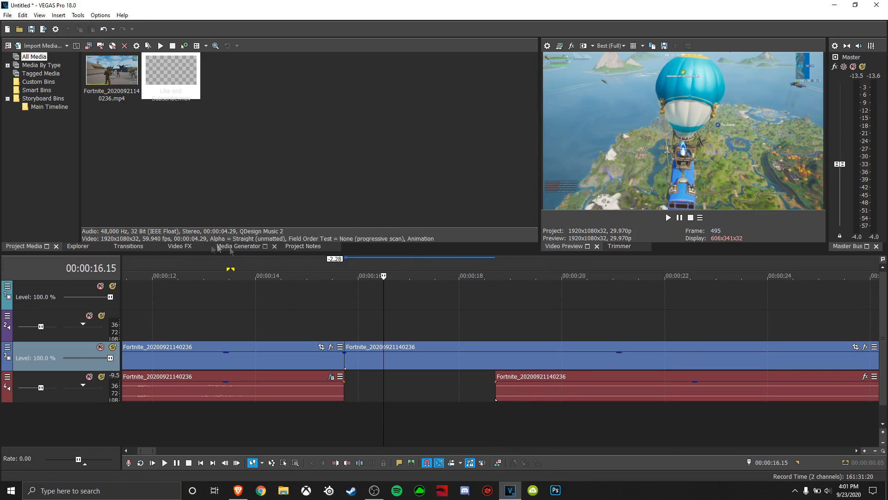
Undo the latest split, the audio deletion and the audio split on the third Fortnite clip.
{"action": "left_click", "coordinate": [22, 15]}
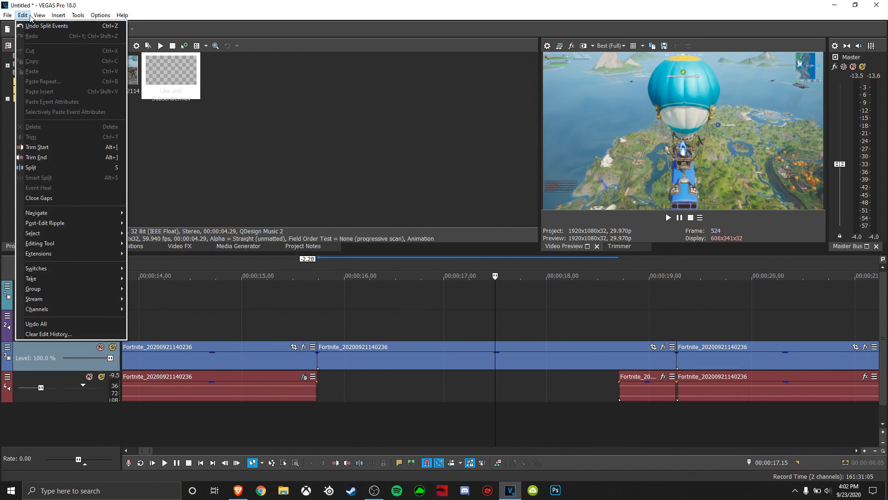
{"action": "left_click", "coordinate": [47, 26]}
{"action": "left_click", "coordinate": [22, 14]}
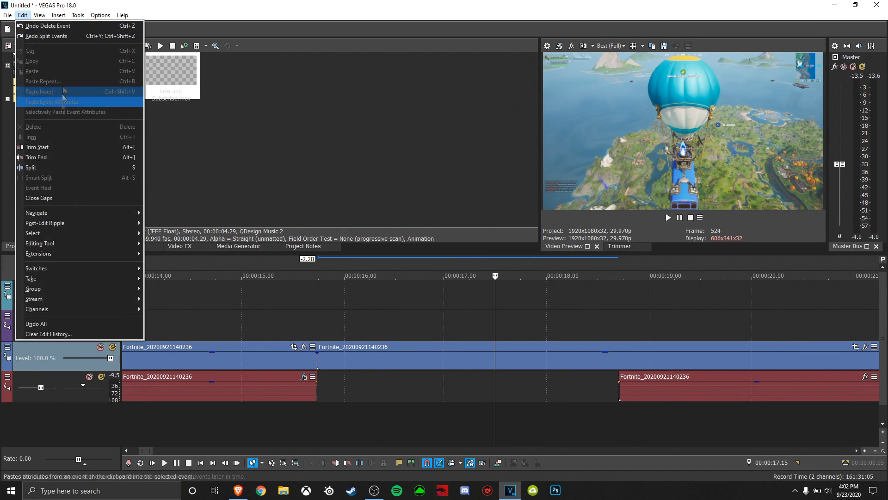
{"action": "left_click", "coordinate": [47, 26]}
{"action": "left_click", "coordinate": [629, 417]}
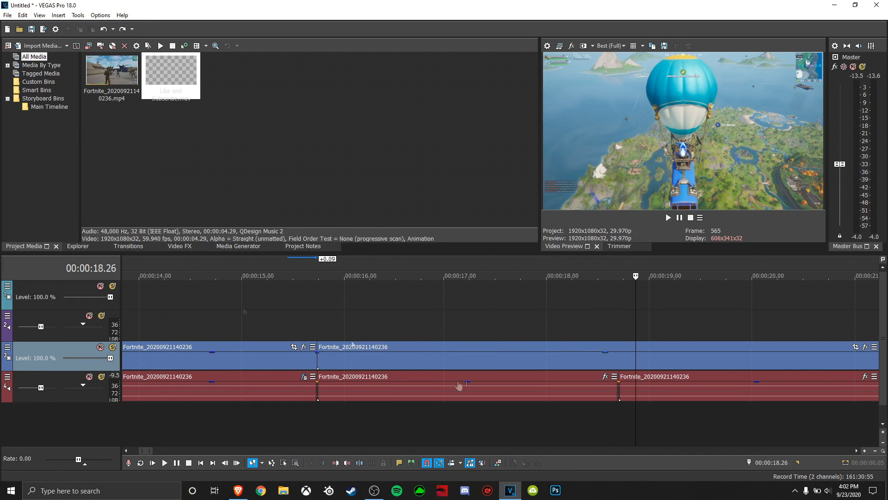
{"action": "left_click", "coordinate": [415, 358]}
{"action": "left_click", "coordinate": [416, 387]}
{"action": "left_click", "coordinate": [403, 329]}
{"action": "left_click", "coordinate": [409, 357]}
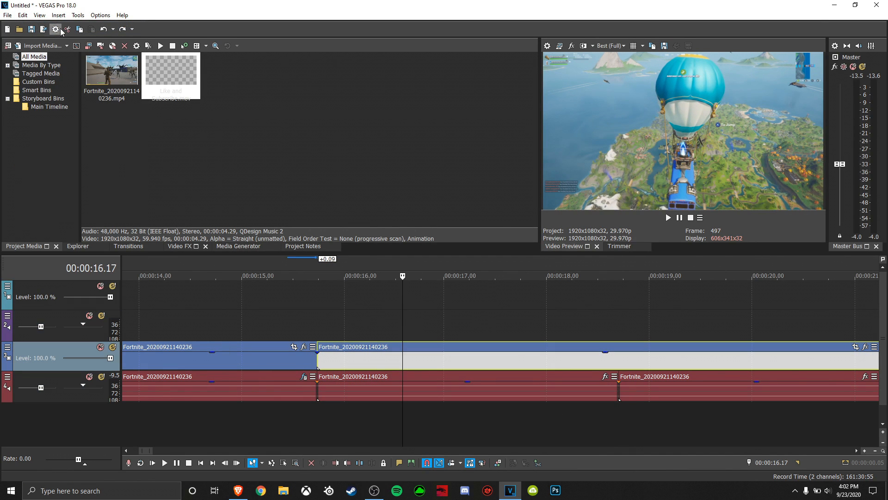
{"action": "left_click", "coordinate": [26, 17]}
{"action": "left_click", "coordinate": [46, 26]}
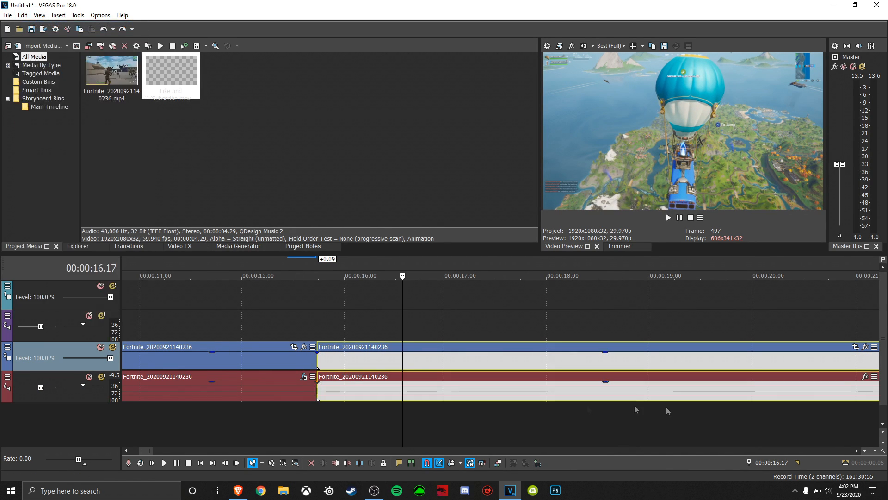
Select the third Fortnite clip's video and audio events together and create a new group from them.
{"action": "mouse_move", "coordinate": [486, 376]}
{"action": "left_mouse_down"}
{"action": "mouse_move", "coordinate": [567, 379]}
{"action": "mouse_move", "coordinate": [470, 357]}
{"action": "mouse_move", "coordinate": [490, 363]}
{"action": "left_mouse_up"}
{"action": "left_click", "coordinate": [433, 362]}
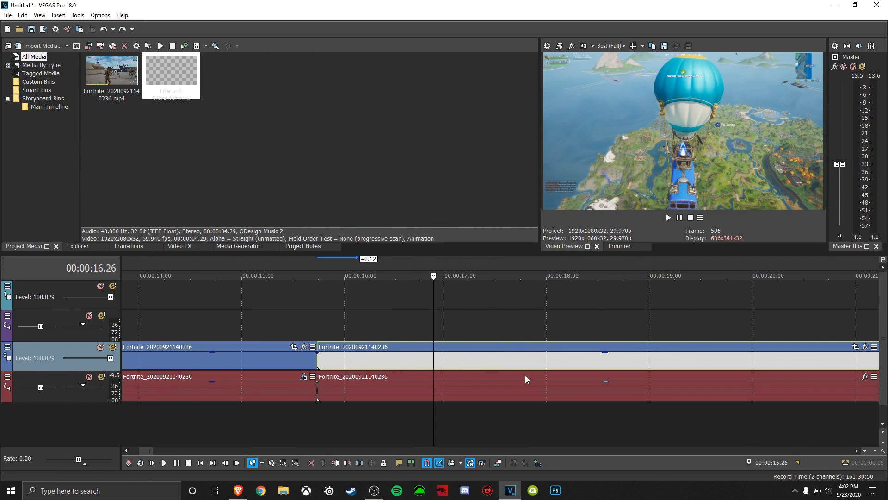
{"action": "left_click", "coordinate": [515, 345]}
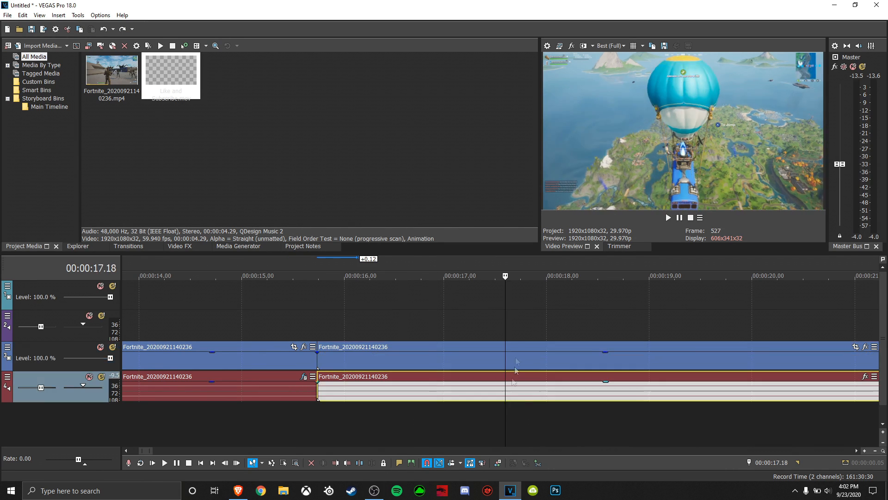
{"action": "mouse_move", "coordinate": [514, 344]}
{"action": "left_mouse_down"}
{"action": "mouse_move", "coordinate": [711, 345]}
{"action": "mouse_move", "coordinate": [601, 337]}
{"action": "left_mouse_up"}
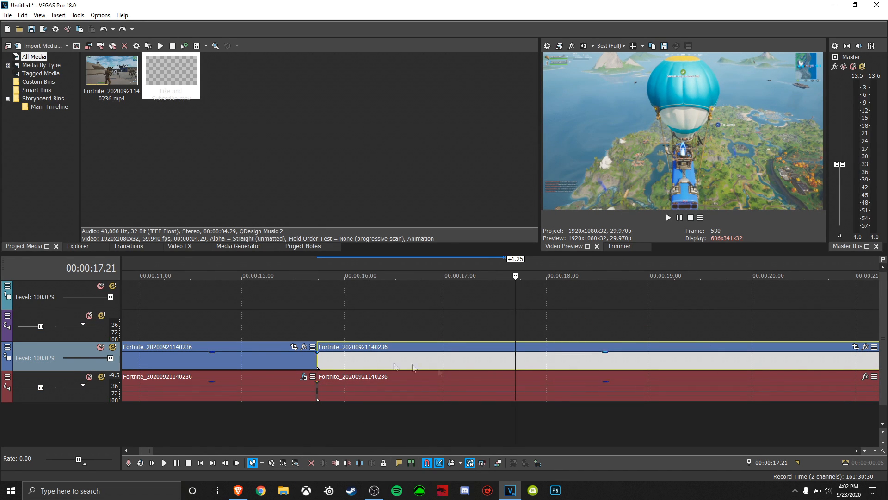
{"action": "mouse_move", "coordinate": [387, 348]}
{"action": "left_mouse_down"}
{"action": "mouse_move", "coordinate": [434, 345]}
{"action": "mouse_move", "coordinate": [388, 347]}
{"action": "left_mouse_up"}
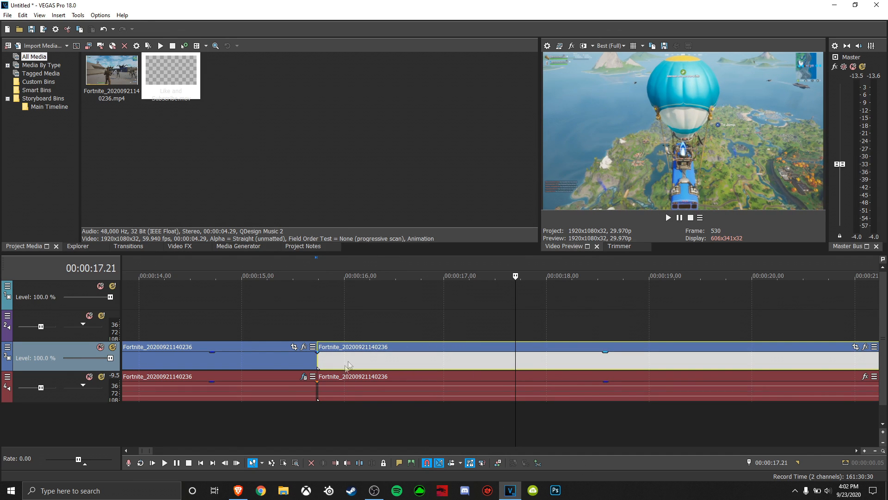
{"action": "left_click", "coordinate": [378, 384]}
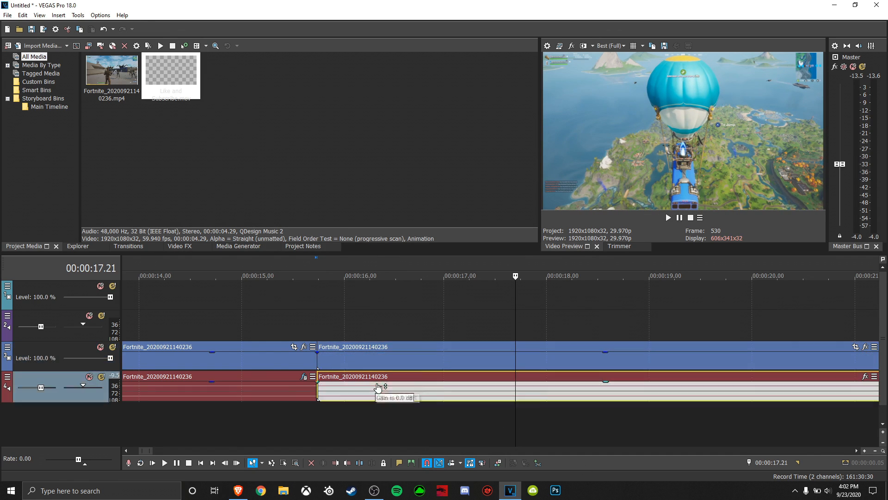
{"action": "right_click", "coordinate": [407, 366]}
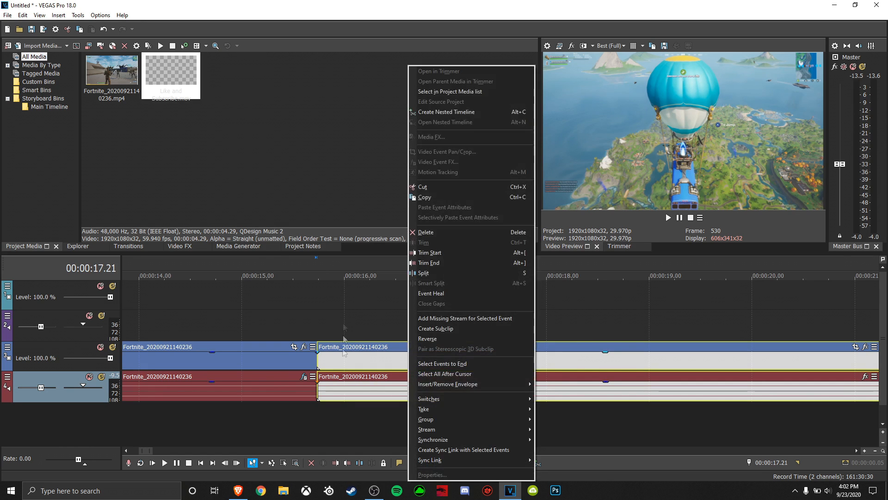
{"action": "mouse_move", "coordinate": [426, 419]}
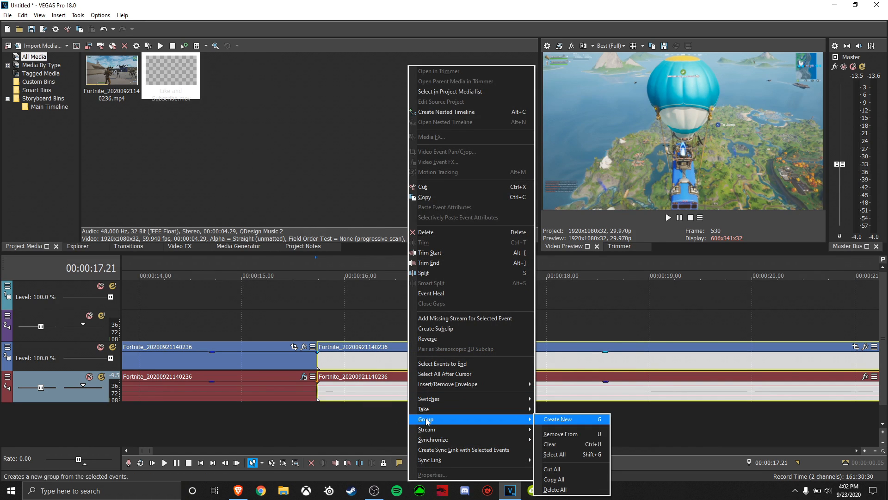
{"action": "left_click", "coordinate": [567, 419]}
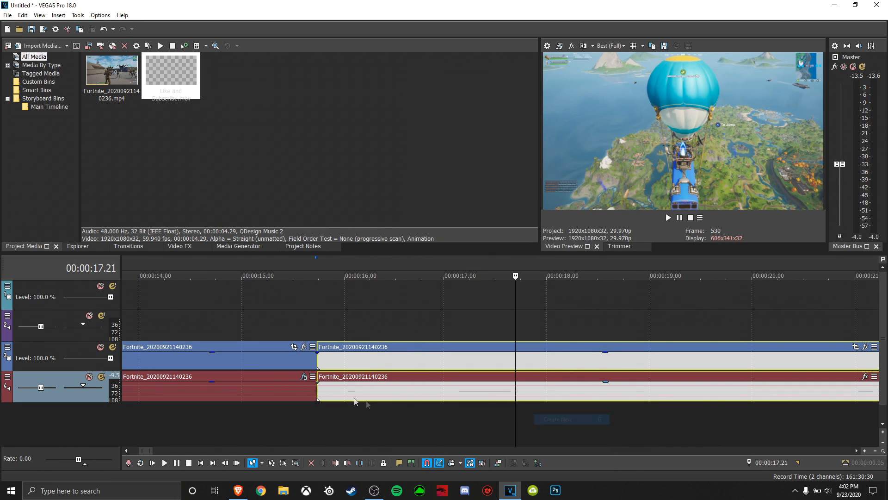
{"action": "left_click", "coordinate": [338, 418]}
Move the grouped third Fortnite clip six frames later and back against the end of the second clip.
{"action": "scroll", "coordinate": [398, 371], "scroll_direction": "down", "scroll_amount": 5}
{"action": "scroll", "coordinate": [398, 370], "scroll_direction": "down", "scroll_amount": 8}
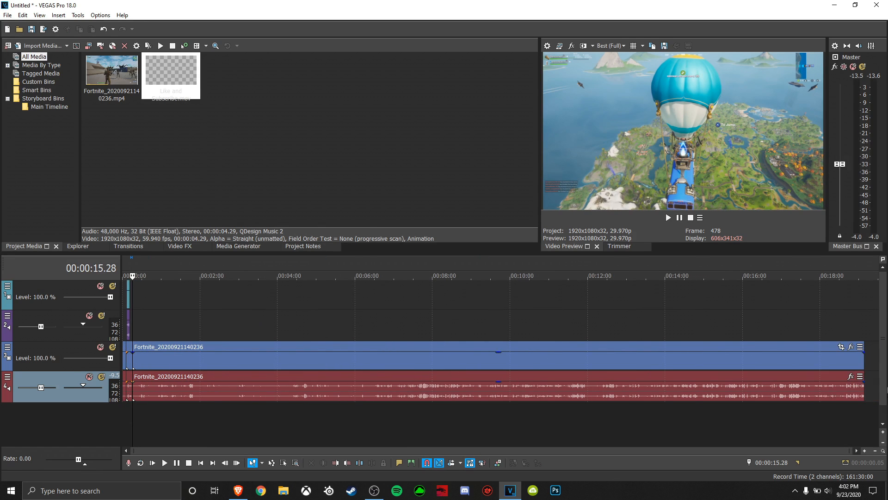
{"action": "mouse_move", "coordinate": [760, 346]}
{"action": "left_mouse_down"}
{"action": "mouse_move", "coordinate": [778, 345]}
{"action": "mouse_move", "coordinate": [757, 344]}
{"action": "left_mouse_up"}
{"action": "scroll", "coordinate": [289, 417], "scroll_direction": "up", "scroll_amount": 10}
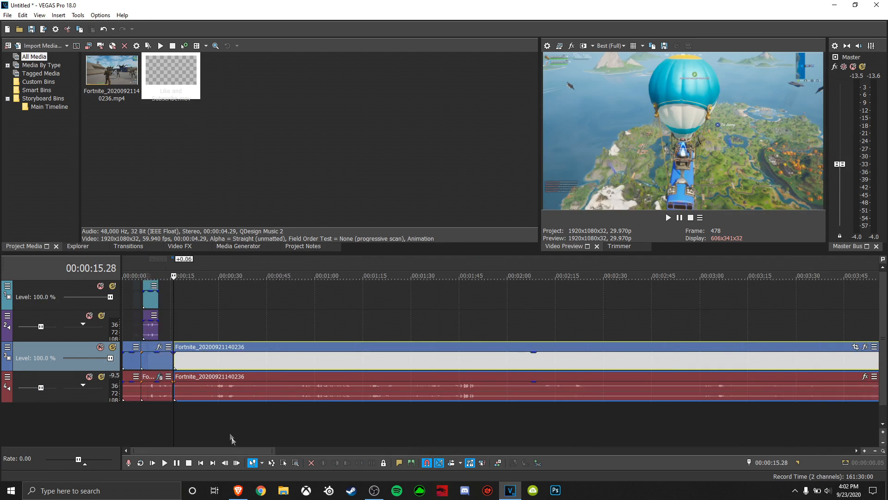
{"action": "scroll", "coordinate": [289, 417], "scroll_direction": "up", "scroll_amount": 5}
{"action": "left_click_drag", "start_coordinate": [517, 349], "coordinate": [494, 349]}
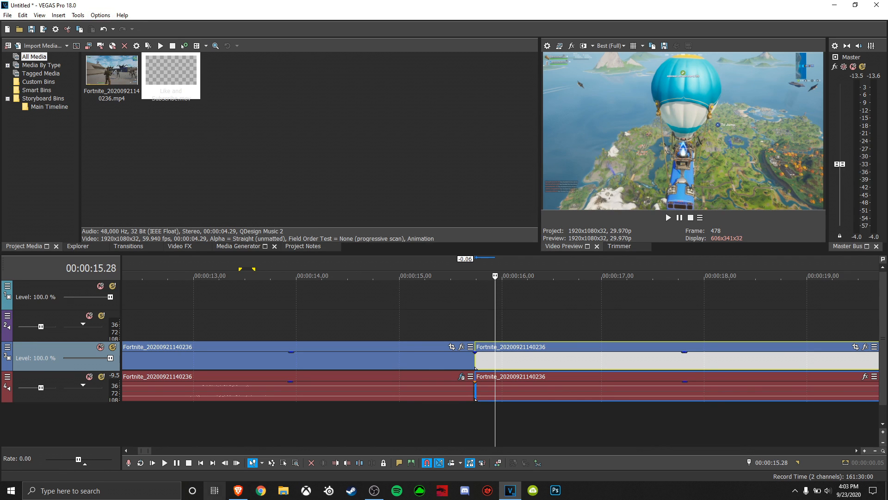
Switch to the Brave browser and search Google for "spongbob guf" in a new tab.
{"action": "left_click", "coordinate": [238, 490]}
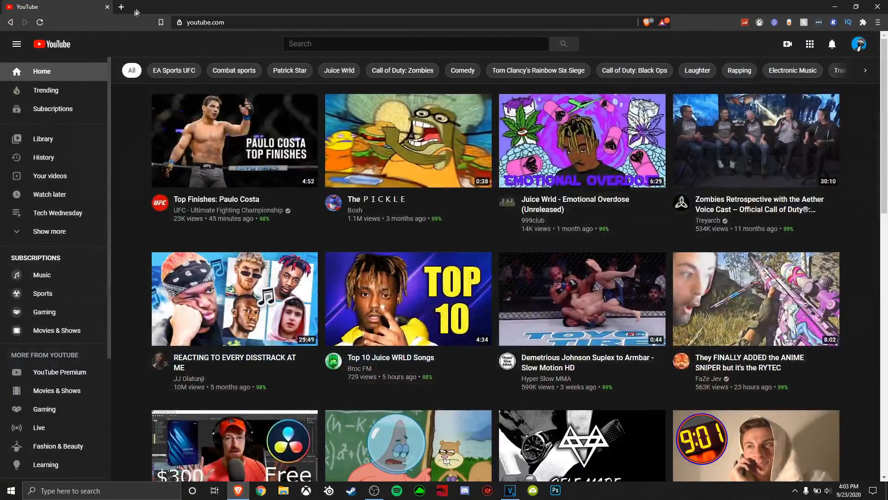
{"action": "left_click", "coordinate": [120, 6]}
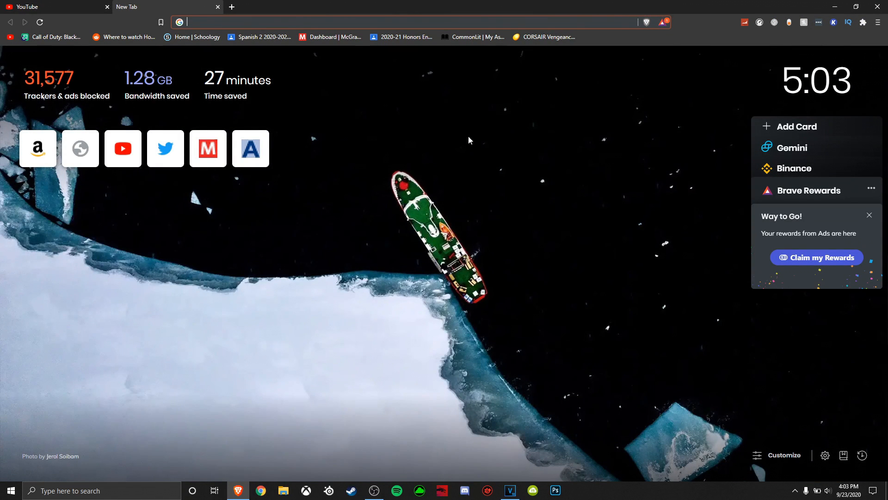
{"action": "type", "text": "spon"}
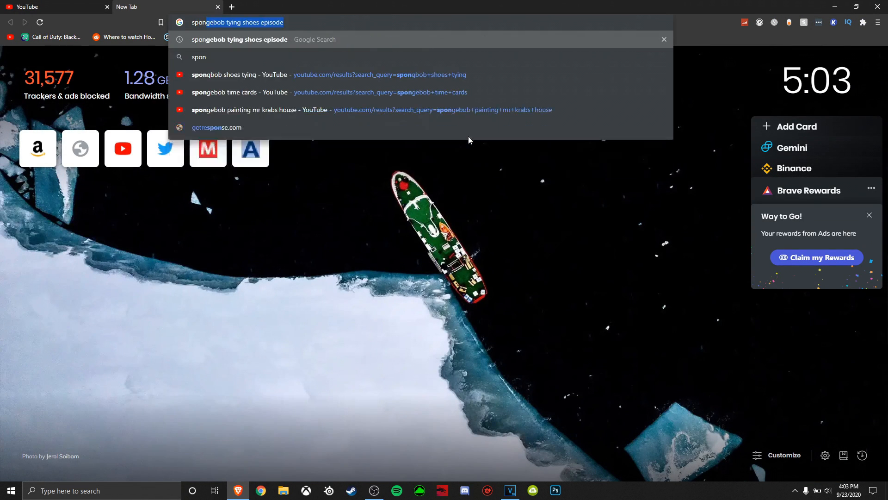
{"action": "type", "text": "gbob "}
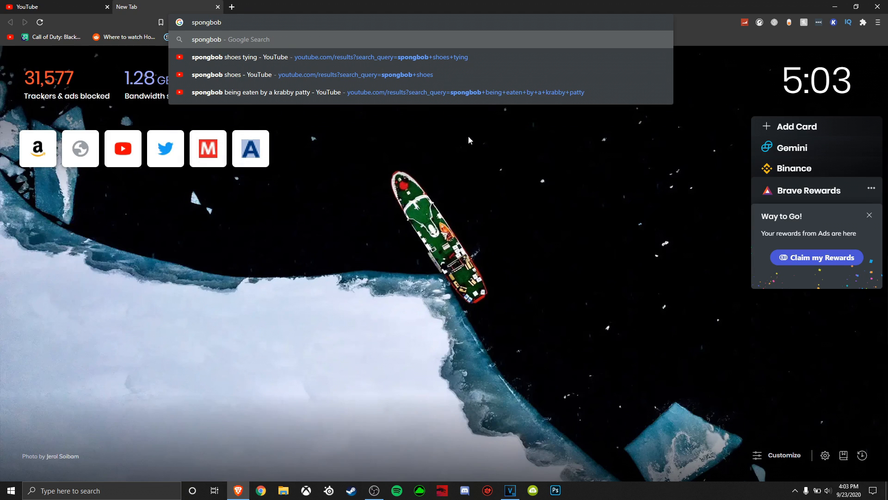
{"action": "type", "text": "guf"}
{"action": "key", "text": "Return"}
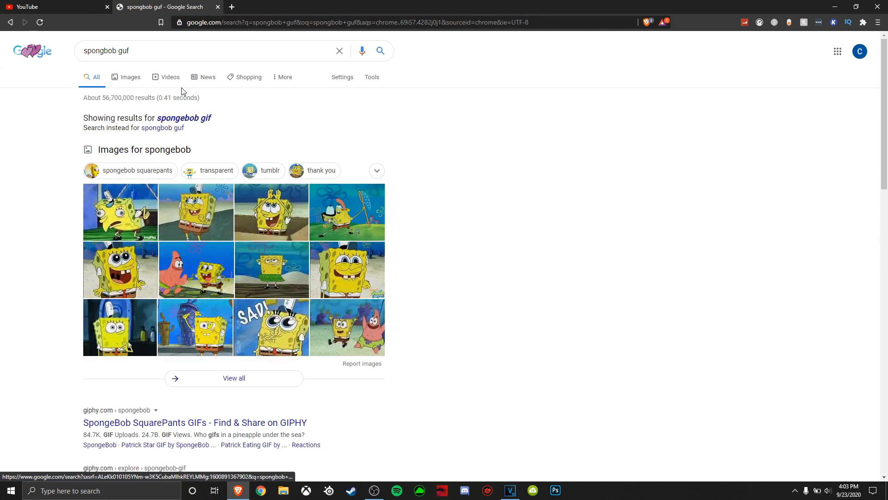
Show the image results for "spongebob gif" and open the preview of the first Spongebob GIF from Tenor.
{"action": "left_click", "coordinate": [184, 119]}
{"action": "left_click", "coordinate": [126, 78]}
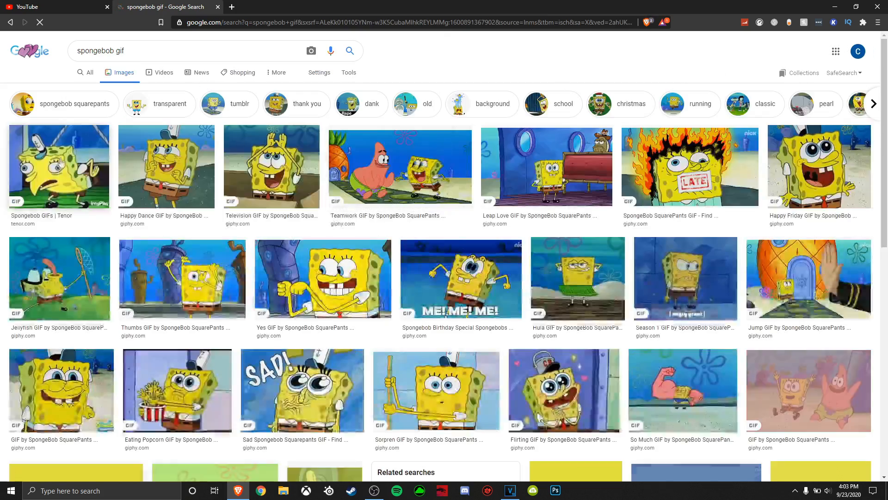
{"action": "left_click", "coordinate": [59, 176]}
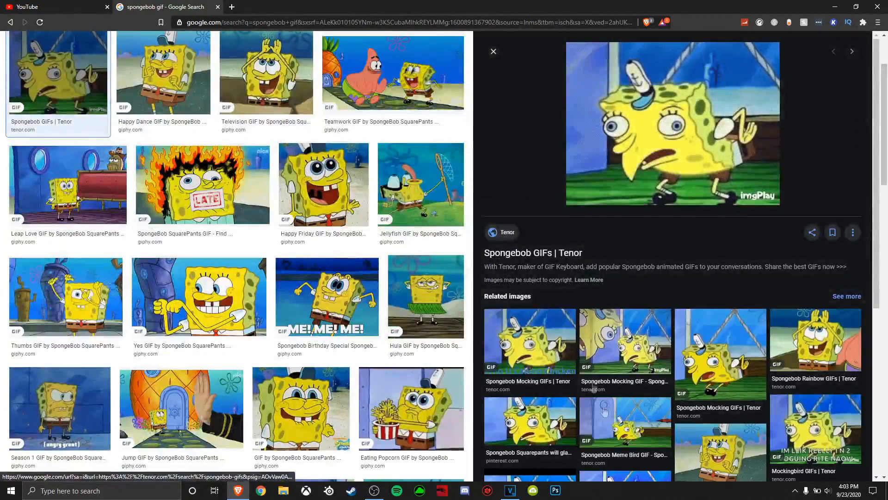
Save the previewed SpongeBob image to the Downloads folder as a GIF file named tenor (4).
{"action": "right_click", "coordinate": [700, 160]}
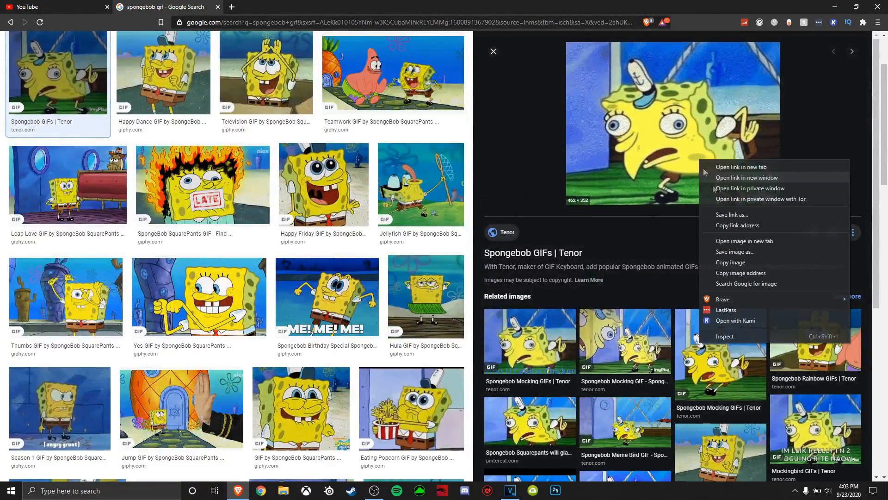
{"action": "left_click", "coordinate": [744, 256]}
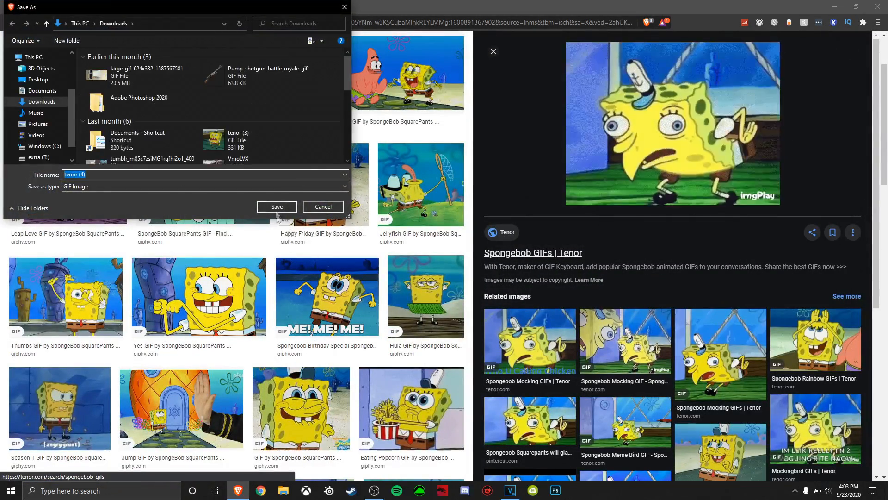
{"action": "left_click", "coordinate": [277, 209]}
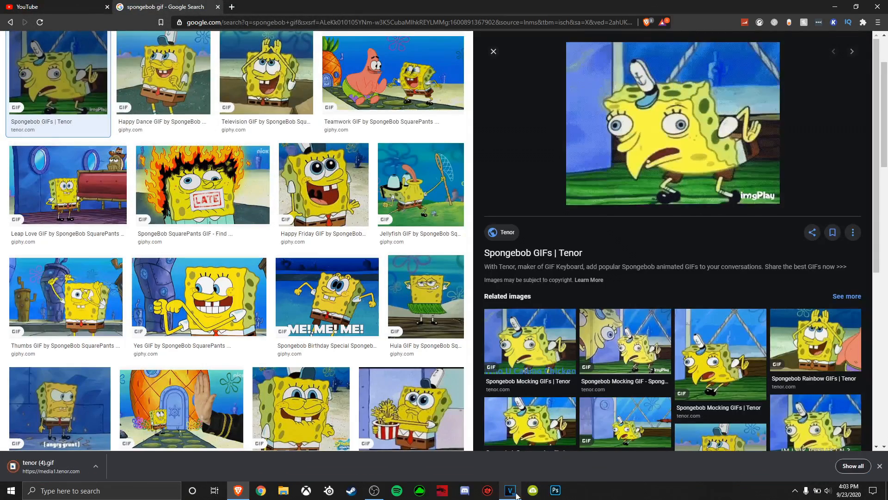
Switch to VEGAS Pro and open the tenor (4) GIF from the Downloads folder into the project.
{"action": "left_click", "coordinate": [514, 492]}
{"action": "left_click", "coordinate": [6, 14]}
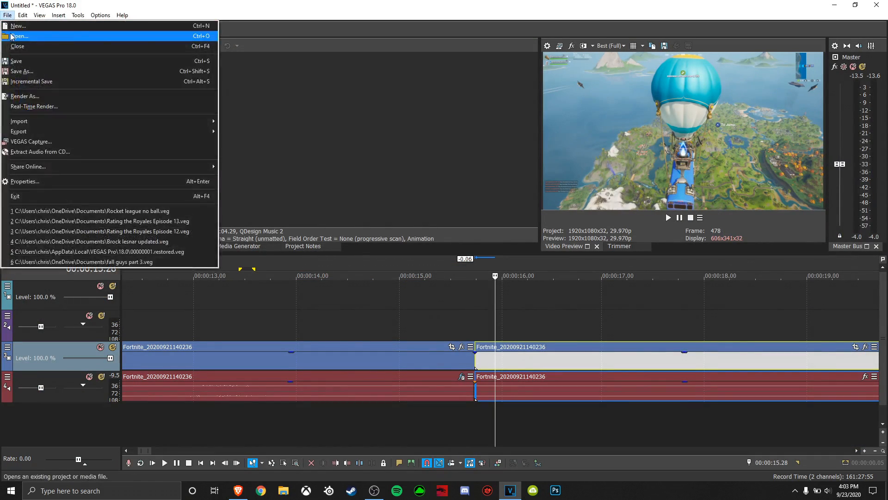
{"action": "left_click", "coordinate": [28, 34]}
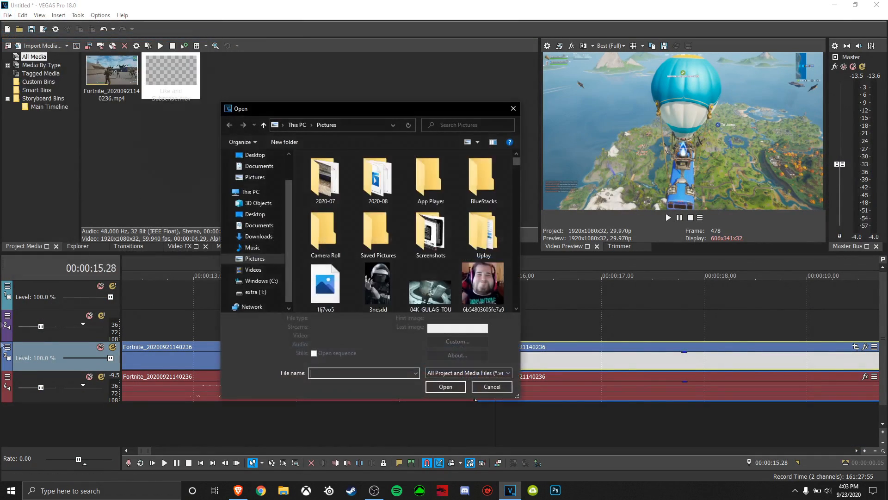
{"action": "left_click", "coordinate": [258, 236]}
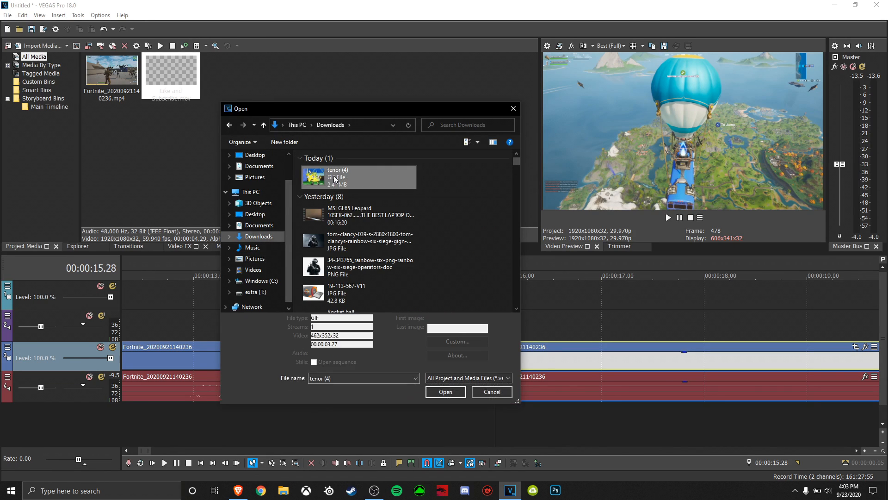
{"action": "double_click", "coordinate": [334, 175]}
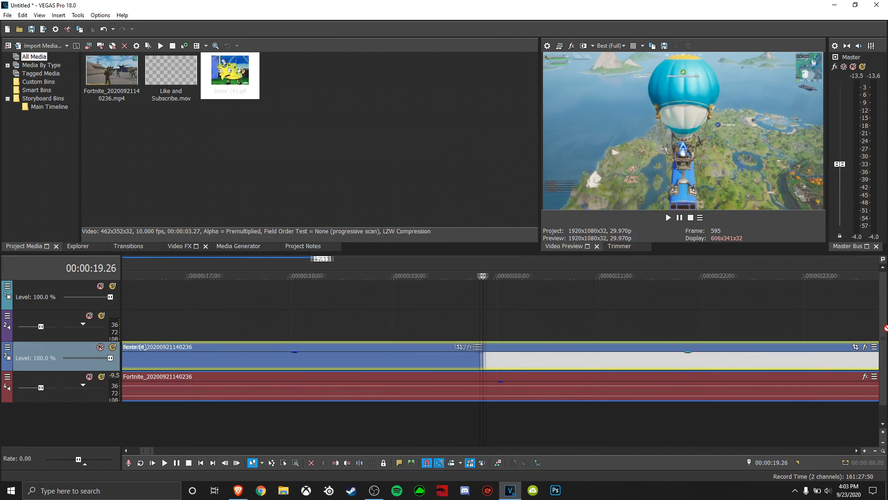
Play back the inserted tenor (4) GIF on the timeline from near its start.
{"action": "scroll", "coordinate": [280, 423], "scroll_direction": "down", "scroll_amount": 5}
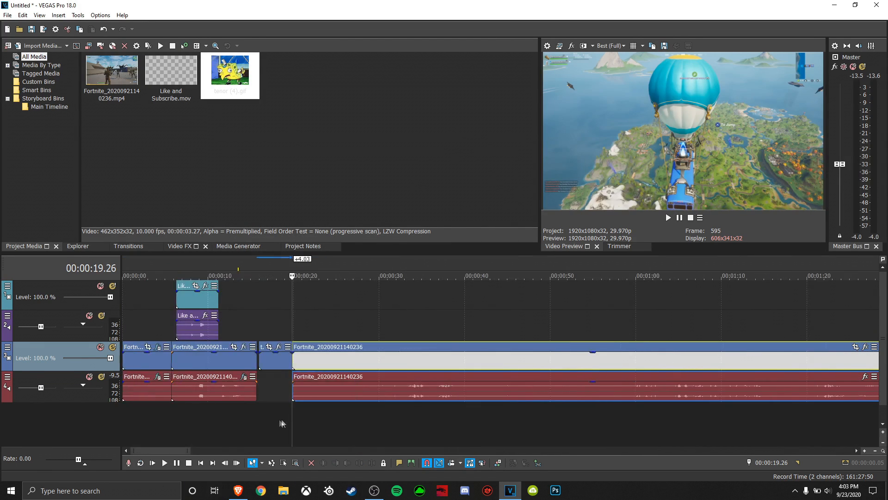
{"action": "scroll", "coordinate": [253, 413], "scroll_direction": "up", "scroll_amount": 4}
{"action": "left_click", "coordinate": [534, 418]}
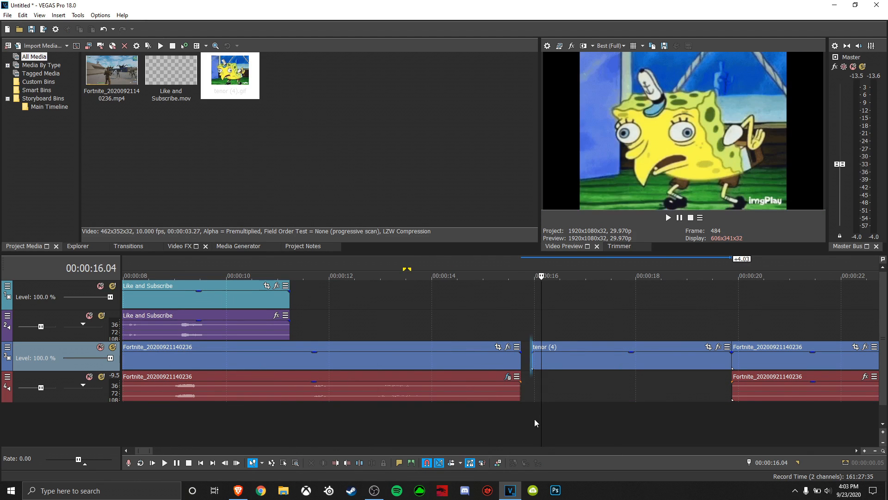
{"action": "key", "text": "space"}
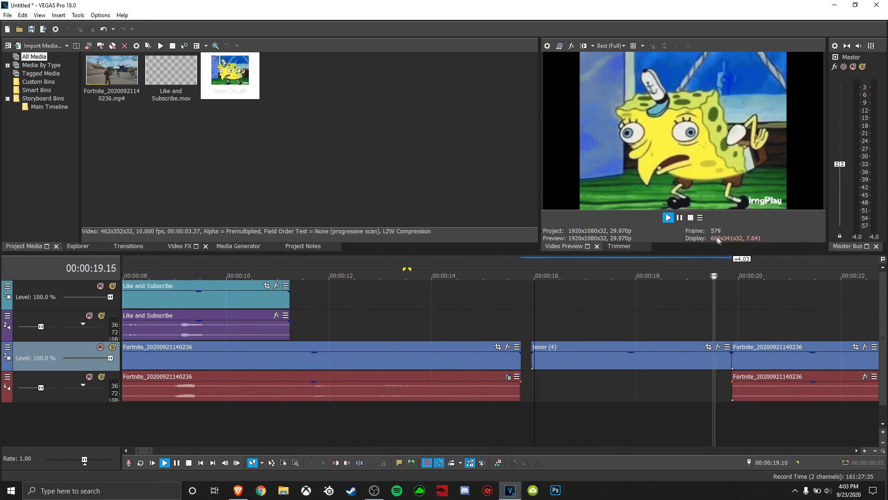
{"action": "key", "text": "space"}
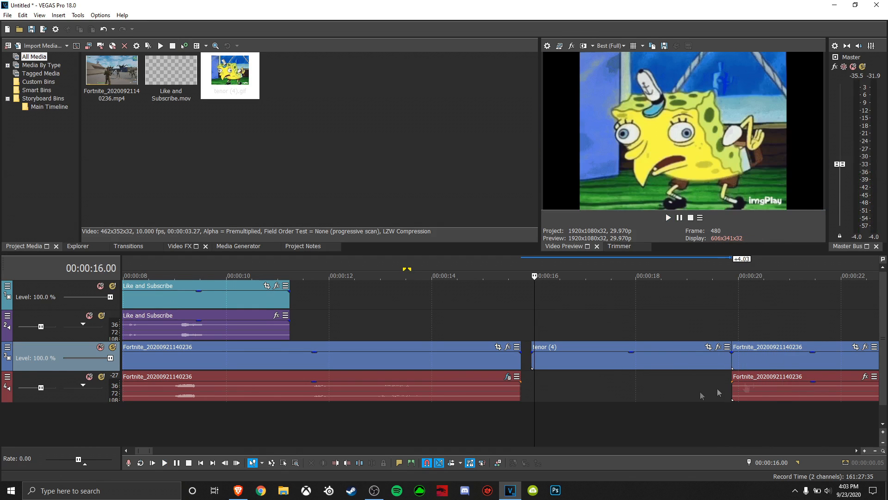
Place the tenor (4) GIF on the uppermost video track at 00:00:16.00 and move the third Fortnite clip back against the second clip.
{"action": "left_click_drag", "start_coordinate": [635, 368], "coordinate": [638, 296]}
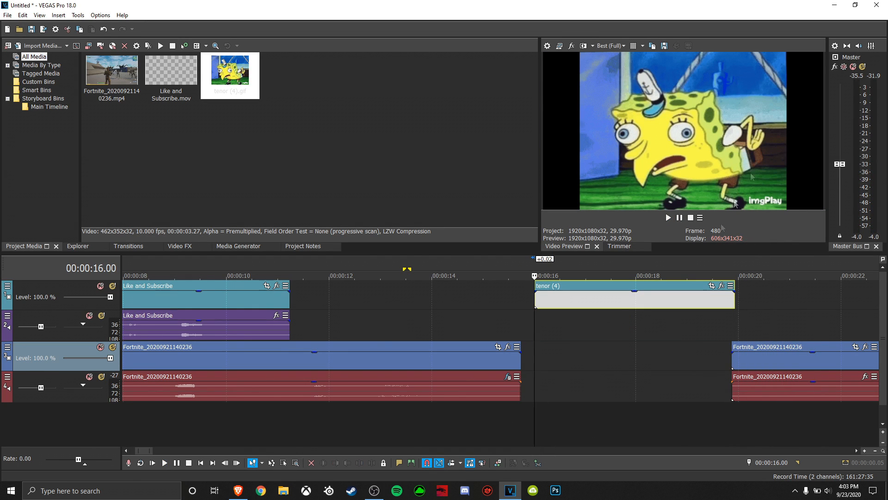
{"action": "left_click", "coordinate": [711, 285]}
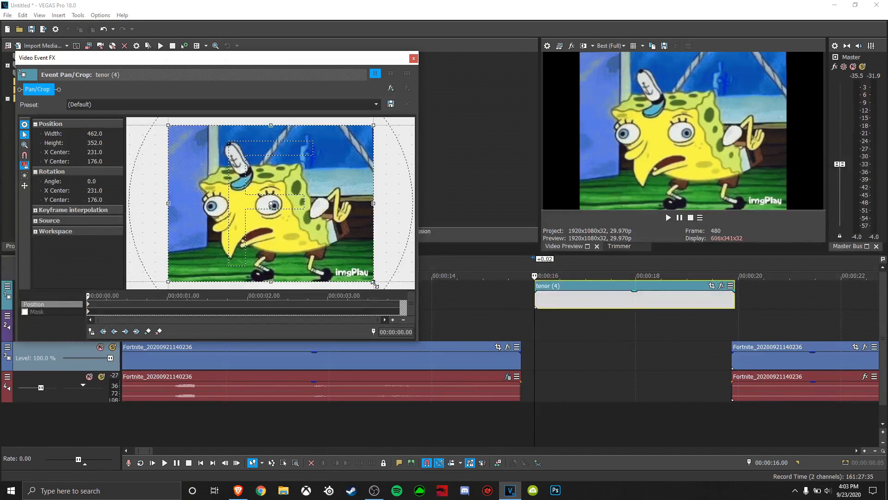
{"action": "left_click", "coordinate": [414, 58]}
{"action": "scroll", "coordinate": [814, 354], "scroll_direction": "up", "scroll_amount": 4}
{"action": "scroll", "coordinate": [815, 354], "scroll_direction": "down", "scroll_amount": 4}
{"action": "left_click_drag", "start_coordinate": [539, 283], "coordinate": [579, 377]}
{"action": "left_click_drag", "start_coordinate": [611, 350], "coordinate": [507, 357]}
{"action": "left_click_drag", "start_coordinate": [637, 282], "coordinate": [532, 293]}
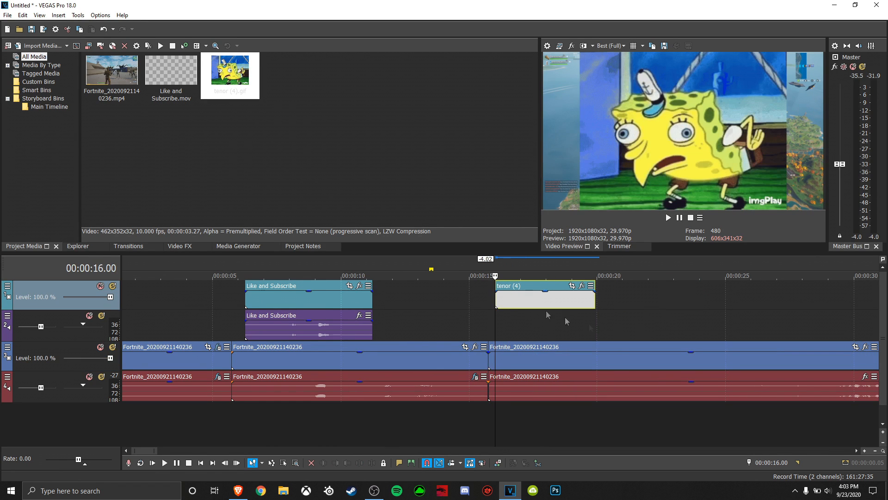
Try a tighter Pan/Crop frame on the tenor (4) GIF, and apply the 4:3 Standard TV aspect ratio preset.
{"action": "left_click", "coordinate": [572, 286]}
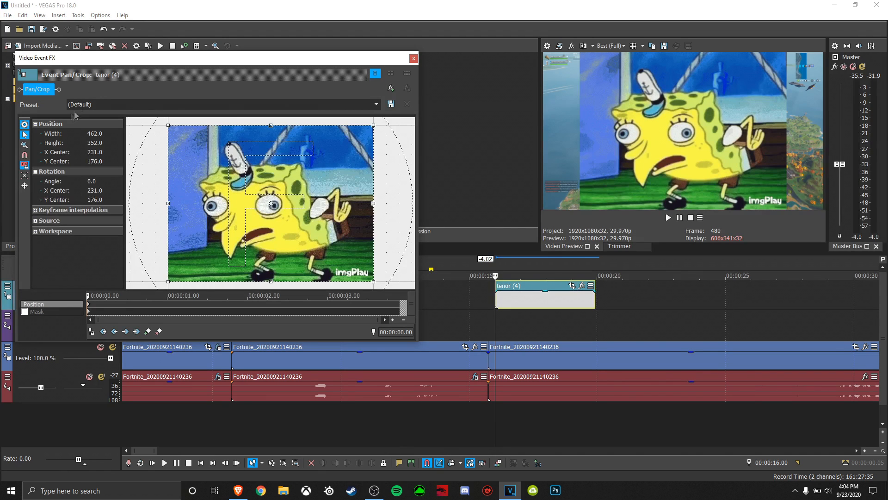
{"action": "left_click_drag", "start_coordinate": [373, 125], "coordinate": [296, 184]}
{"action": "left_click_drag", "start_coordinate": [245, 258], "coordinate": [283, 204]}
{"action": "left_click", "coordinate": [376, 104]}
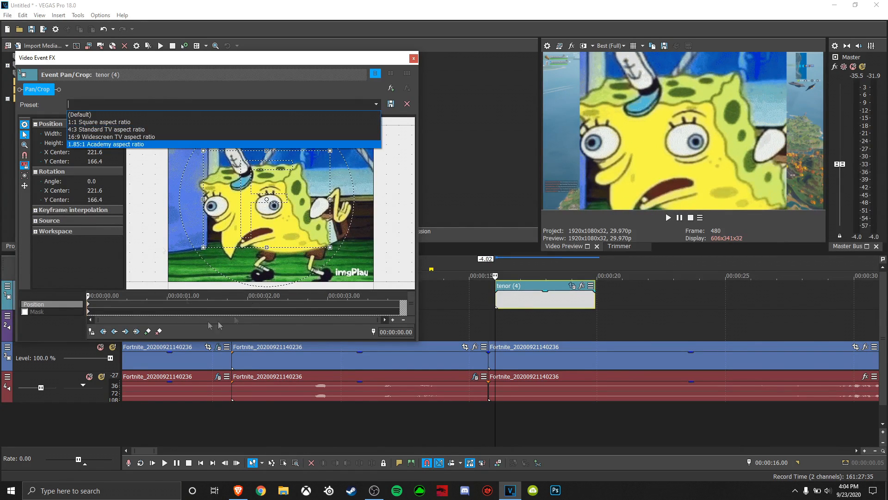
{"action": "left_click", "coordinate": [119, 124]}
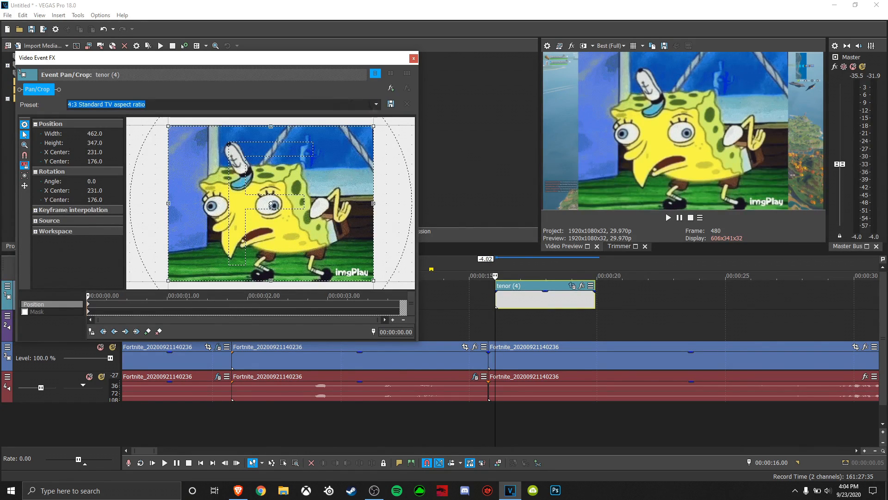
Try the 1:1 Square aspect ratio preset on the GIF and shrink its crop frame to about 201 × 201.
{"action": "left_click", "coordinate": [376, 104]}
{"action": "left_click", "coordinate": [300, 120]}
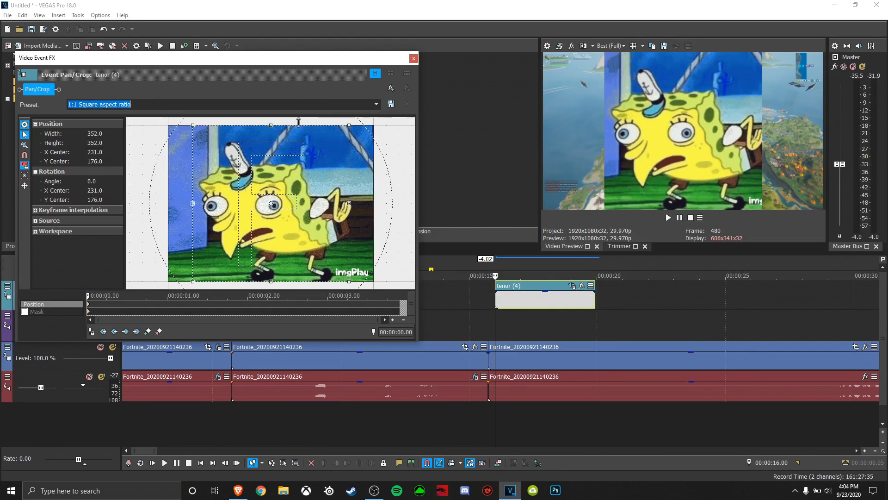
{"action": "left_click_drag", "start_coordinate": [349, 126], "coordinate": [265, 156]}
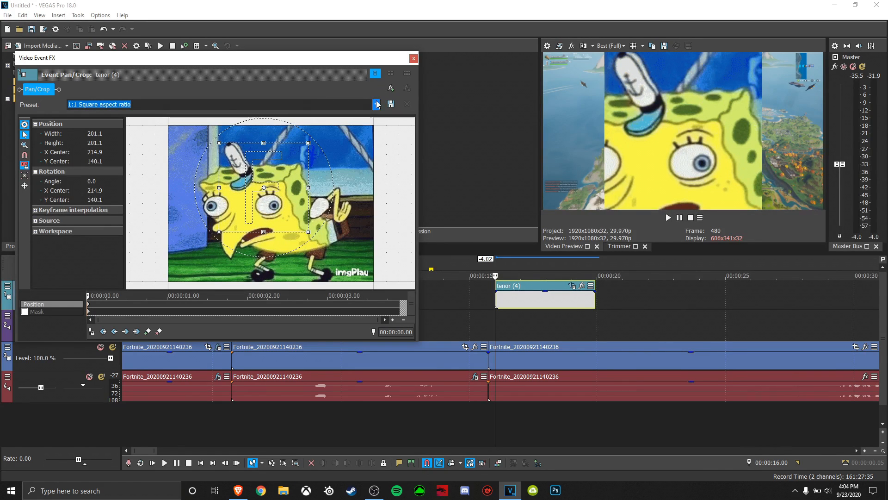
Try the 16:9 Widescreen TV and 1.85:1 Academy aspect ratio presets on the GIF's crop frame.
{"action": "left_click", "coordinate": [376, 104]}
{"action": "left_click", "coordinate": [271, 136]}
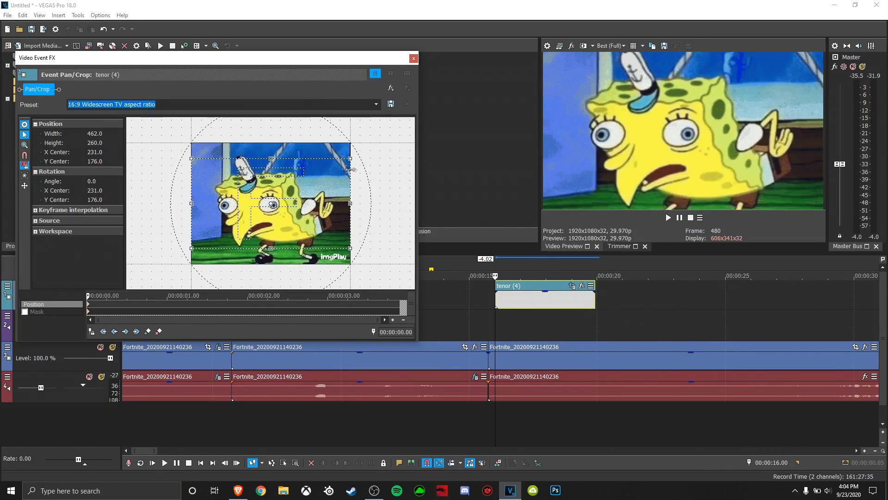
{"action": "left_click", "coordinate": [375, 106]}
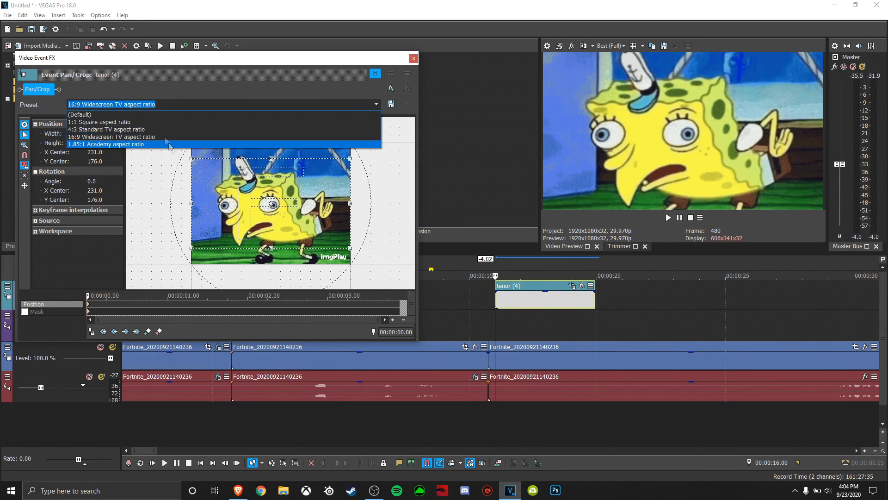
{"action": "left_click", "coordinate": [141, 144]}
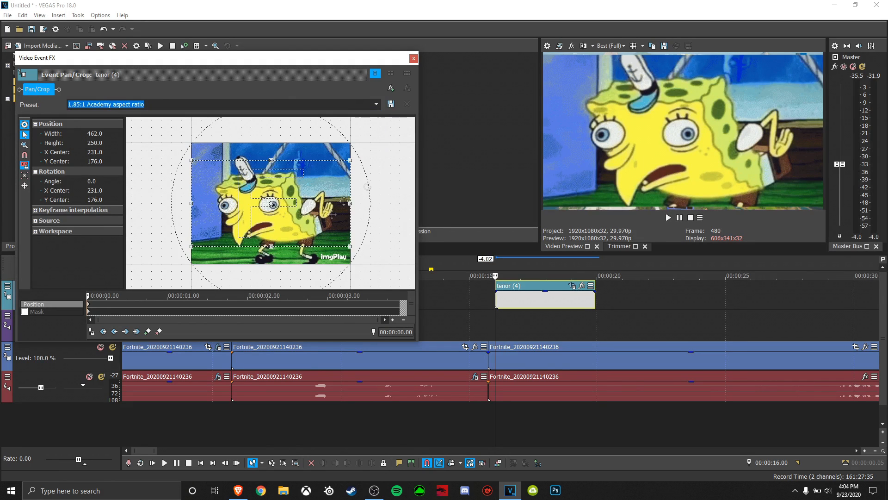
Apply the 4:3 Standard TV preset and enlarge the crop frame to about 2,109 × 1,584, offset so the GIF sits small at the lower right.
{"action": "left_click", "coordinate": [375, 106]}
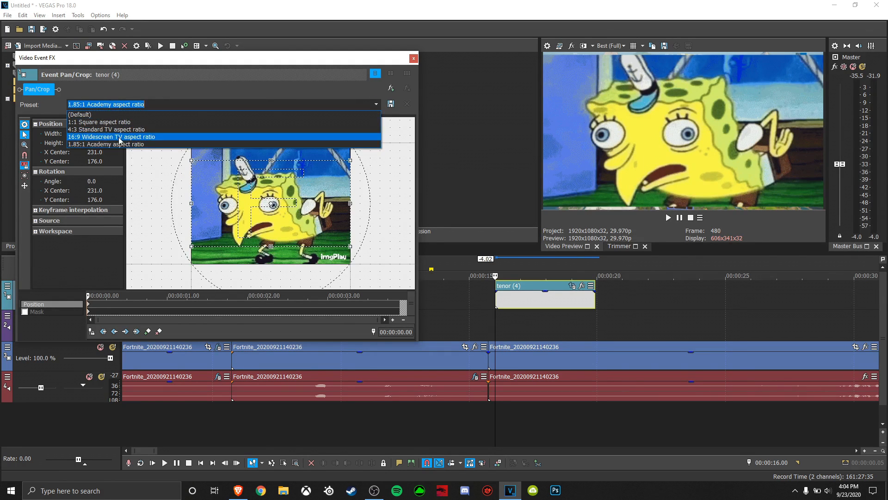
{"action": "left_click", "coordinate": [139, 129]}
{"action": "scroll", "coordinate": [249, 223], "scroll_direction": "down", "scroll_amount": 4}
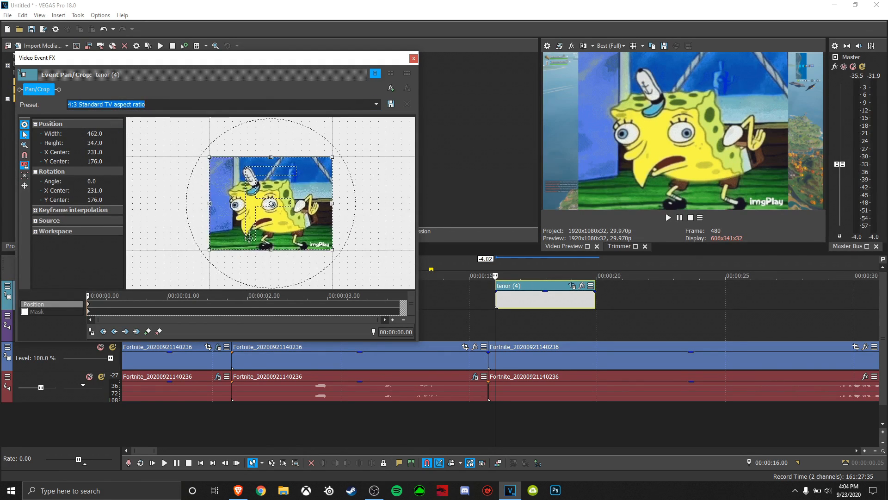
{"action": "left_click_drag", "start_coordinate": [303, 226], "coordinate": [370, 277]}
{"action": "scroll", "coordinate": [281, 225], "scroll_direction": "down", "scroll_amount": 4}
{"action": "scroll", "coordinate": [281, 225], "scroll_direction": "up", "scroll_amount": 8}
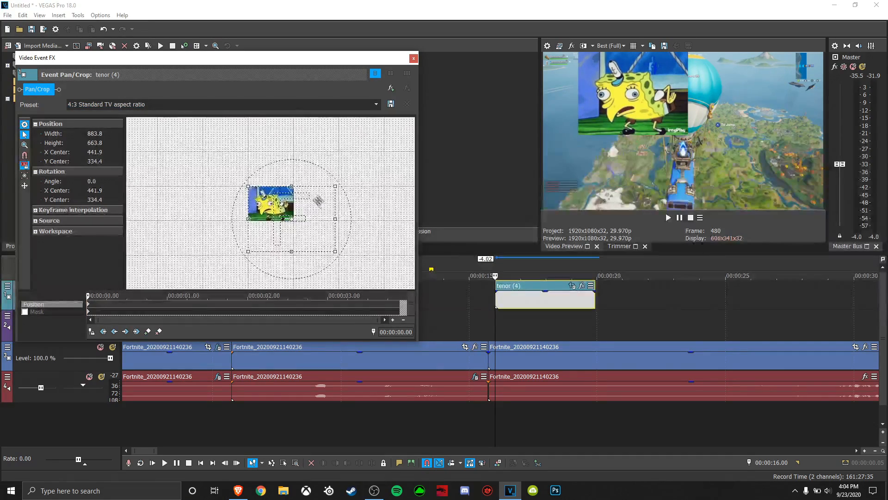
{"action": "scroll", "coordinate": [279, 195], "scroll_direction": "down", "scroll_amount": 8}
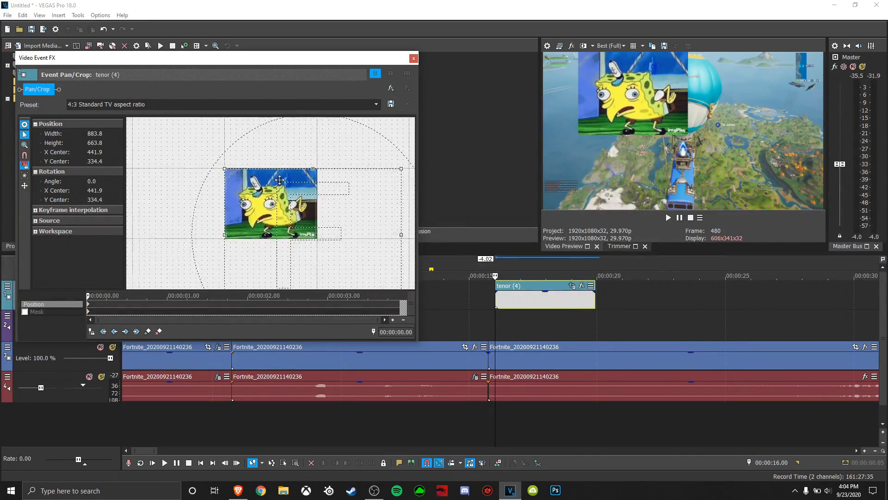
{"action": "left_click_drag", "start_coordinate": [256, 191], "coordinate": [172, 129]}
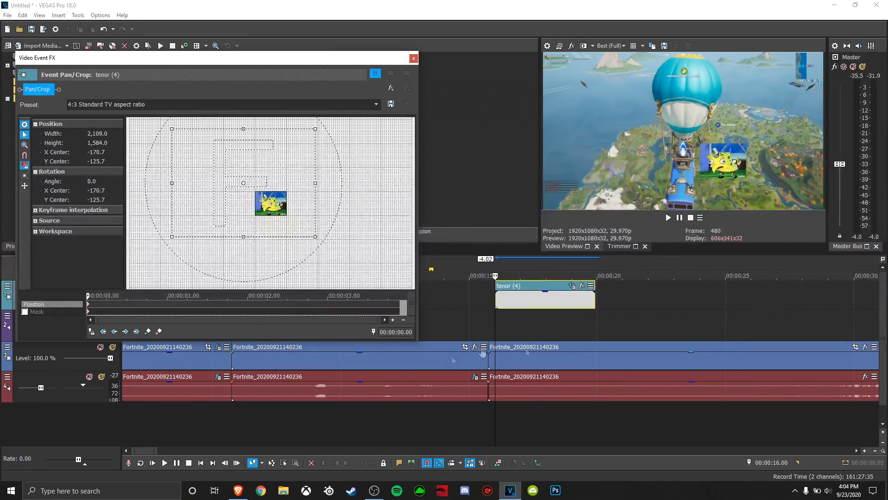
Play the timeline from 00:00:14.16 to check the GIF overlay, and close its Pan/Crop settings.
{"action": "left_click", "coordinate": [458, 436]}
{"action": "key", "text": "space"}
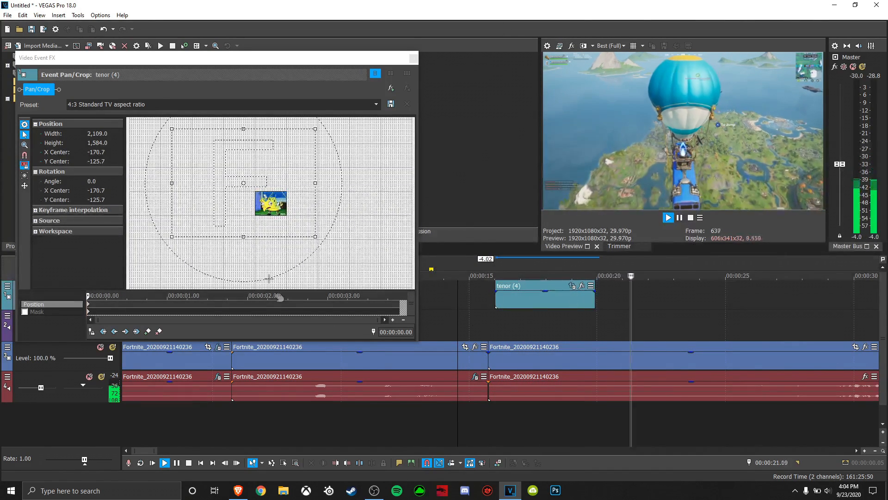
{"action": "key", "text": "space"}
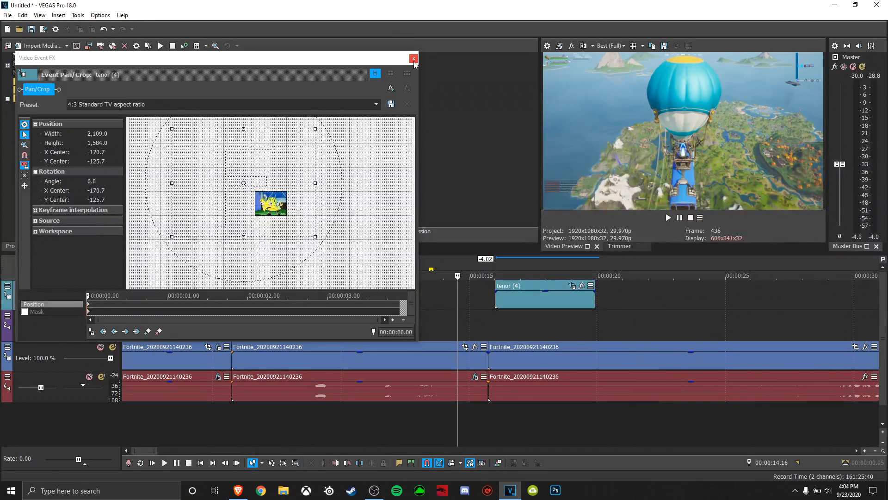
{"action": "left_click", "coordinate": [413, 58]}
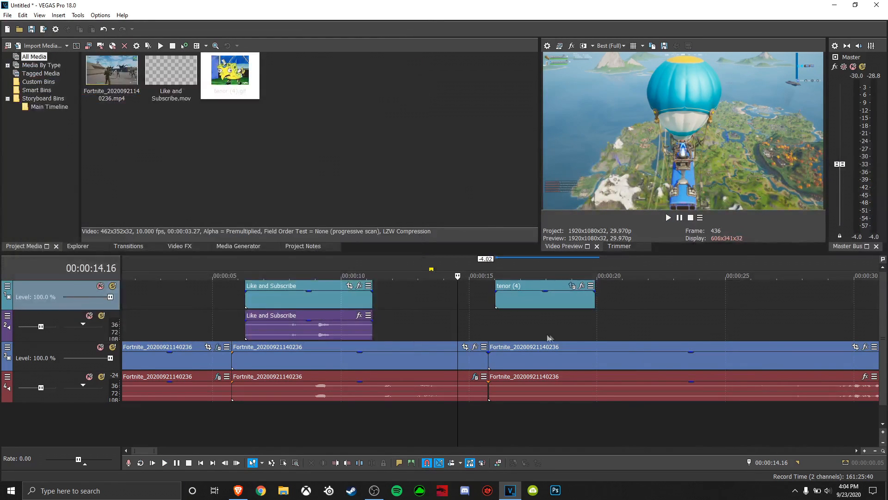
Delete the tenor (4) GIF event from the uppermost video track.
{"action": "right_click", "coordinate": [515, 301]}
{"action": "left_click", "coordinate": [523, 235]}
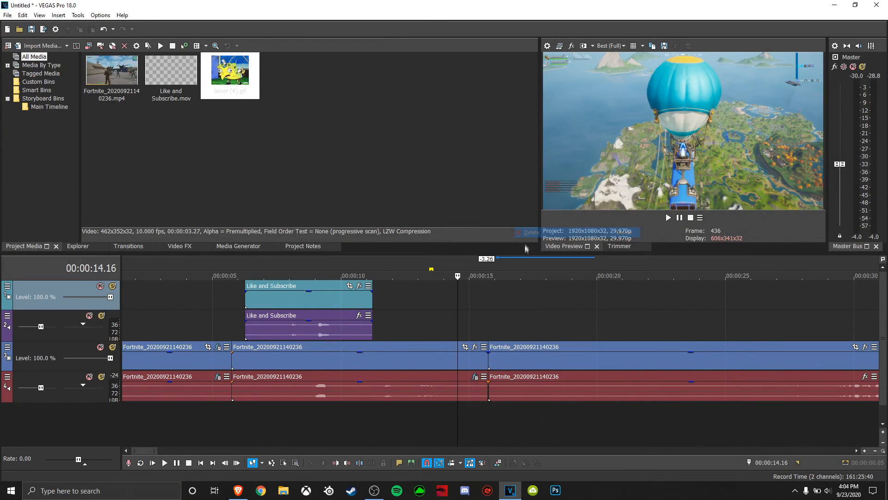
{"action": "scroll", "coordinate": [513, 286], "scroll_direction": "down", "scroll_amount": 5}
{"action": "scroll", "coordinate": [513, 287], "scroll_direction": "down", "scroll_amount": 5}
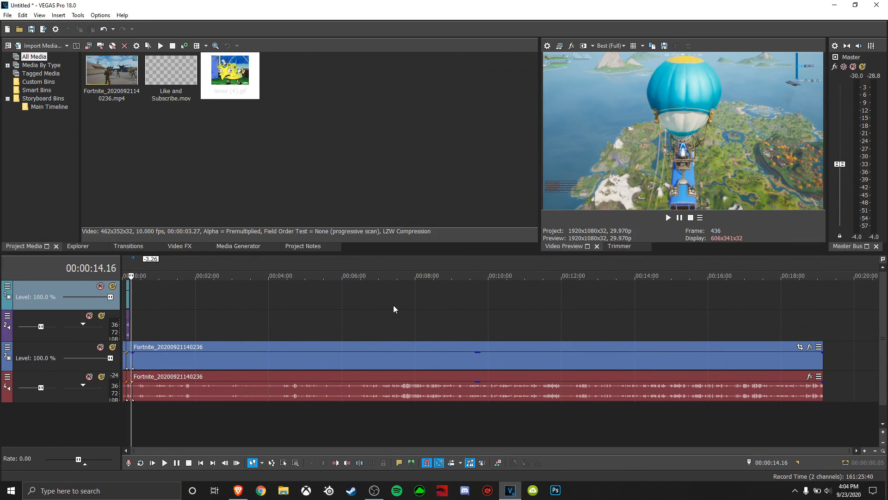
{"action": "scroll", "coordinate": [391, 309], "scroll_direction": "up", "scroll_amount": 10}
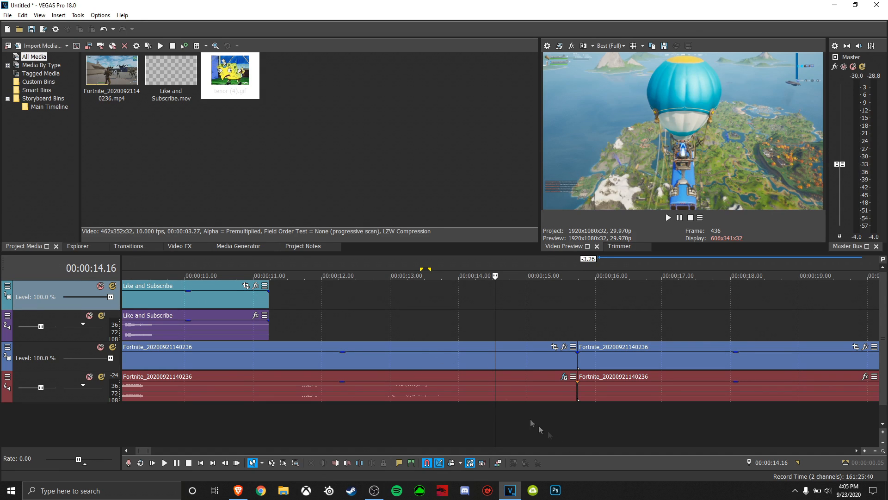
Switch to 4K Video Downloader and look through the list of downloaded videos.
{"action": "left_click", "coordinate": [533, 491]}
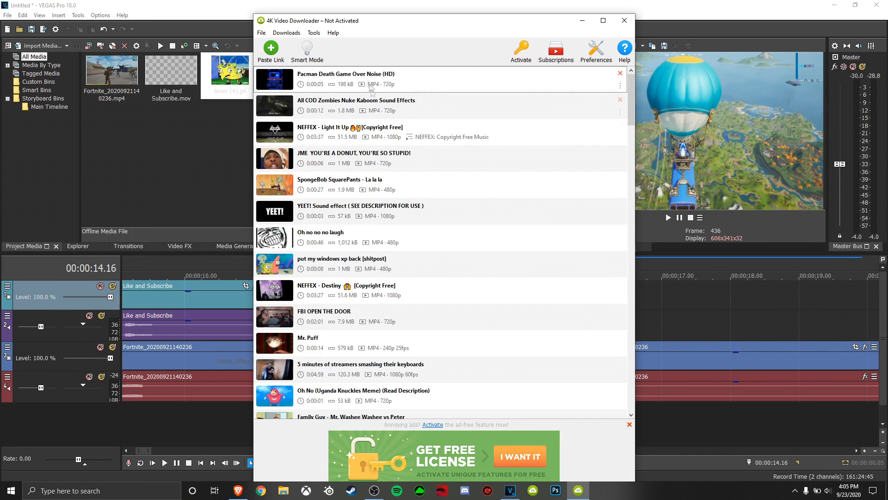
{"action": "scroll", "coordinate": [407, 347], "scroll_direction": "down", "scroll_amount": 20}
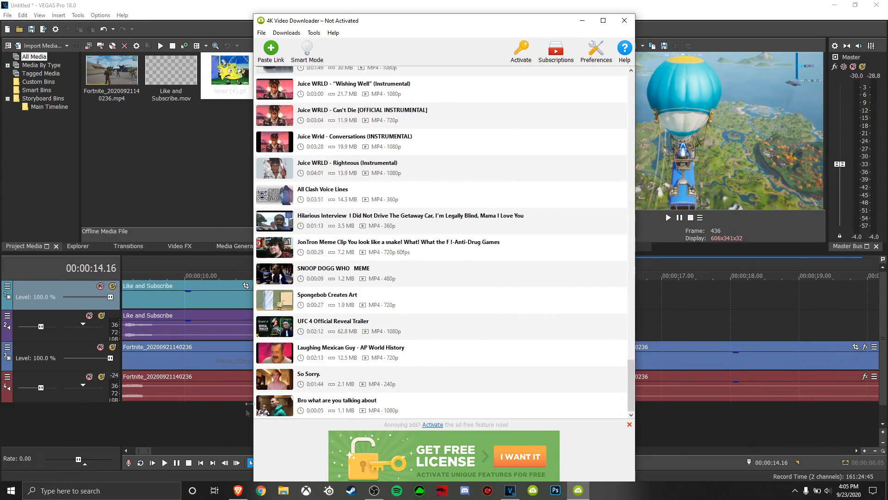
Browse back and forth through the downloaded clips, and minimize the downloader window.
{"action": "scroll", "coordinate": [449, 233], "scroll_direction": "up", "scroll_amount": 20}
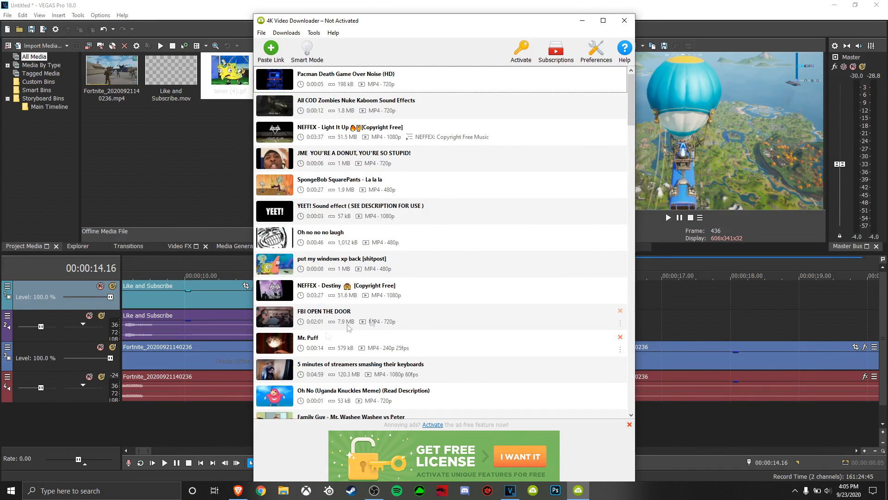
{"action": "scroll", "coordinate": [378, 250], "scroll_direction": "down", "scroll_amount": 15}
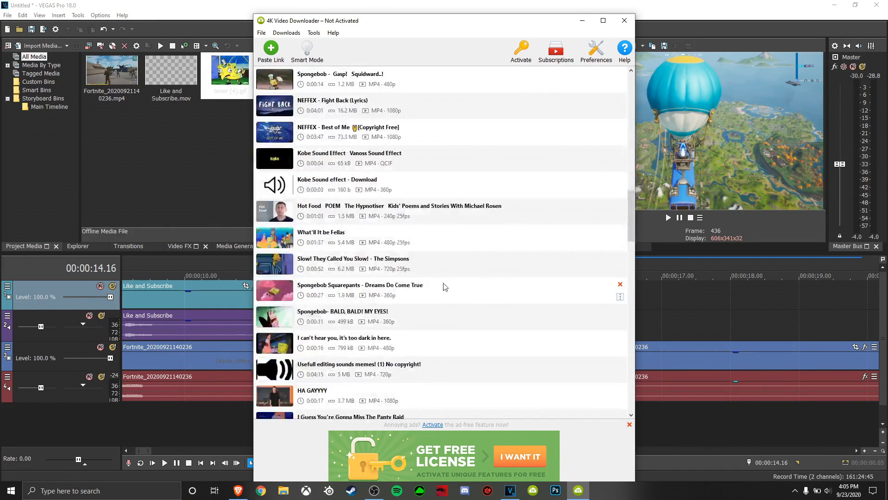
{"action": "scroll", "coordinate": [466, 290], "scroll_direction": "up", "scroll_amount": 10}
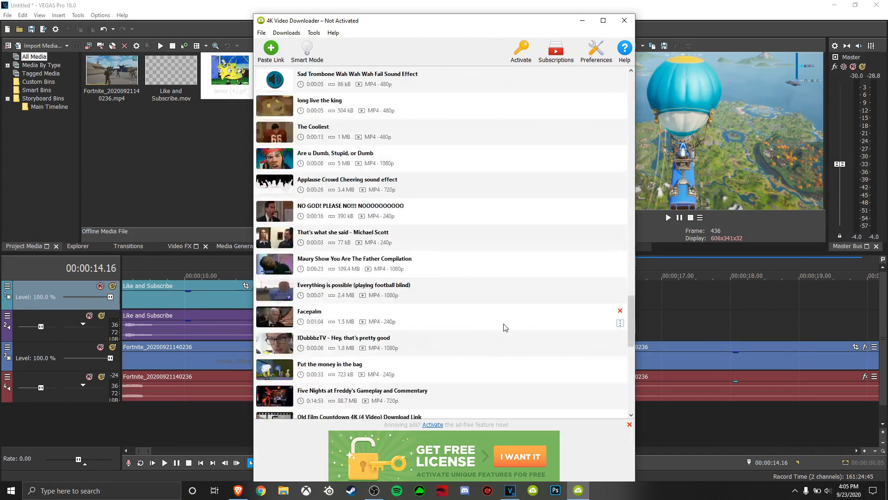
{"action": "scroll", "coordinate": [485, 208], "scroll_direction": "up", "scroll_amount": 8}
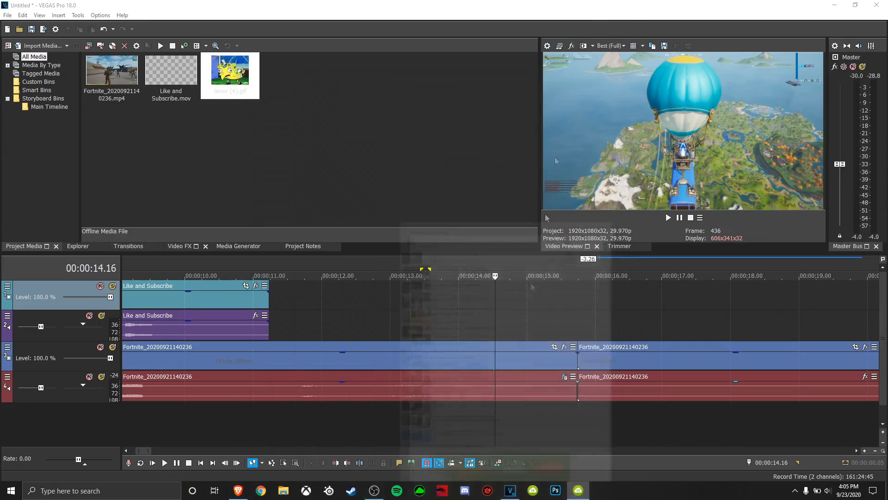
{"action": "left_click", "coordinate": [583, 21]}
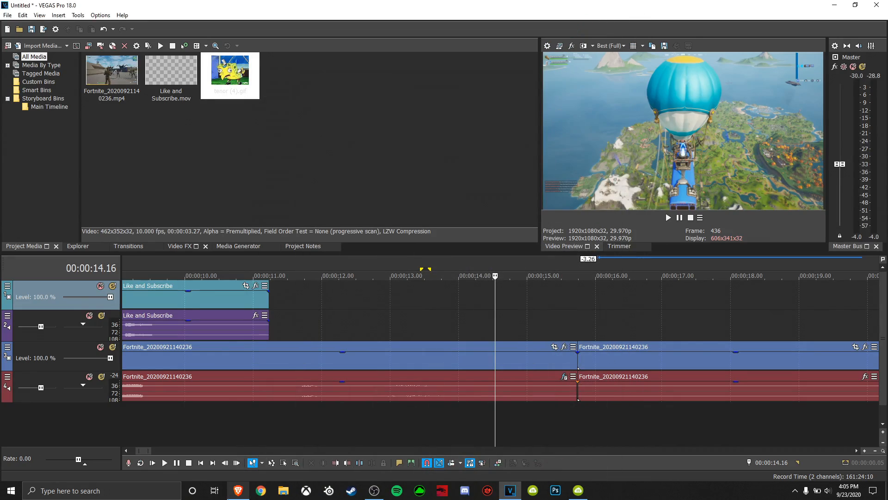
Switch to the Brave browser and search YouTube for "spongebob time cards".
{"action": "left_click", "coordinate": [245, 494]}
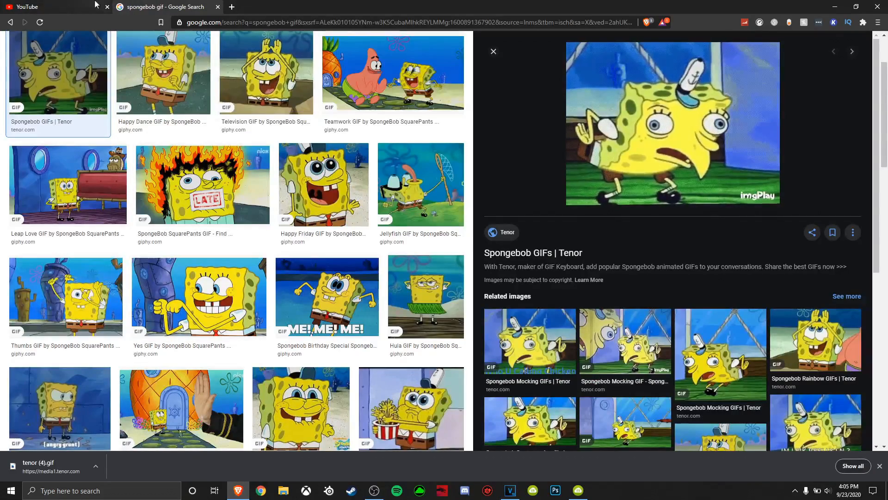
{"action": "left_click", "coordinate": [77, 6]}
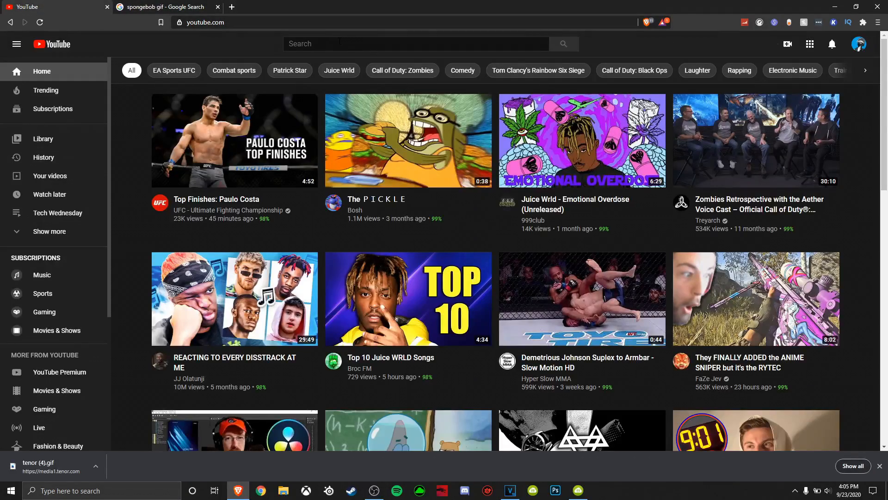
{"action": "left_click", "coordinate": [340, 41]}
{"action": "type", "text": "spongboeb"}
{"action": "key", "text": "BackSpace"}
{"action": "key", "text": "BackSpace"}
{"action": "type", "text": "b t"}
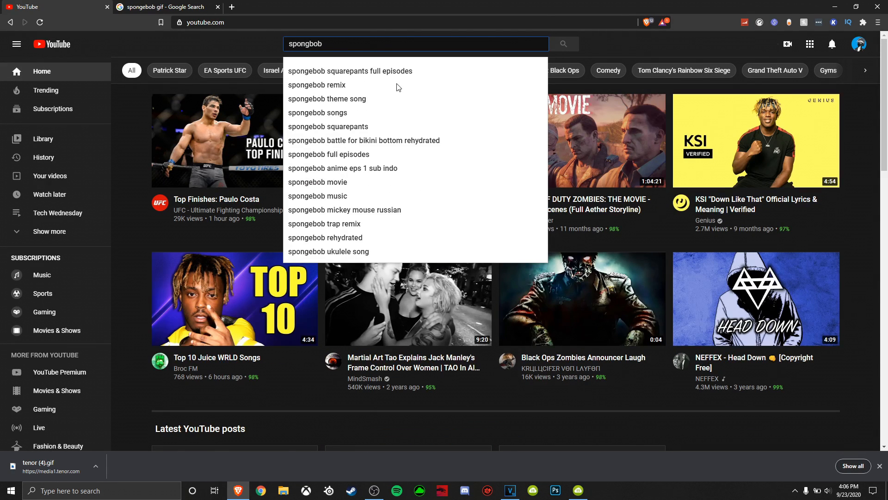
{"action": "type", "text": "ime"}
{"action": "key", "text": "Down"}
{"action": "key", "text": "Return"}
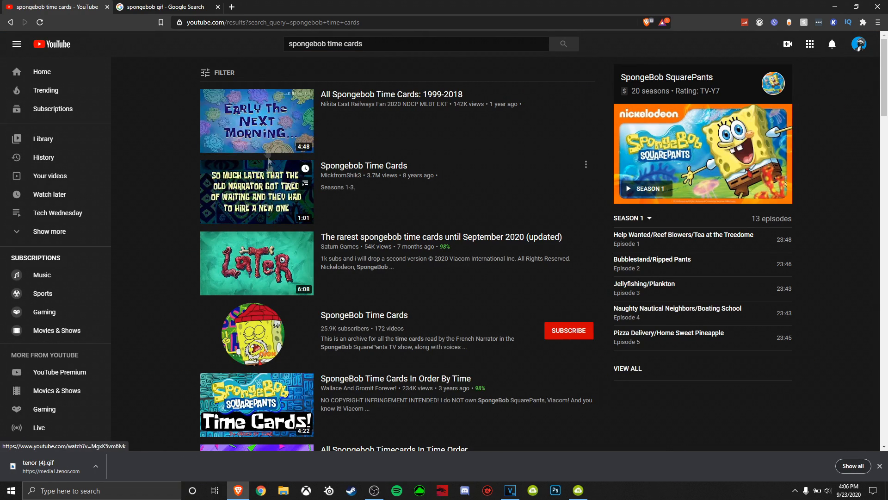
Open the video "All Spongebob Time Cards: 1999-2018" and copy its web address.
{"action": "left_click", "coordinate": [272, 121]}
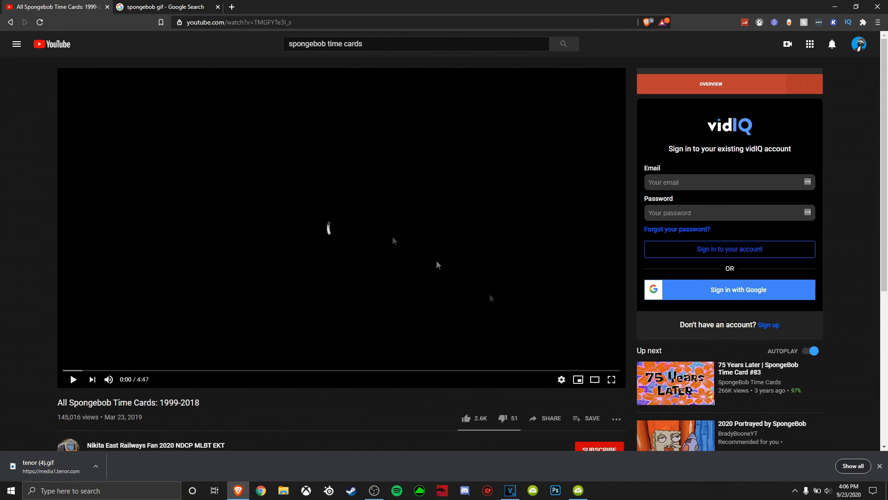
{"action": "scroll", "coordinate": [154, 276], "scroll_direction": "down", "scroll_amount": 3}
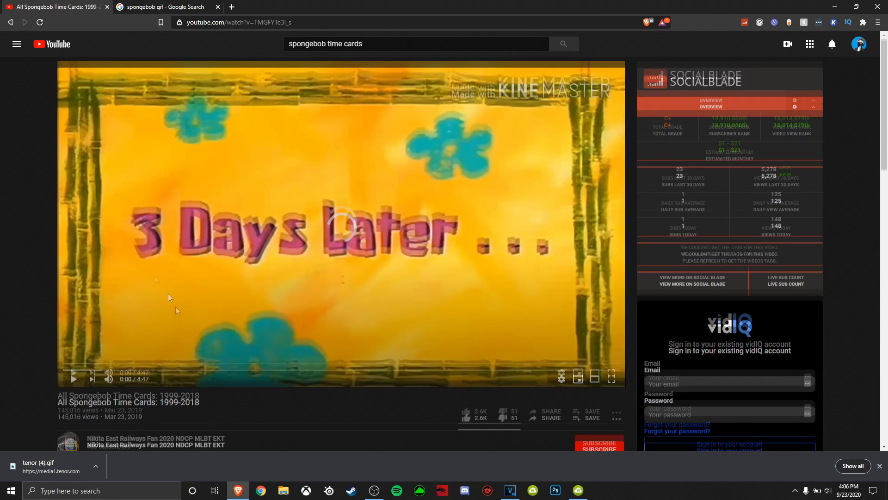
{"action": "scroll", "coordinate": [361, 387], "scroll_direction": "up", "scroll_amount": 3}
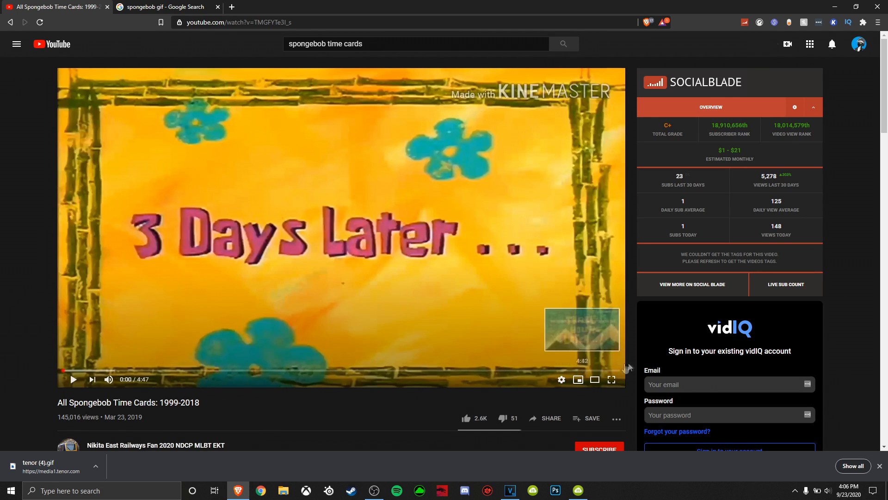
{"action": "left_click", "coordinate": [274, 23]}
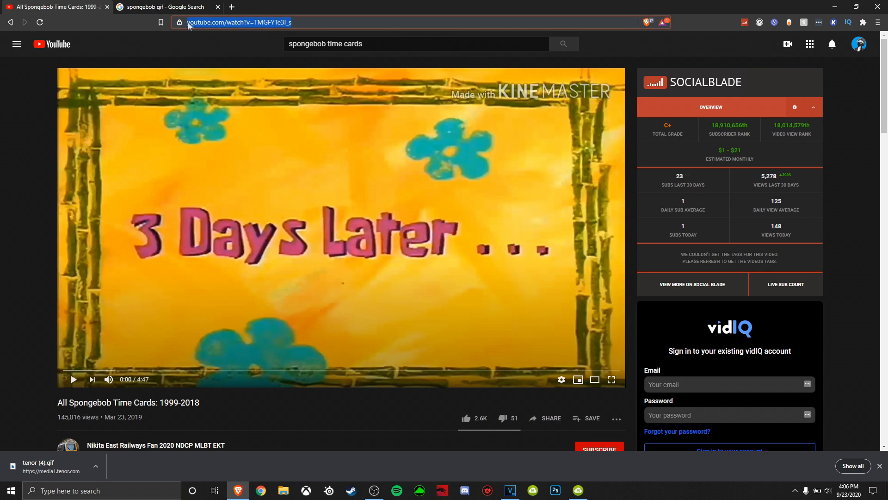
{"action": "right_click", "coordinate": [269, 30]}
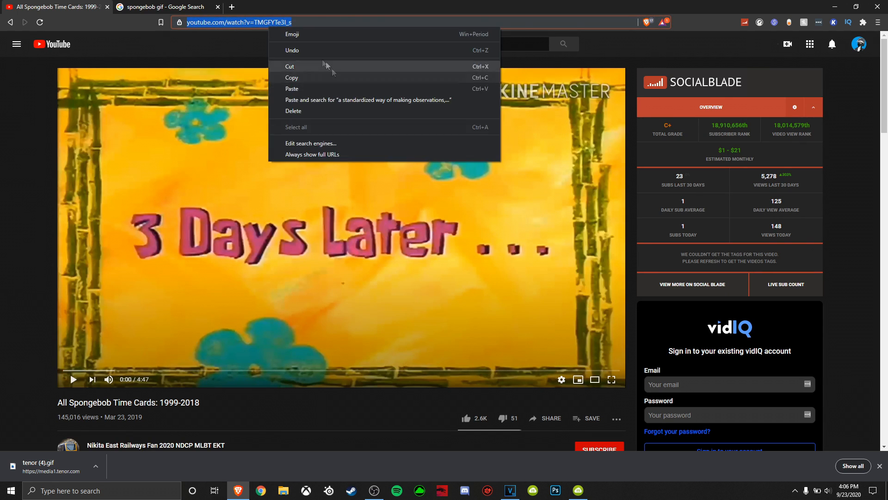
{"action": "left_click", "coordinate": [280, 73]}
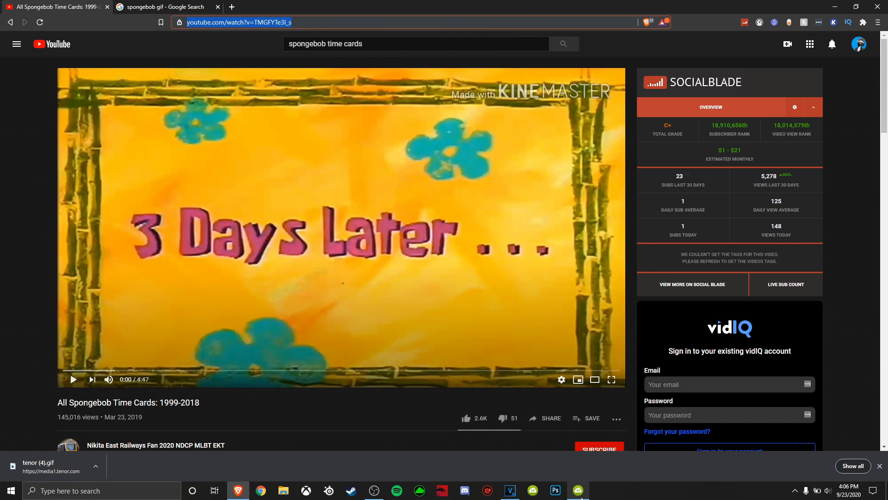
Switch to 4K Video Downloader, paste the copied video link and download the clip as a 720p MP4.
{"action": "left_click", "coordinate": [578, 490]}
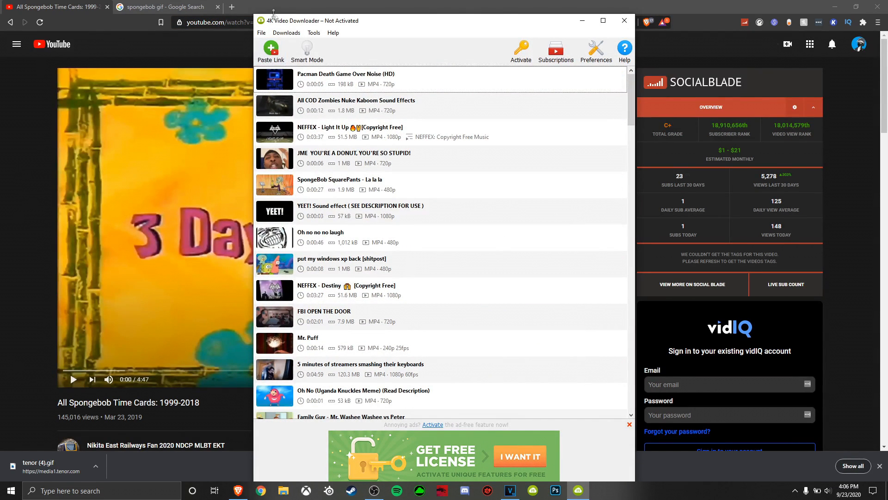
{"action": "left_click", "coordinate": [272, 52]}
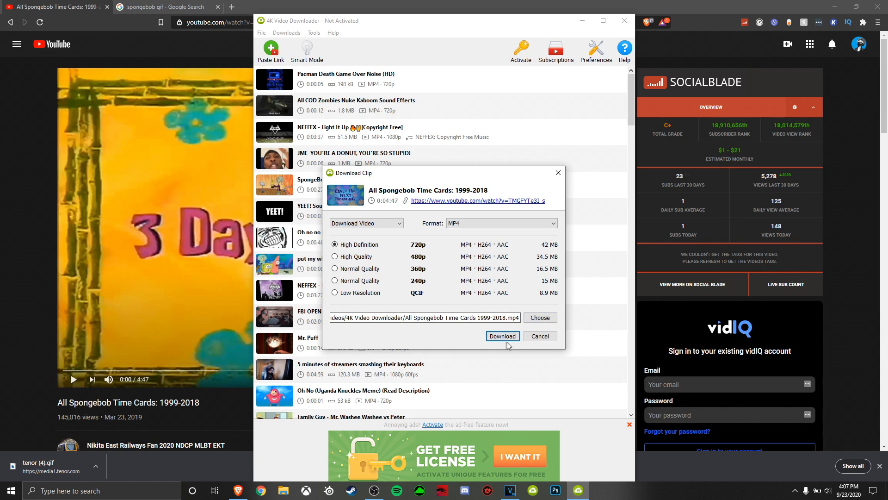
{"action": "left_click", "coordinate": [502, 336]}
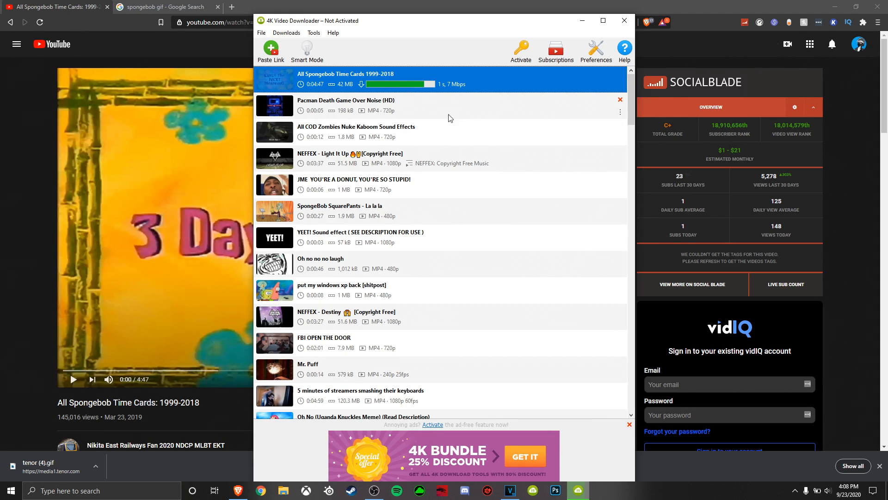
Close the advertisement banner, review the downloaded clips in the maximized window, and restore the window size.
{"action": "scroll", "coordinate": [342, 168], "scroll_direction": "down", "scroll_amount": 4}
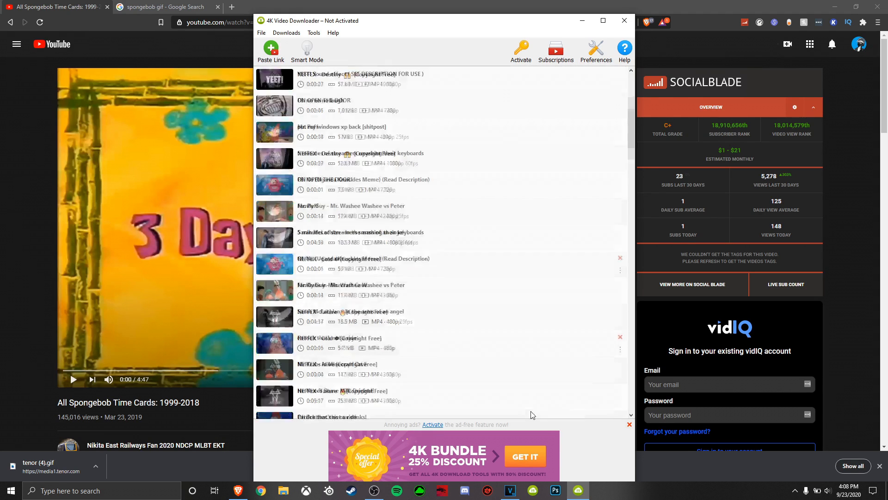
{"action": "left_click", "coordinate": [629, 424]}
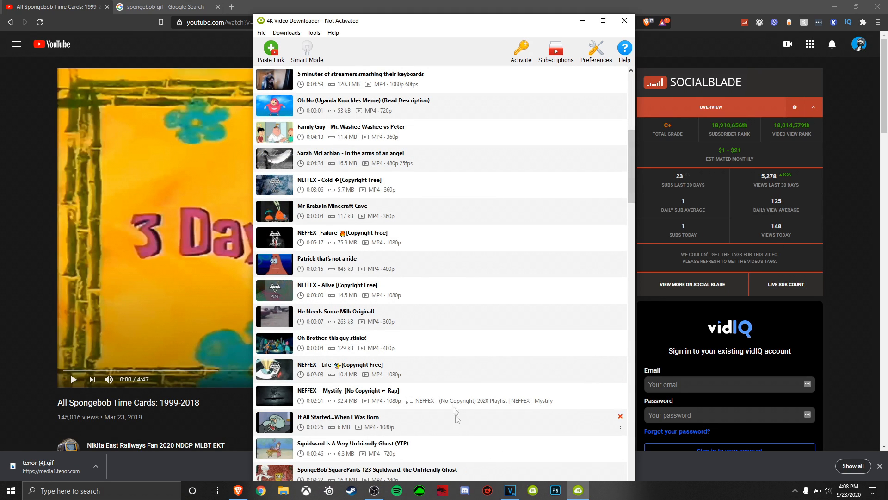
{"action": "scroll", "coordinate": [436, 341], "scroll_direction": "down", "scroll_amount": 5}
{"action": "scroll", "coordinate": [442, 325], "scroll_direction": "up", "scroll_amount": 9}
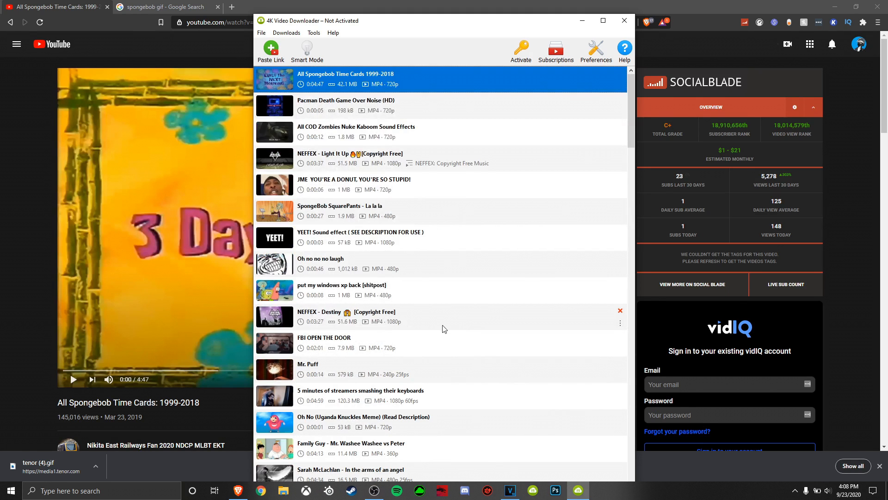
{"action": "left_click", "coordinate": [603, 20]}
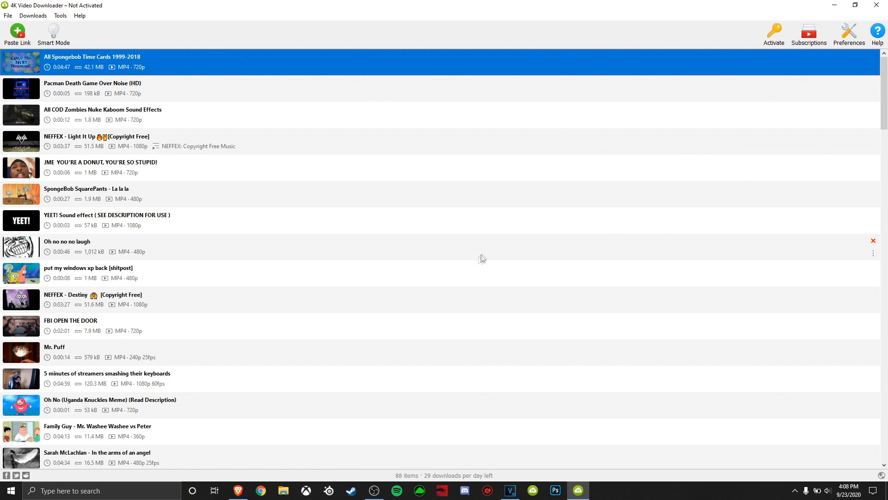
{"action": "left_click", "coordinate": [854, 5]}
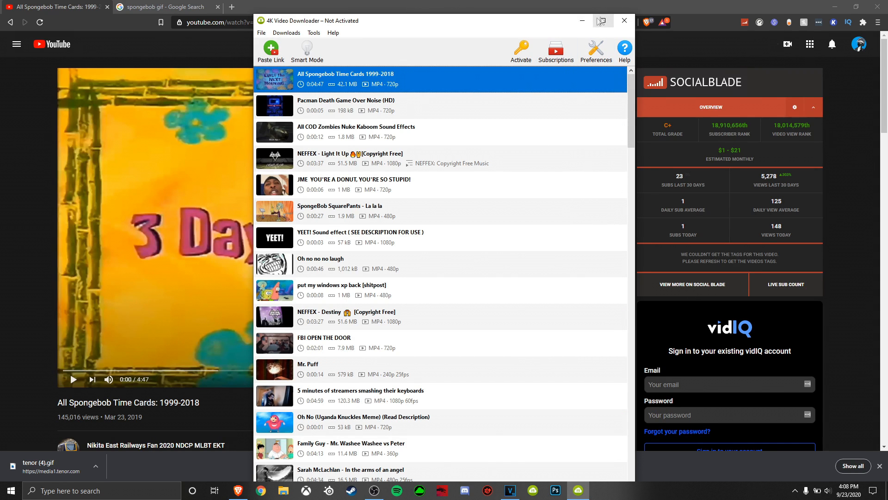
Minimize the downloader, switch to VEGAS Pro and briefly play the timeline from 00:00:14.16.
{"action": "left_click", "coordinate": [583, 21]}
{"action": "left_click", "coordinate": [510, 490]}
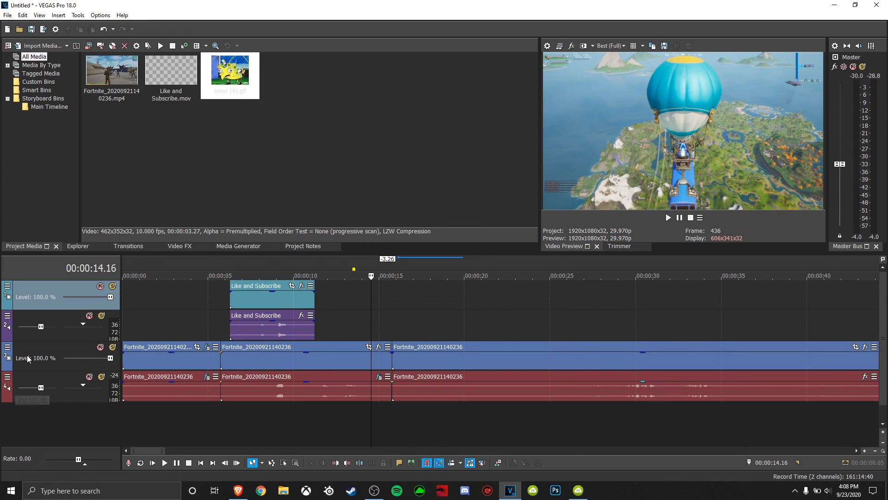
{"action": "mouse_move", "coordinate": [110, 358]}
{"action": "left_mouse_down"}
{"action": "mouse_move", "coordinate": [26, 374]}
{"action": "mouse_move", "coordinate": [110, 358]}
{"action": "left_mouse_up"}
{"action": "mouse_move", "coordinate": [42, 393]}
{"action": "left_mouse_down"}
{"action": "mouse_move", "coordinate": [72, 390]}
{"action": "mouse_move", "coordinate": [8, 393]}
{"action": "mouse_move", "coordinate": [40, 388]}
{"action": "left_mouse_up"}
{"action": "scroll", "coordinate": [33, 392], "scroll_direction": "up", "scroll_amount": 3}
{"action": "key", "text": "space"}
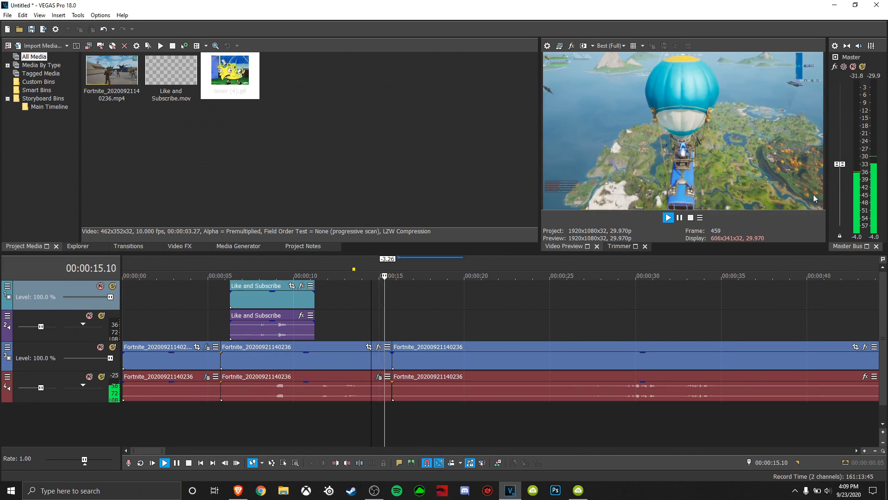
{"action": "key", "text": "space"}
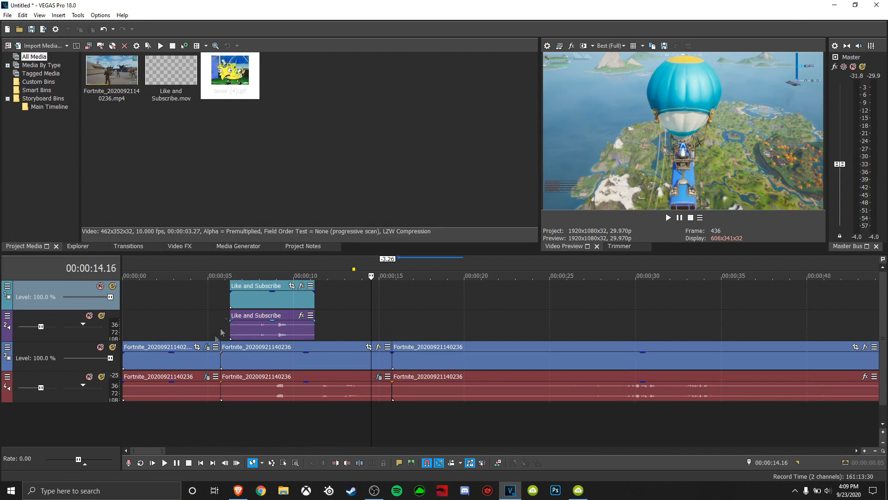
Place the timeline cursor at 00:00:12.18 and play the Fortnite clip from there.
{"action": "mouse_move", "coordinate": [82, 385]}
{"action": "left_mouse_down"}
{"action": "mouse_move", "coordinate": [102, 392]}
{"action": "mouse_move", "coordinate": [83, 385]}
{"action": "left_mouse_up"}
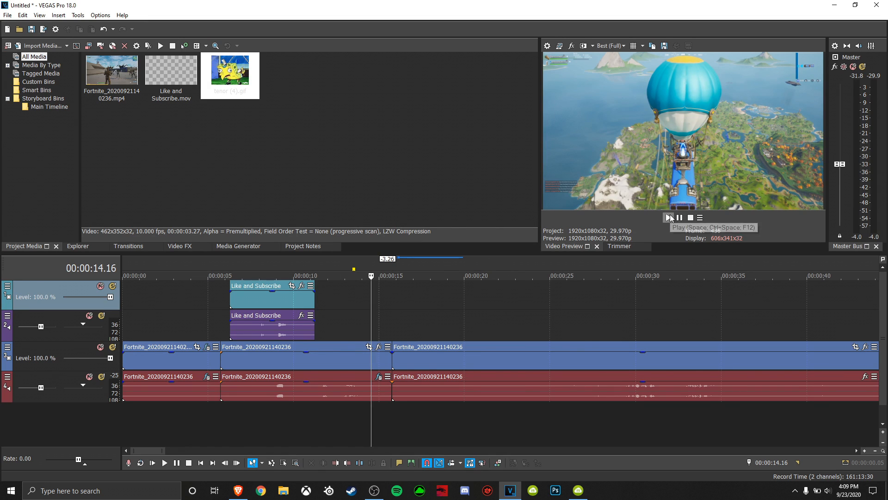
{"action": "scroll", "coordinate": [361, 318], "scroll_direction": "up", "scroll_amount": 10}
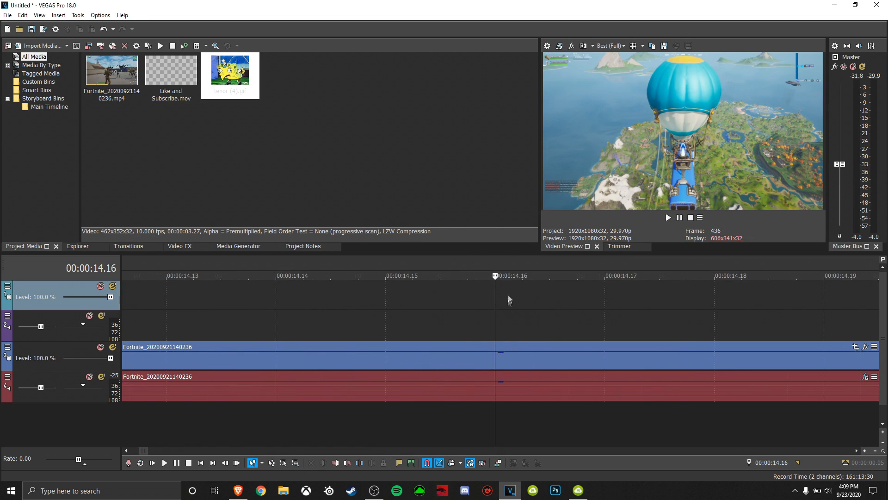
{"action": "scroll", "coordinate": [480, 302], "scroll_direction": "down", "scroll_amount": 10}
{"action": "scroll", "coordinate": [483, 267], "scroll_direction": "down", "scroll_amount": 4}
{"action": "scroll", "coordinate": [402, 305], "scroll_direction": "up", "scroll_amount": 5}
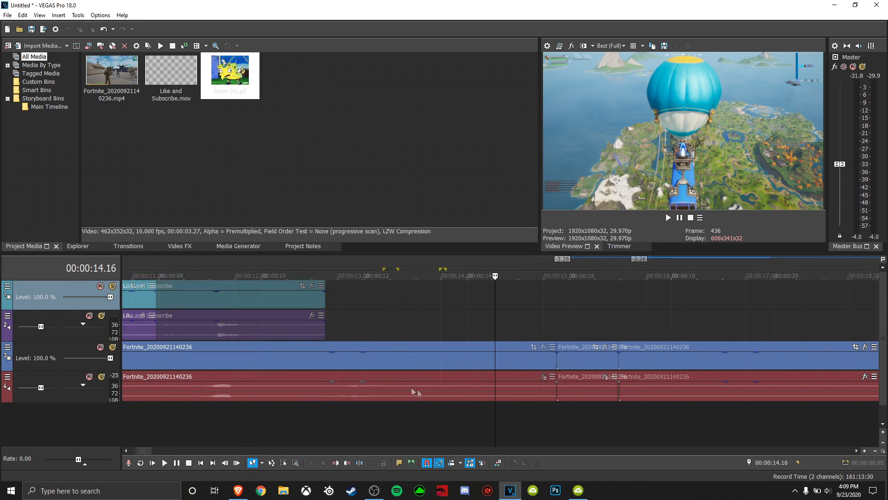
{"action": "left_click_drag", "start_coordinate": [454, 433], "coordinate": [437, 432]}
{"action": "left_click", "coordinate": [406, 428]}
{"action": "left_click", "coordinate": [379, 420]}
{"action": "left_click_drag", "start_coordinate": [310, 405], "coordinate": [327, 409]}
{"action": "left_click", "coordinate": [297, 418]}
{"action": "key", "text": "space"}
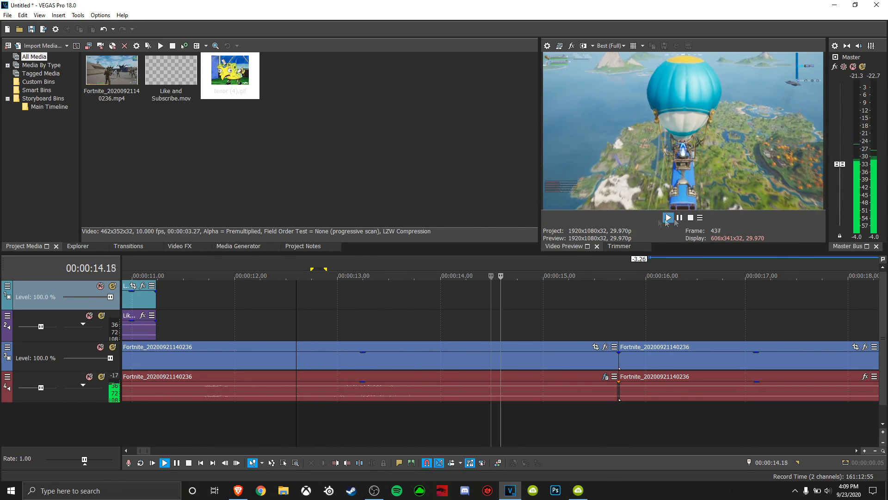
{"action": "key", "text": "space"}
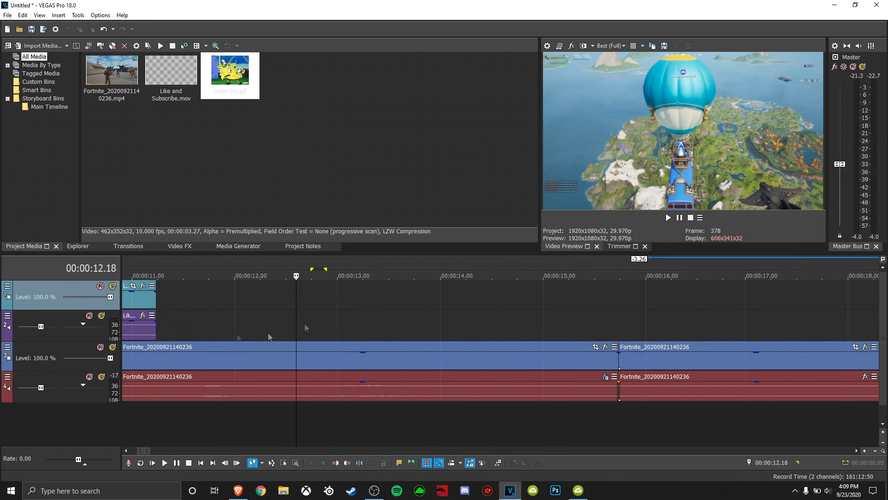
Replay the Fortnite clip from 00:00:12.18 and put the timeline cursor at 00:00:14.16.
{"action": "key", "text": "space"}
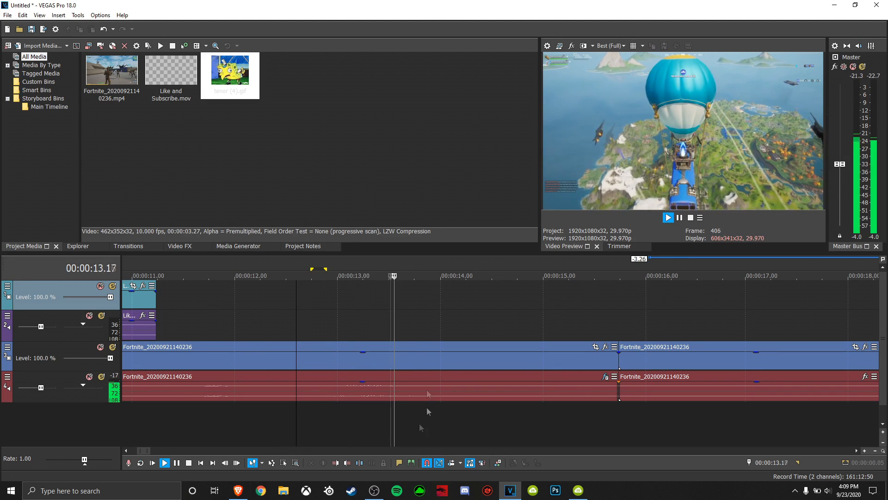
{"action": "left_click", "coordinate": [496, 430]}
{"action": "key", "text": "space"}
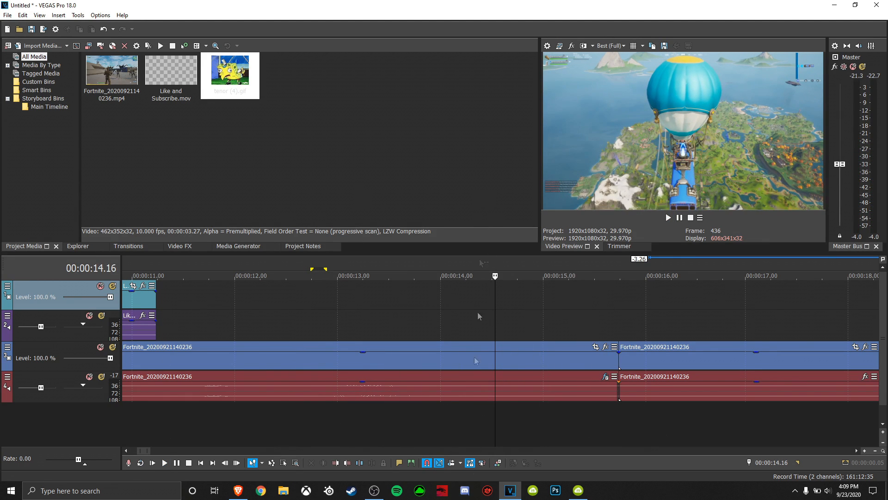
{"action": "scroll", "coordinate": [319, 338], "scroll_direction": "down", "scroll_amount": 10}
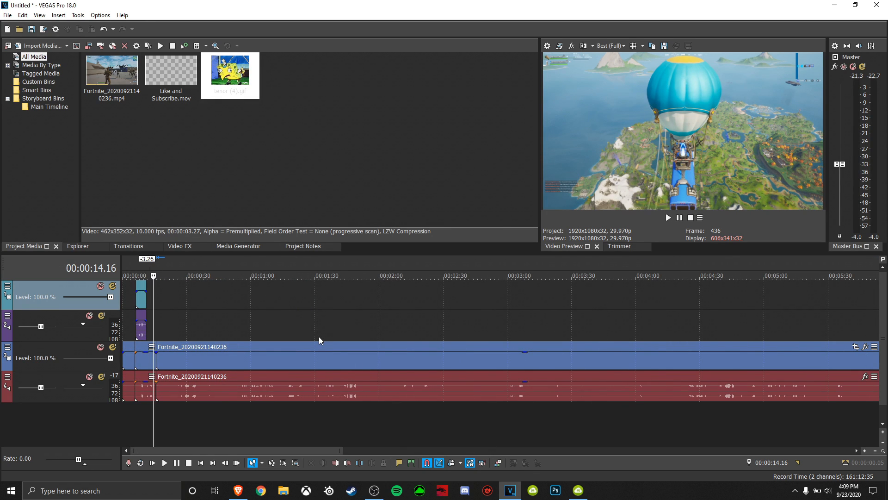
{"action": "scroll", "coordinate": [593, 351], "scroll_direction": "down", "scroll_amount": 2}
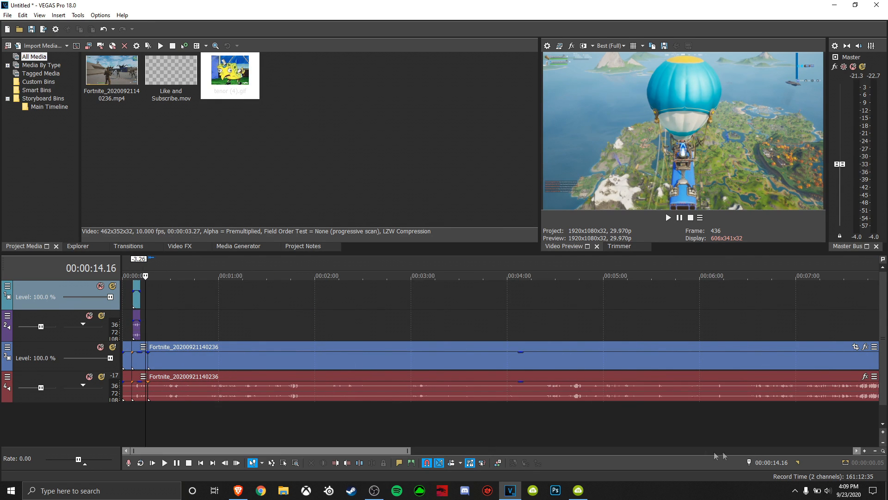
Place the timeline cursor at 00:12:56.17 in the Fortnite clip and move it back to 00:00:11.07.
{"action": "left_click_drag", "start_coordinate": [723, 434], "coordinate": [728, 433]}
{"action": "scroll", "coordinate": [749, 423], "scroll_direction": "down", "scroll_amount": 5}
{"action": "left_click_drag", "start_coordinate": [512, 433], "coordinate": [516, 434]}
{"action": "left_click", "coordinate": [596, 434]}
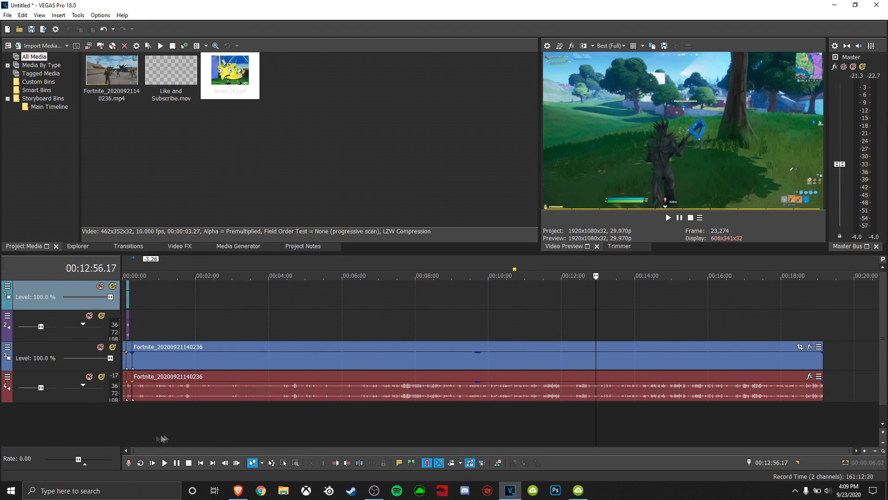
{"action": "left_click", "coordinate": [131, 425]}
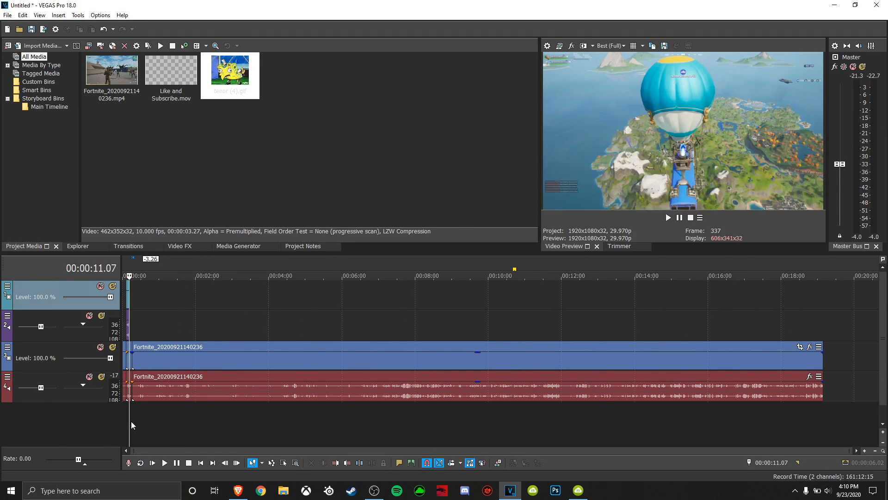
Place the timeline cursor at 00:01:20.11 and inspect the Fortnite clip around that point.
{"action": "left_click", "coordinate": [171, 411]}
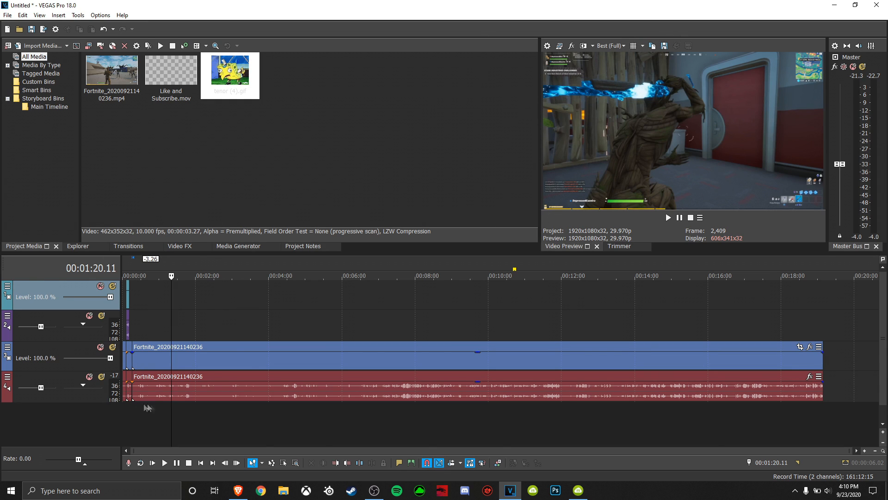
{"action": "scroll", "coordinate": [690, 397], "scroll_direction": "up", "scroll_amount": 6}
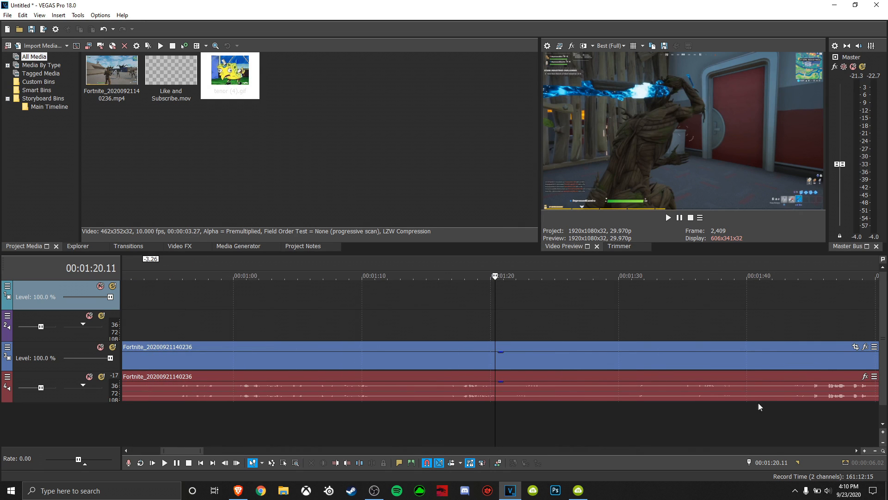
{"action": "scroll", "coordinate": [325, 336], "scroll_direction": "up", "scroll_amount": 10}
{"action": "scroll", "coordinate": [327, 342], "scroll_direction": "down", "scroll_amount": 12}
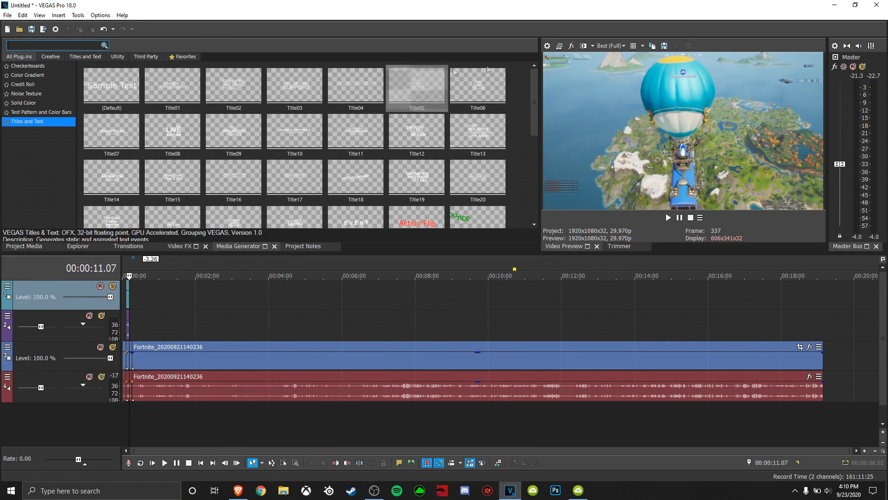
Browse the Titles and Text presets, add the default one to the top track near 00:06:30, and select its text.
{"action": "scroll", "coordinate": [212, 172], "scroll_direction": "down", "scroll_amount": 10}
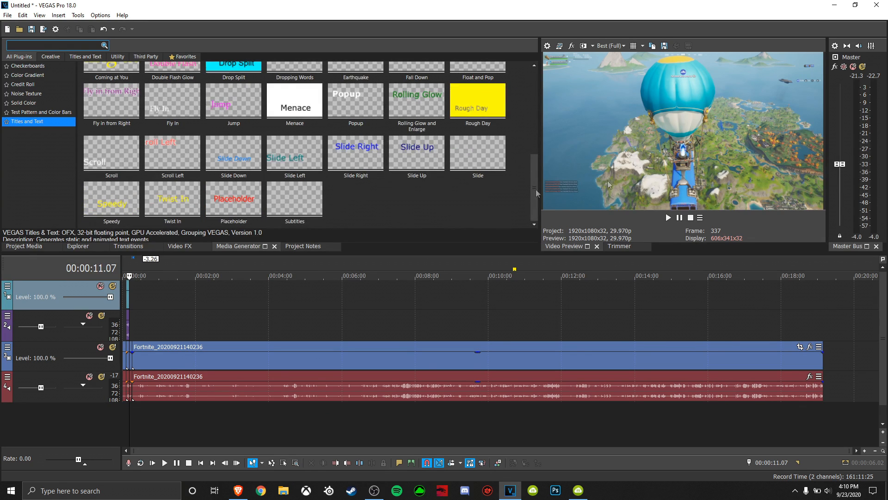
{"action": "scroll", "coordinate": [223, 159], "scroll_direction": "up", "scroll_amount": 10}
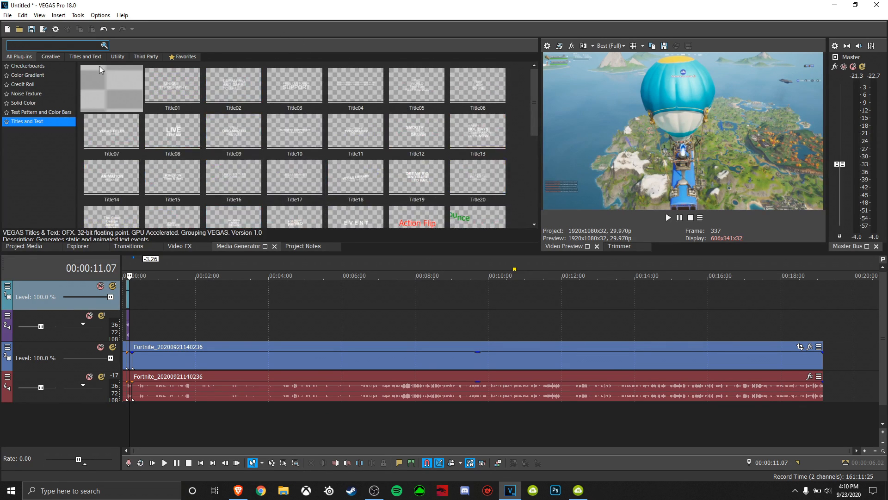
{"action": "scroll", "coordinate": [418, 185], "scroll_direction": "down", "scroll_amount": 10}
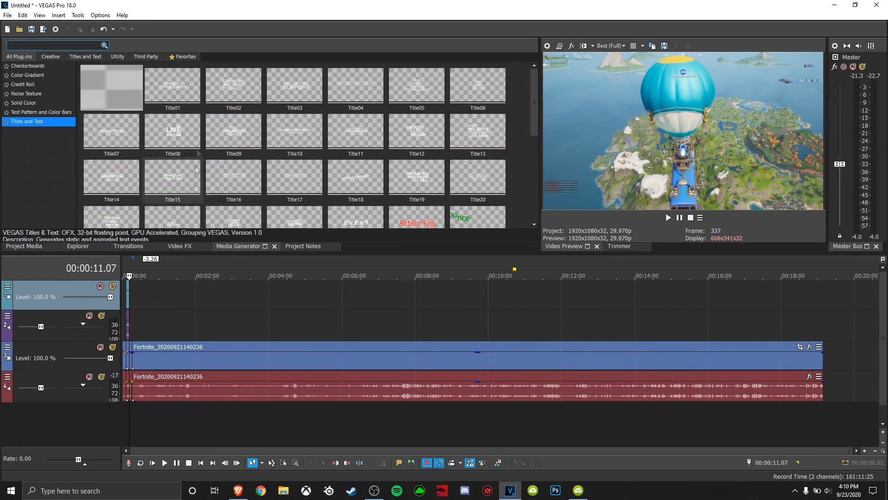
{"action": "scroll", "coordinate": [280, 102], "scroll_direction": "up", "scroll_amount": 10}
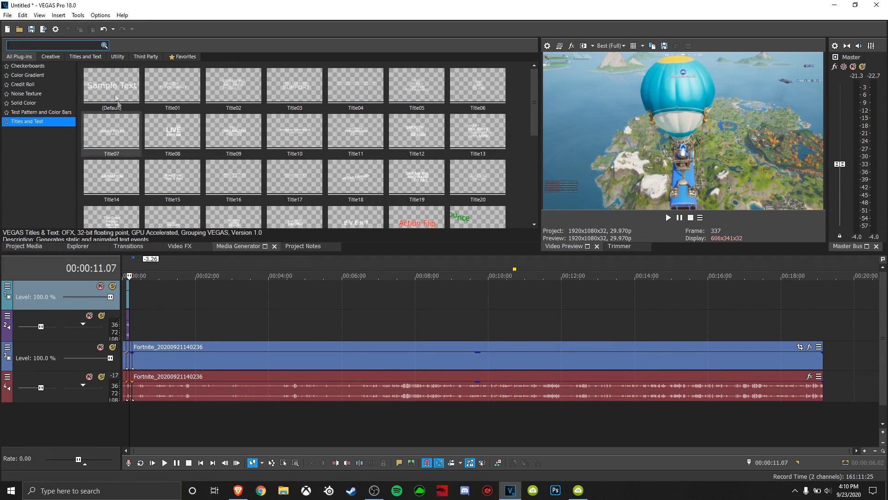
{"action": "left_click_drag", "start_coordinate": [129, 80], "coordinate": [366, 294]}
{"action": "key", "text": "ctrl+a"}
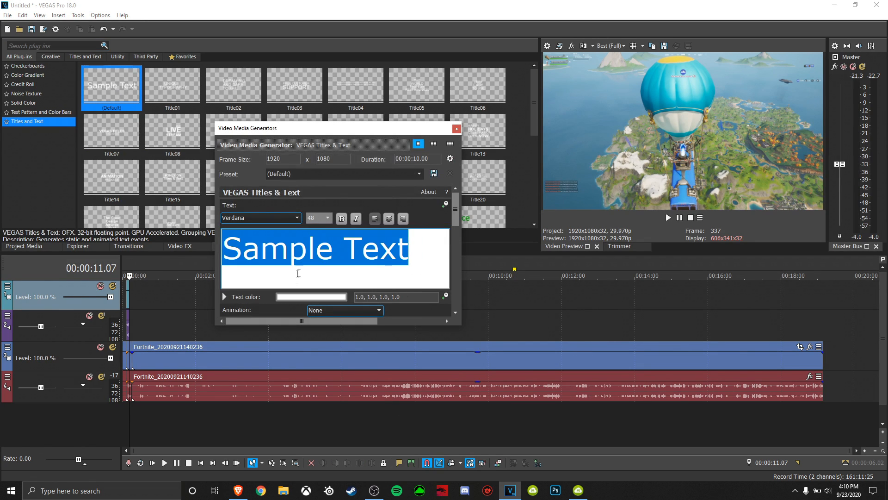
Move the timeline cursor to 00:06:57.26 and close the title's Video Media Generators window.
{"action": "left_click", "coordinate": [381, 416]}
{"action": "left_click", "coordinate": [407, 419]}
{"action": "left_click", "coordinate": [376, 410]}
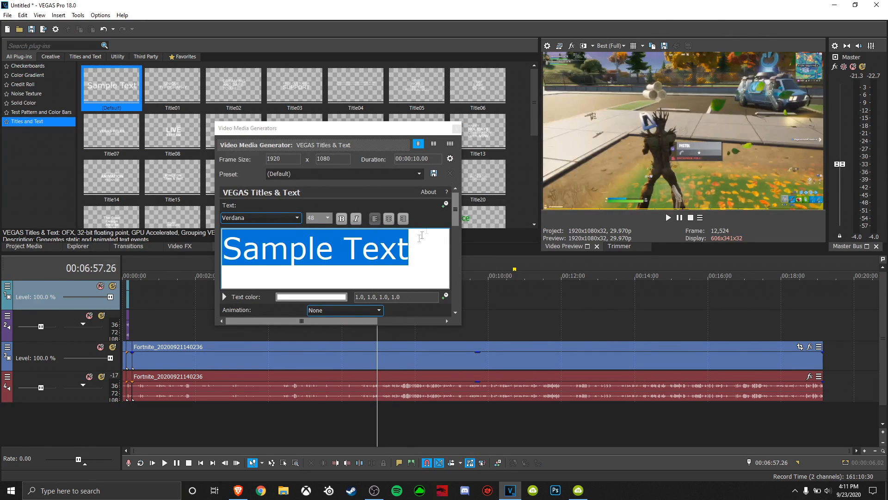
{"action": "left_click", "coordinate": [457, 128]}
Remove the range from 00:06:37.06 to 00:06:37.17 from the title event, splitting it into two pieces.
{"action": "scroll", "coordinate": [447, 357], "scroll_direction": "up", "scroll_amount": 10}
{"action": "left_click", "coordinate": [365, 394]}
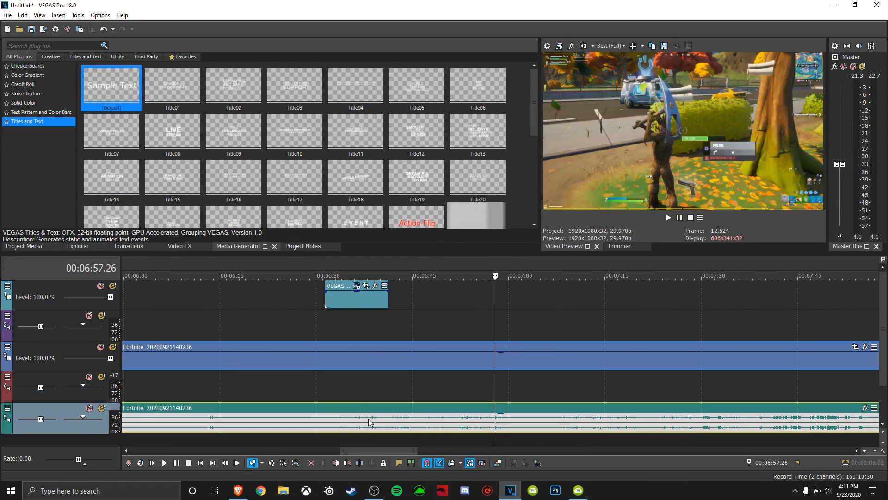
{"action": "left_click", "coordinate": [364, 398]}
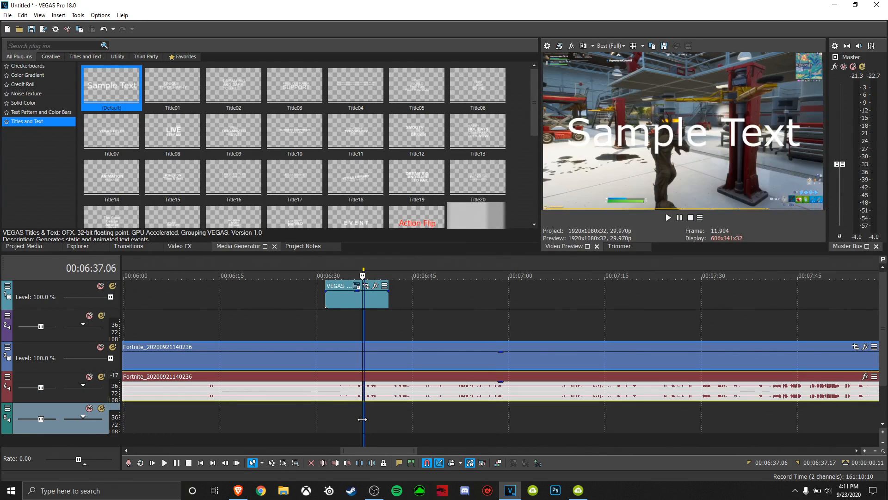
{"action": "left_click", "coordinate": [363, 300]}
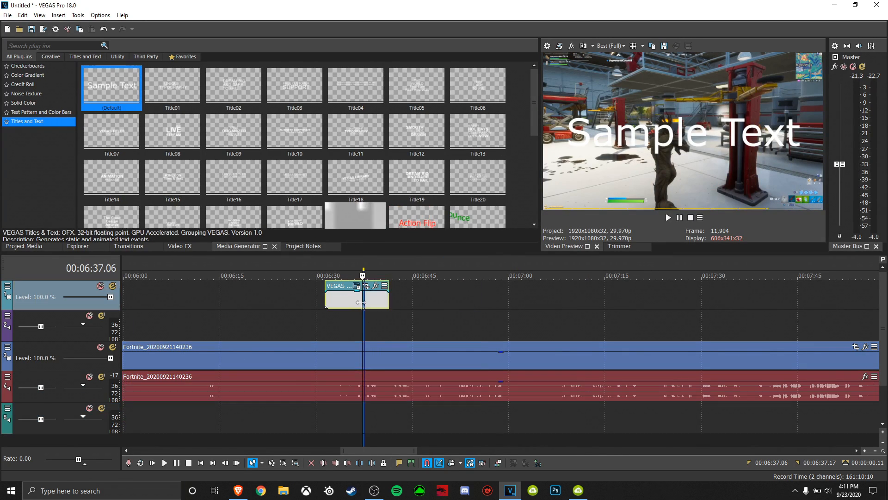
{"action": "right_click", "coordinate": [362, 300]}
{"action": "left_click", "coordinate": [403, 213]}
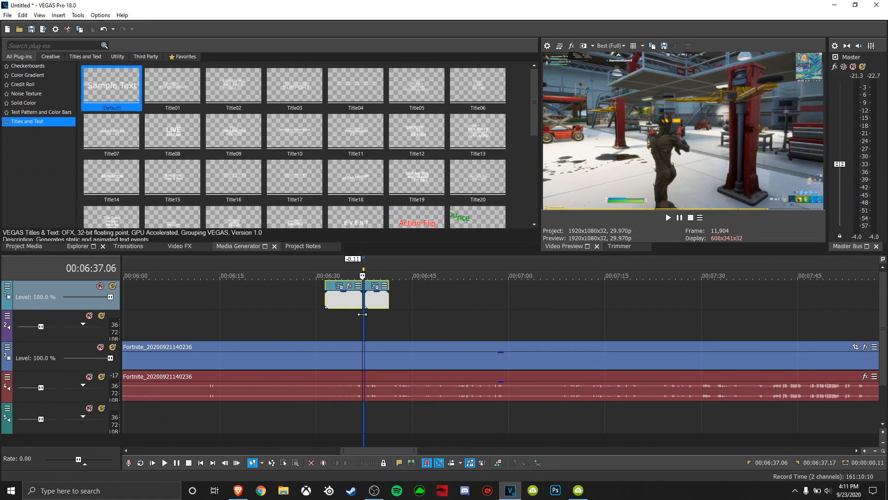
Put the timeline cursor at 00:06:30.24 and delete both pieces of the title event from the top track.
{"action": "right_click", "coordinate": [341, 298]}
{"action": "left_click", "coordinate": [359, 258]}
{"action": "left_click", "coordinate": [321, 444]}
{"action": "right_click", "coordinate": [375, 302]}
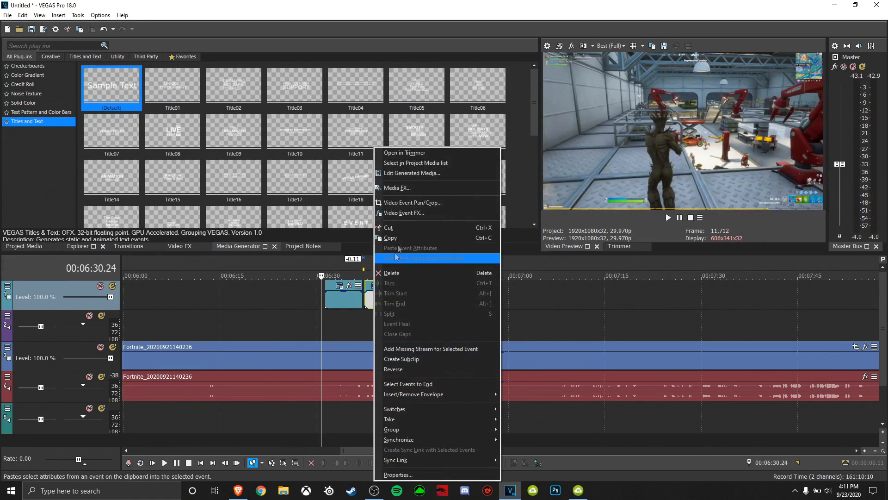
{"action": "left_click", "coordinate": [398, 273]}
{"action": "right_click", "coordinate": [345, 299]}
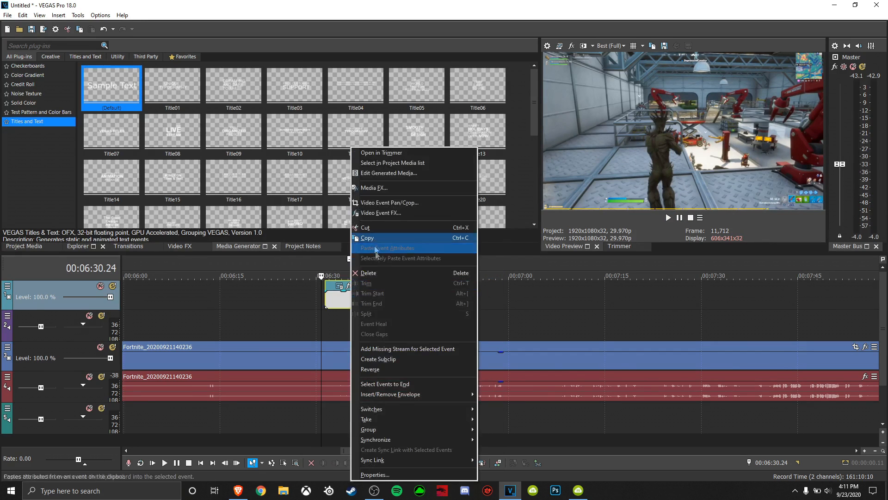
{"action": "left_click", "coordinate": [373, 274]}
Delete the empty fifth audio track below the Fortnite audio.
{"action": "scroll", "coordinate": [314, 352], "scroll_direction": "down", "scroll_amount": 10}
{"action": "right_click", "coordinate": [49, 407]}
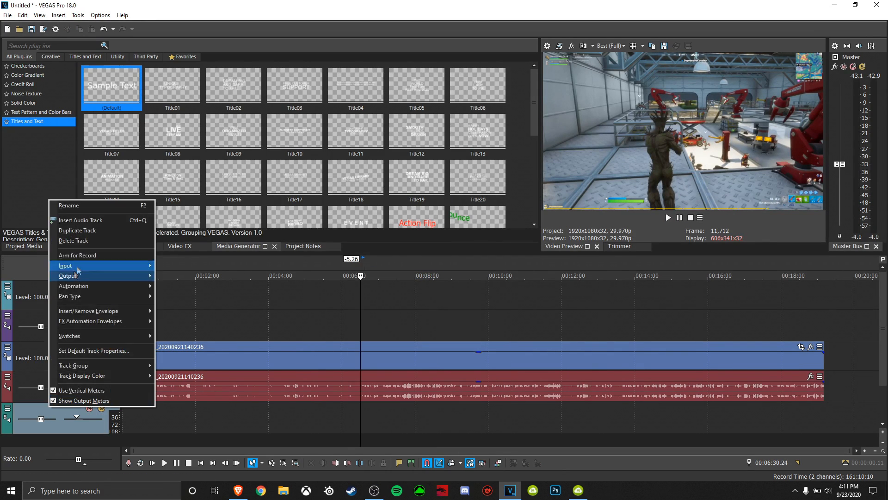
{"action": "left_click", "coordinate": [69, 278]}
Open the Render As dialog, turn the Render loop region only option on and switch it off again.
{"action": "left_click", "coordinate": [3, 14]}
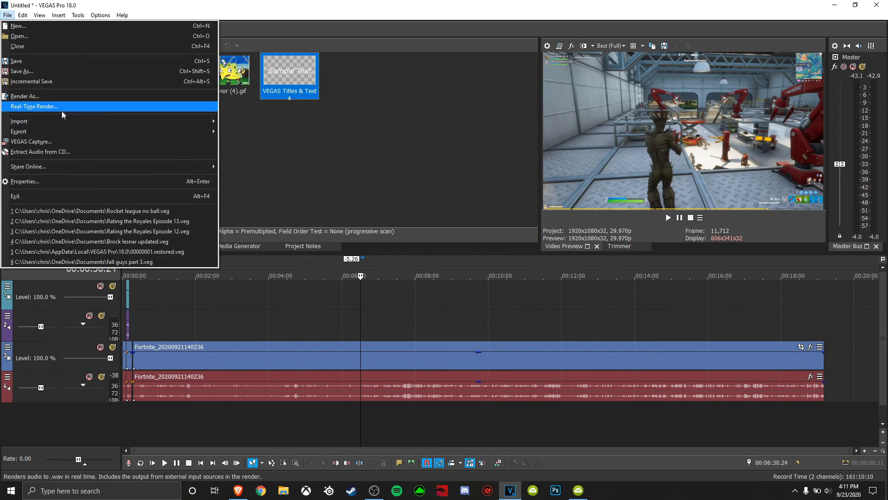
{"action": "left_click", "coordinate": [53, 92]}
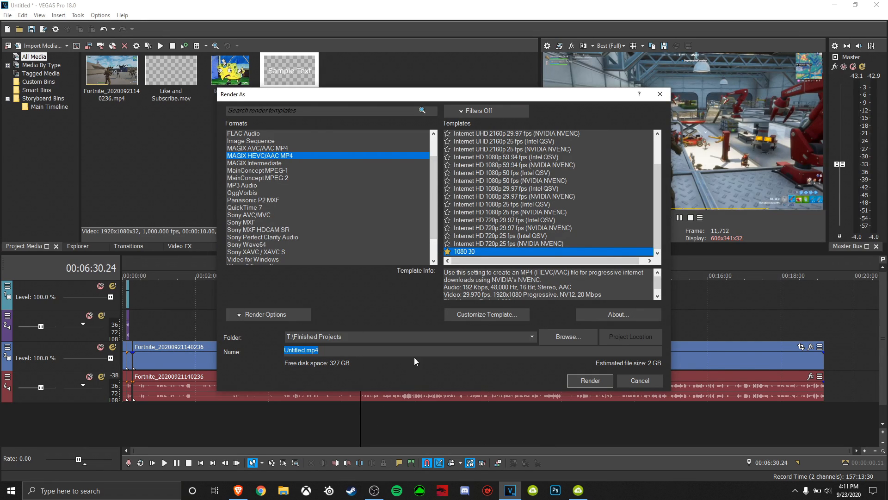
{"action": "left_click", "coordinate": [260, 319]}
{"action": "left_click", "coordinate": [230, 325]}
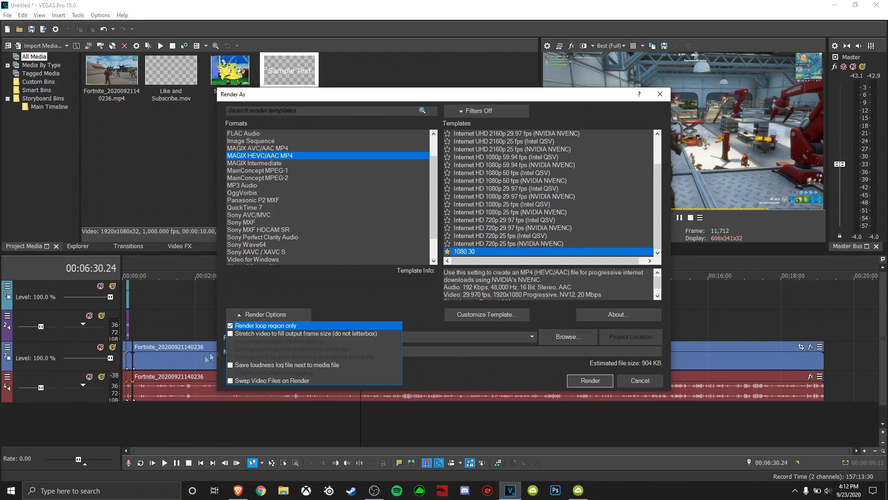
{"action": "left_click", "coordinate": [230, 326]}
{"action": "left_click", "coordinate": [387, 305]}
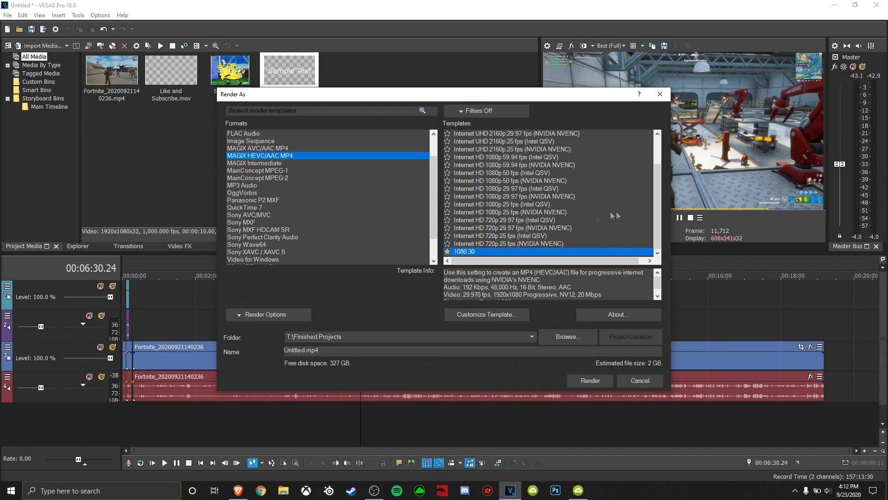
{"action": "left_click", "coordinate": [246, 164]}
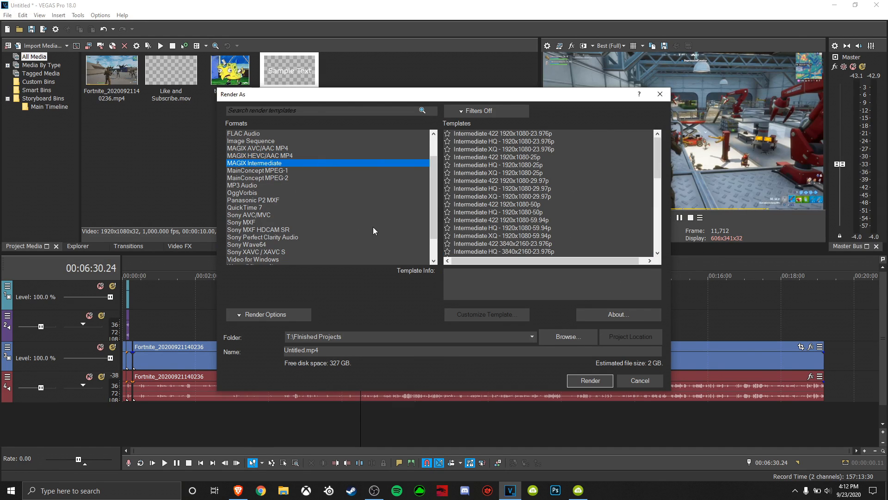
{"action": "scroll", "coordinate": [628, 157], "scroll_direction": "down", "scroll_amount": 10}
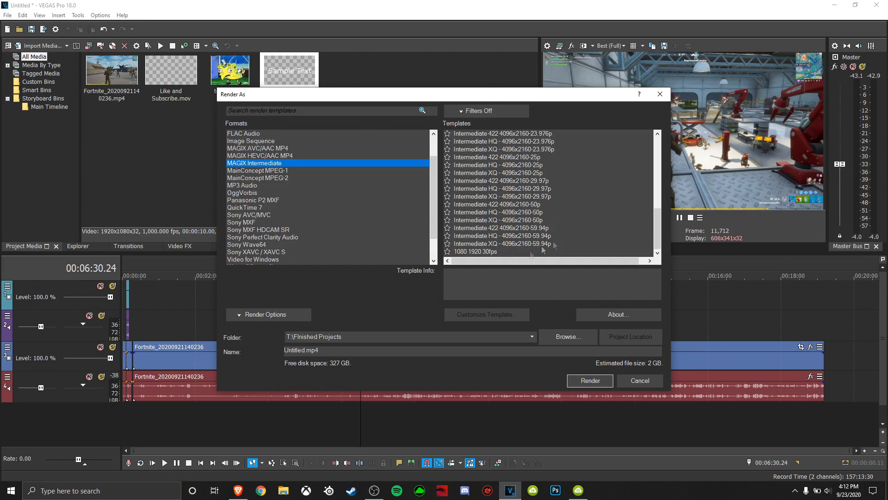
{"action": "left_click", "coordinate": [500, 253]}
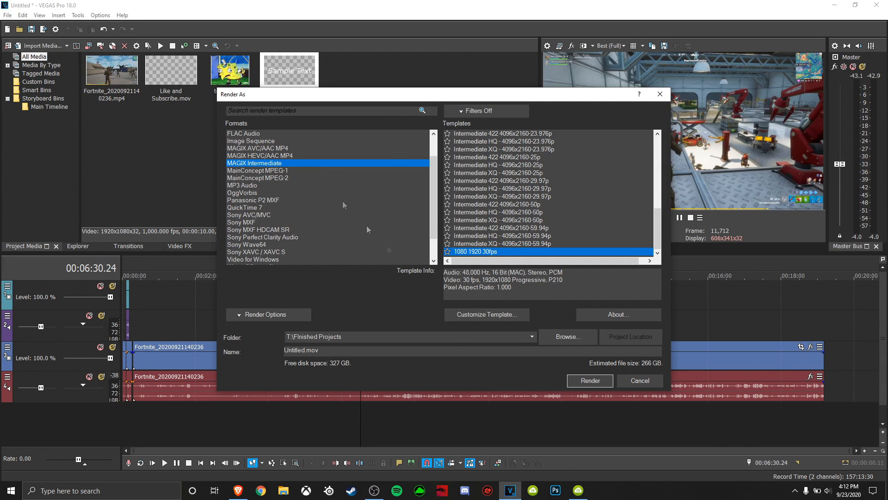
Set the render format to MAGIX HEVC/AAC MP4 and select the favourite 1080 30 template.
{"action": "left_click", "coordinate": [273, 157]}
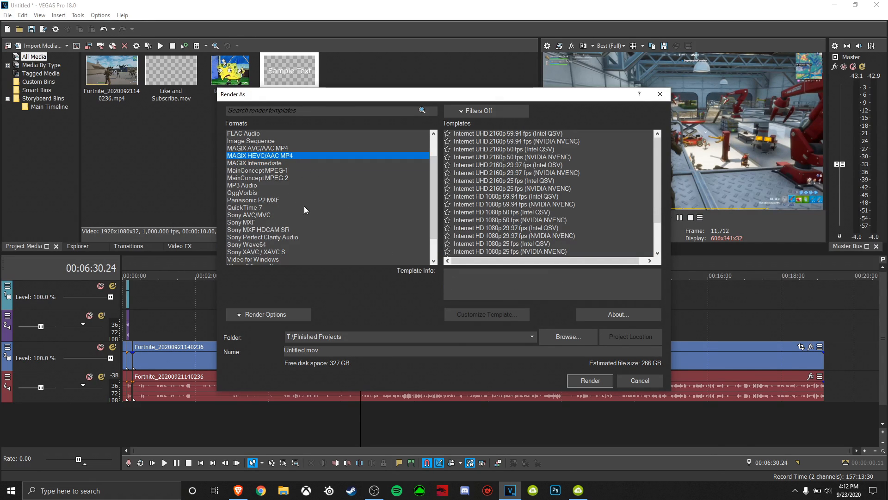
{"action": "left_click", "coordinate": [255, 149]}
{"action": "left_click", "coordinate": [254, 155]}
{"action": "scroll", "coordinate": [535, 206], "scroll_direction": "down", "scroll_amount": 2}
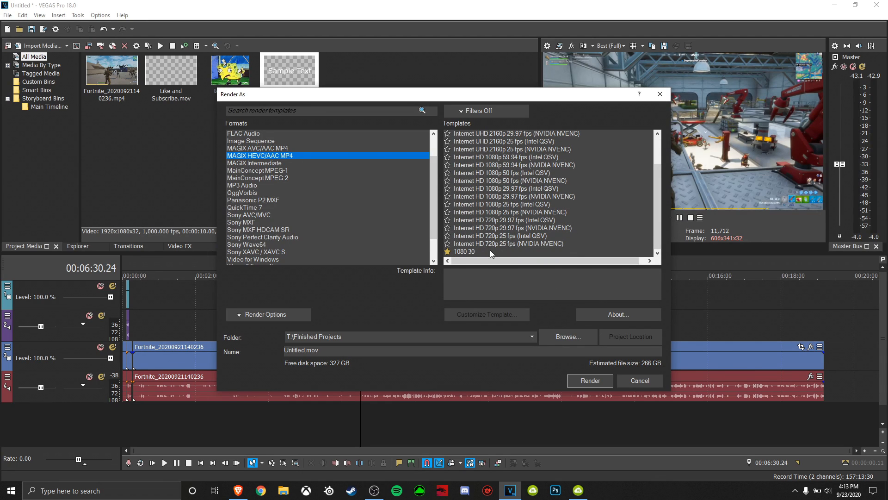
{"action": "left_click", "coordinate": [477, 251]}
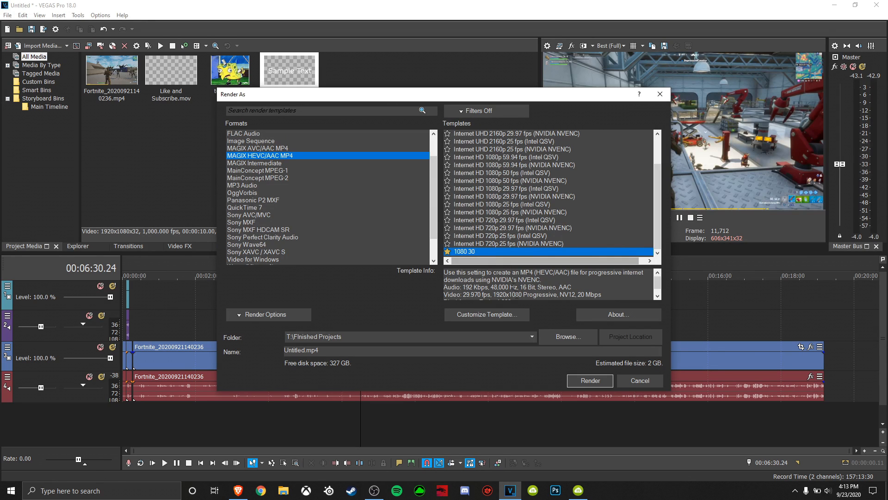
Open the custom settings of the 1080 30 template and choose the 29.970 (NTSC) frame rate.
{"action": "left_click", "coordinate": [508, 309]}
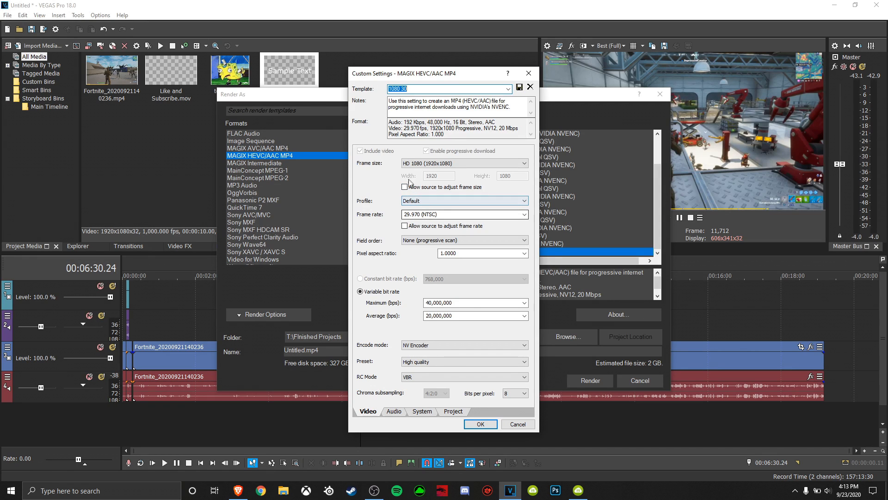
{"action": "left_click", "coordinate": [440, 217]}
{"action": "left_click", "coordinate": [450, 215]}
{"action": "left_click", "coordinate": [524, 214]}
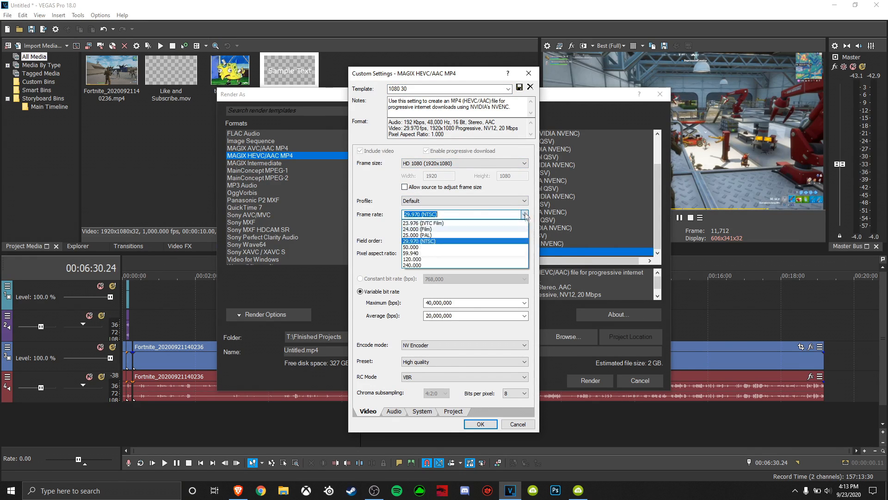
{"action": "left_click", "coordinate": [448, 242]}
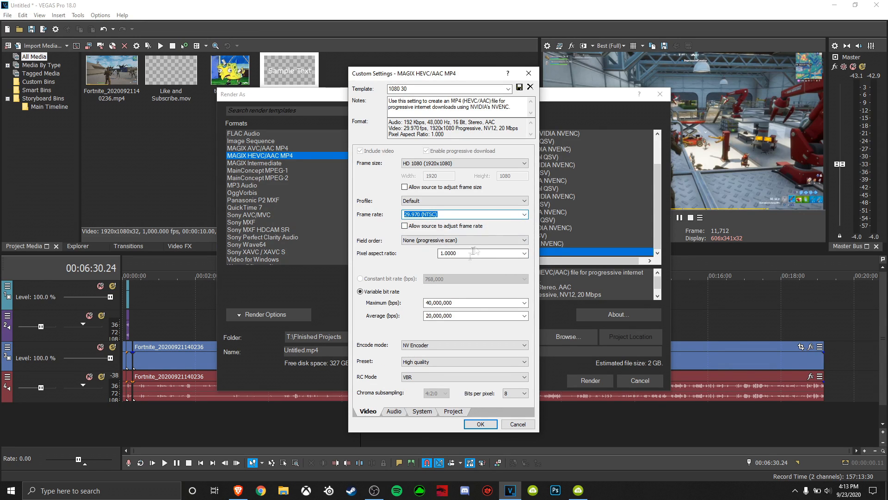
Review the pixel aspect ratio and encode mode choices in the custom render settings, keeping 1.0000 and NV Encoder.
{"action": "left_click", "coordinate": [524, 254]}
{"action": "left_click", "coordinate": [524, 253]}
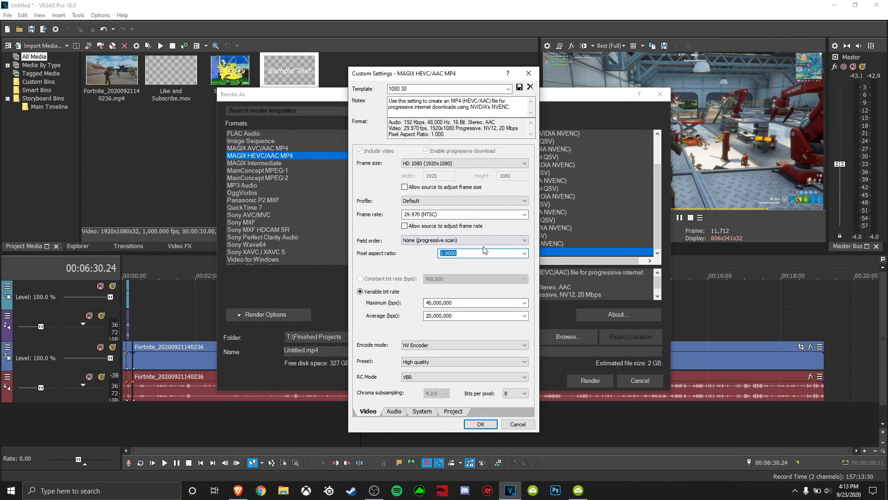
{"action": "scroll", "coordinate": [458, 303], "scroll_direction": "down", "scroll_amount": 1}
{"action": "left_click", "coordinate": [422, 290]}
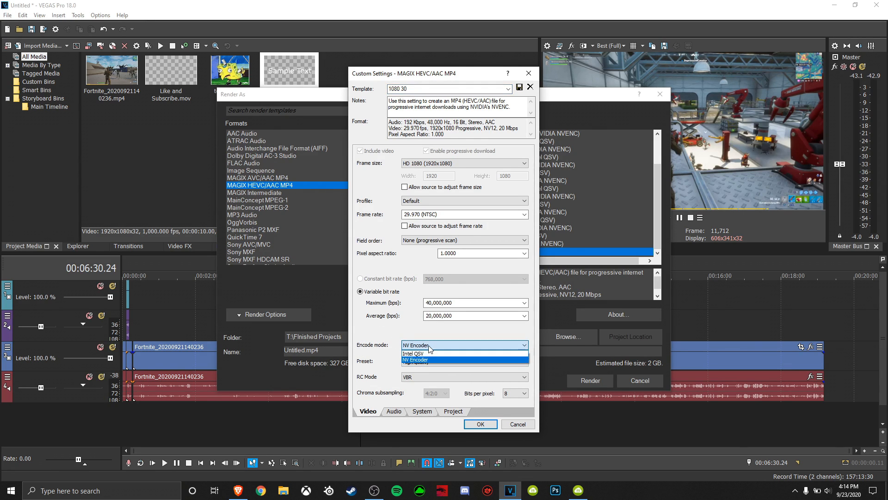
{"action": "left_click", "coordinate": [429, 347]}
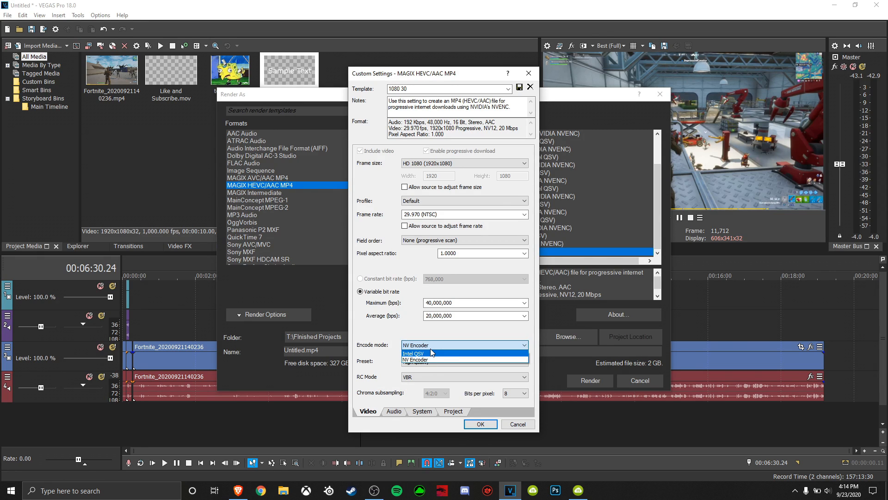
{"action": "left_click", "coordinate": [431, 347]}
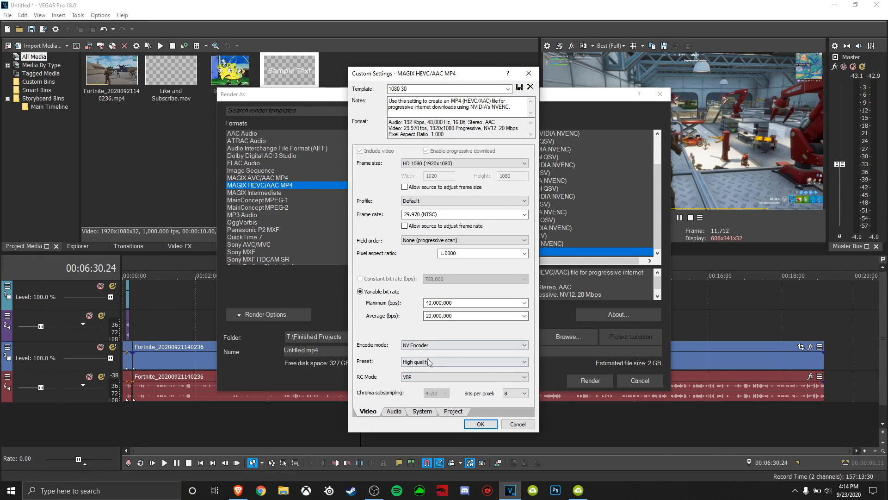
Choose NV Encoder as the encode mode with the High quality preset and the VBR rate control mode.
{"action": "left_click", "coordinate": [418, 347]}
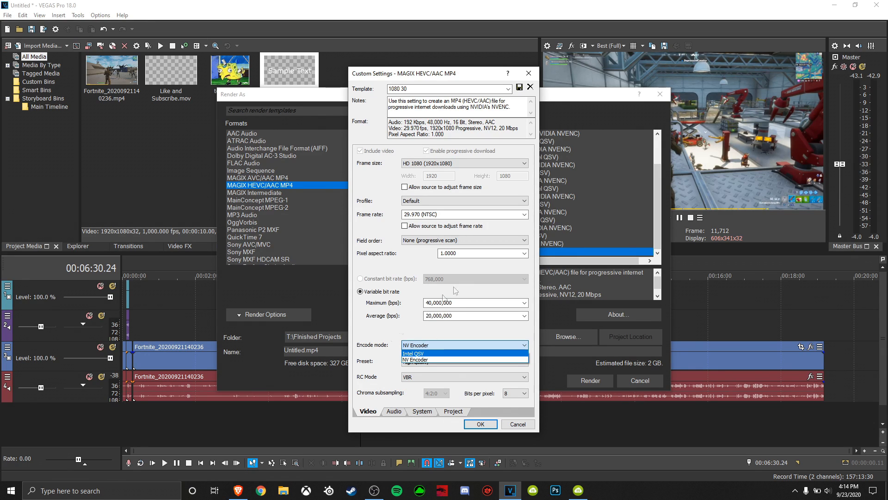
{"action": "left_click", "coordinate": [425, 360]}
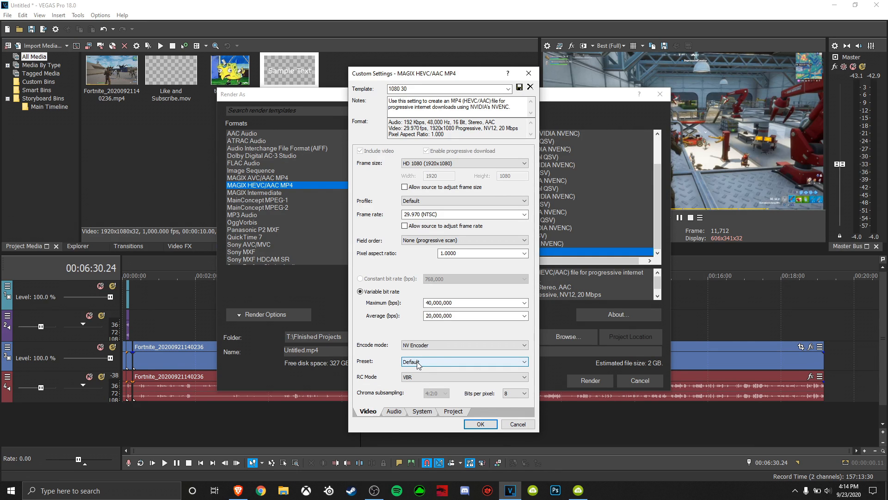
{"action": "left_click", "coordinate": [411, 363]}
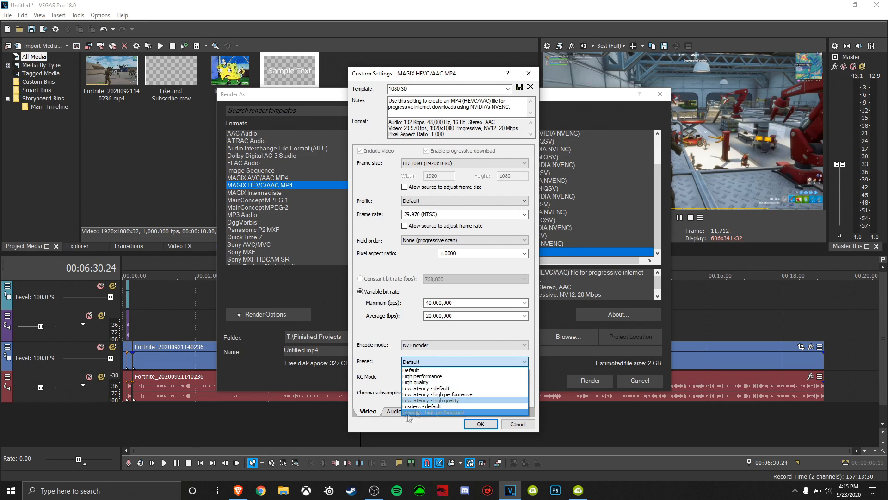
{"action": "left_click", "coordinate": [425, 383]}
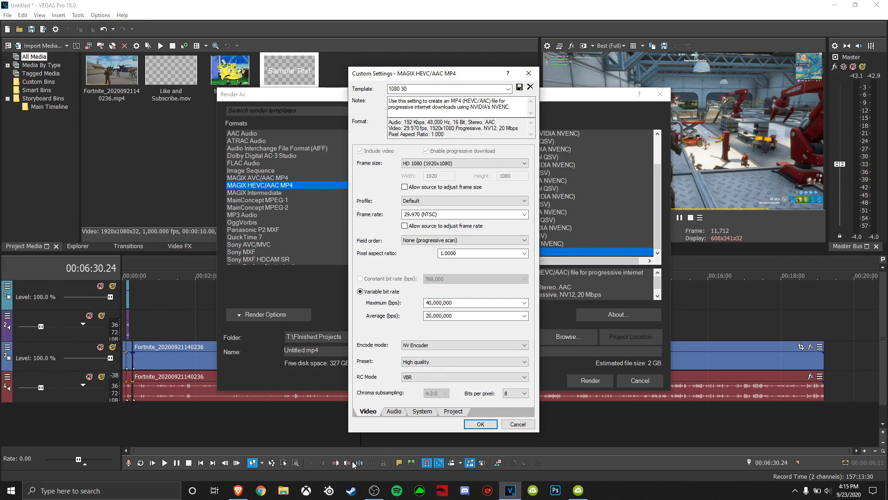
{"action": "left_click", "coordinate": [414, 378]}
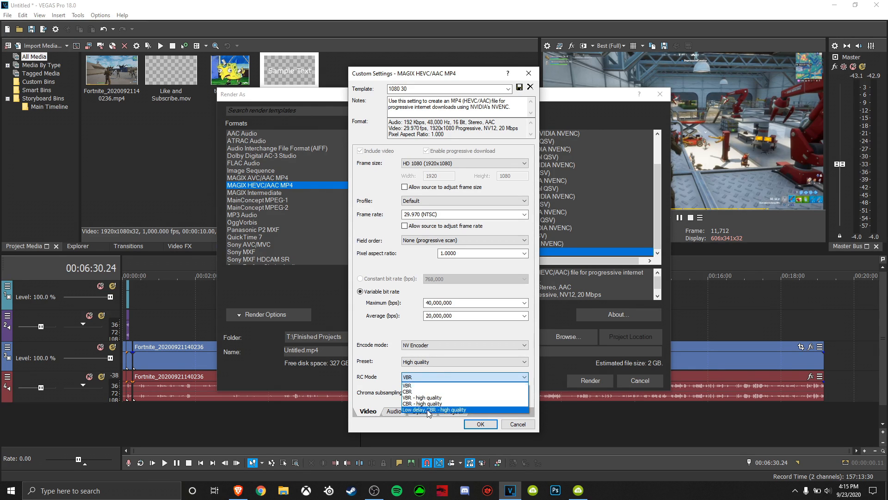
{"action": "left_click", "coordinate": [423, 378]}
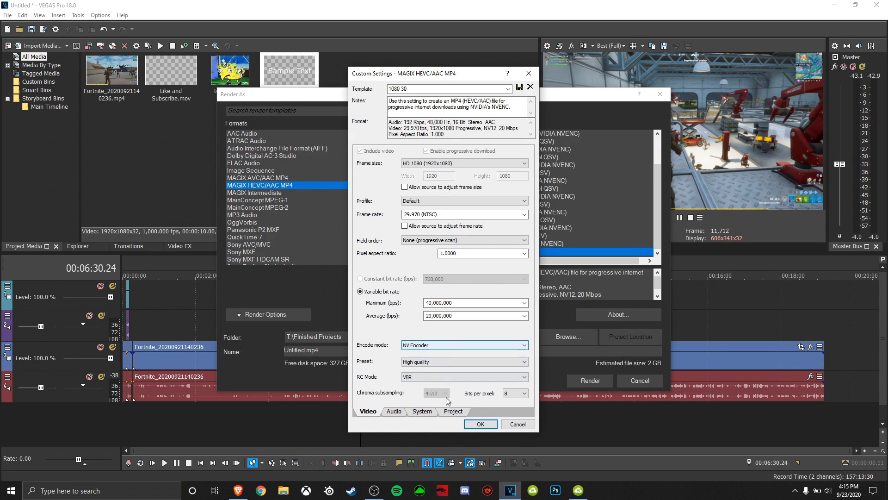
Review the audio bit rate choices in the custom render settings, keeping 192,000 bps, and view the system settings.
{"action": "left_click", "coordinate": [392, 413]}
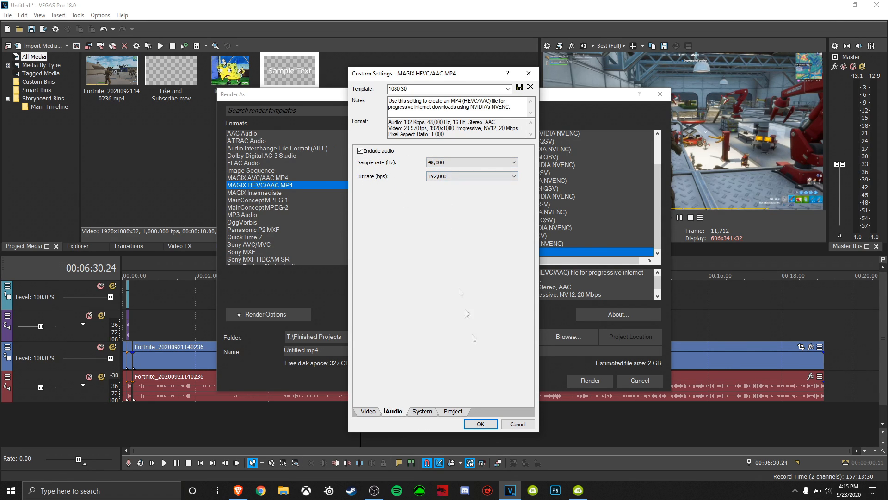
{"action": "left_click", "coordinate": [493, 176]}
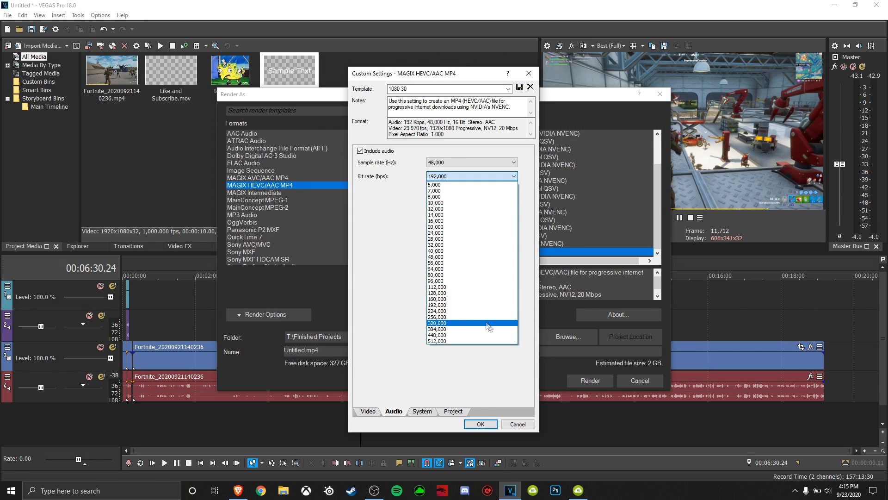
{"action": "left_click", "coordinate": [420, 308]}
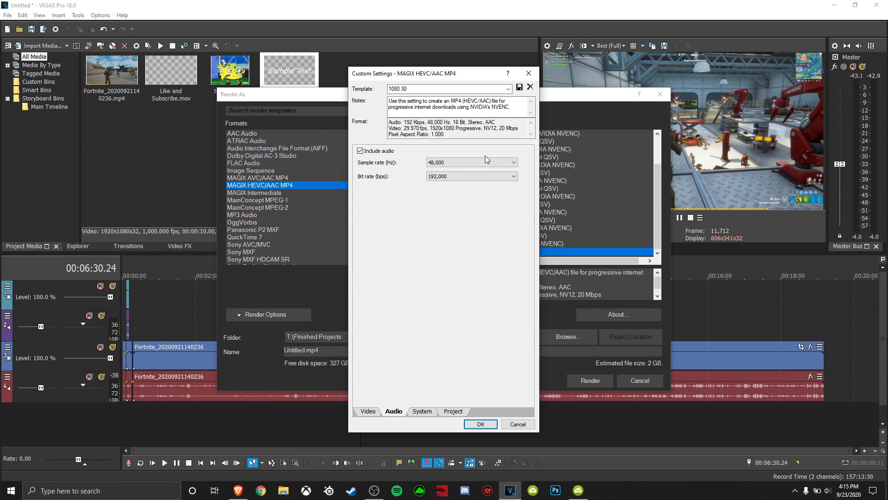
{"action": "left_click", "coordinate": [422, 411]}
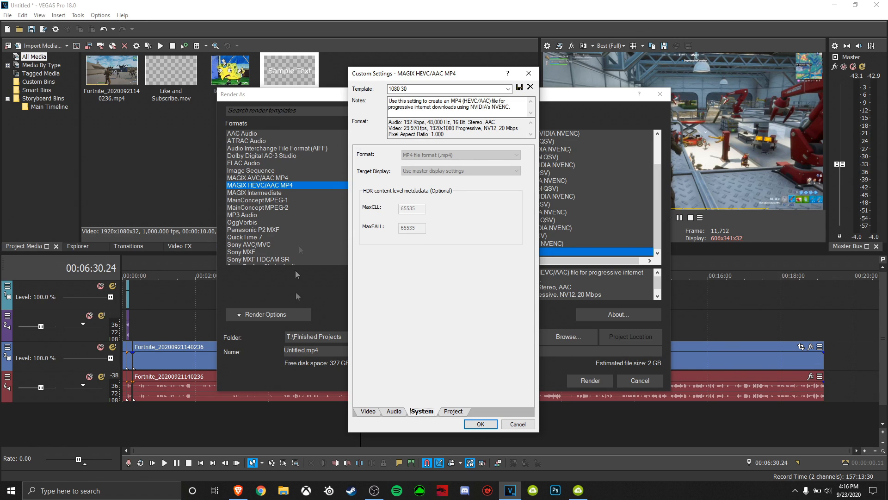
Keep Best rendering quality, Use Project Settings for stereoscopic 3D and Limited (default) color range in the project render settings, and accept the custom settings.
{"action": "left_click", "coordinate": [451, 412]}
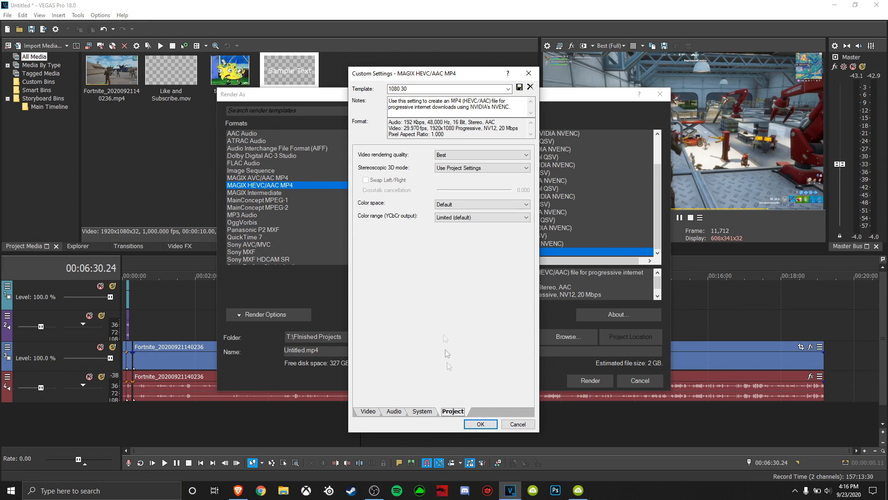
{"action": "left_click", "coordinate": [455, 155]}
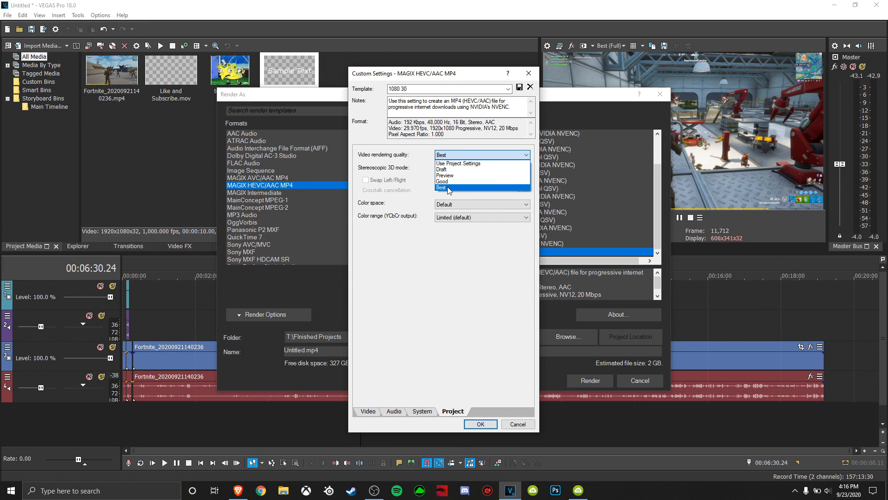
{"action": "left_click", "coordinate": [409, 262]}
{"action": "left_click", "coordinate": [454, 169]}
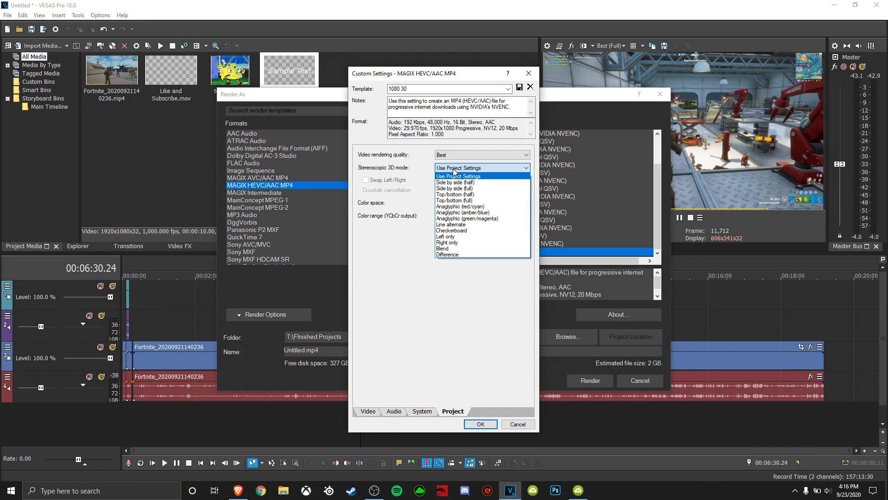
{"action": "left_click", "coordinate": [453, 175]}
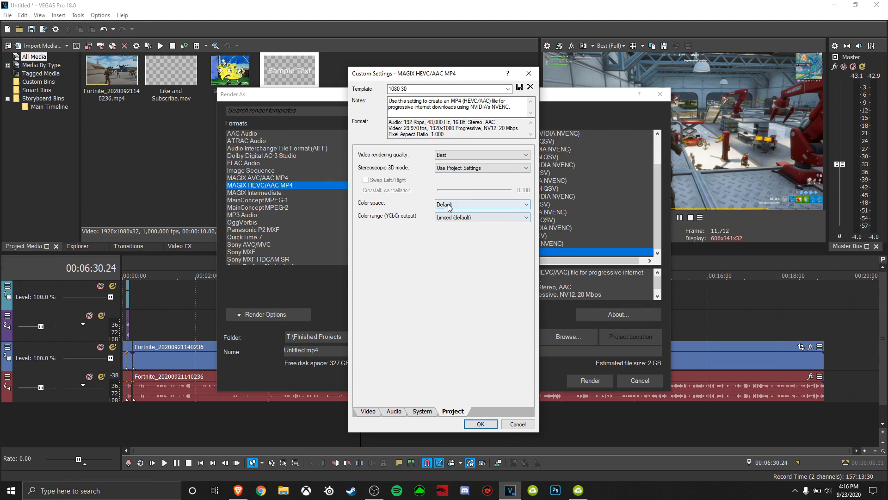
{"action": "left_click", "coordinate": [462, 218]}
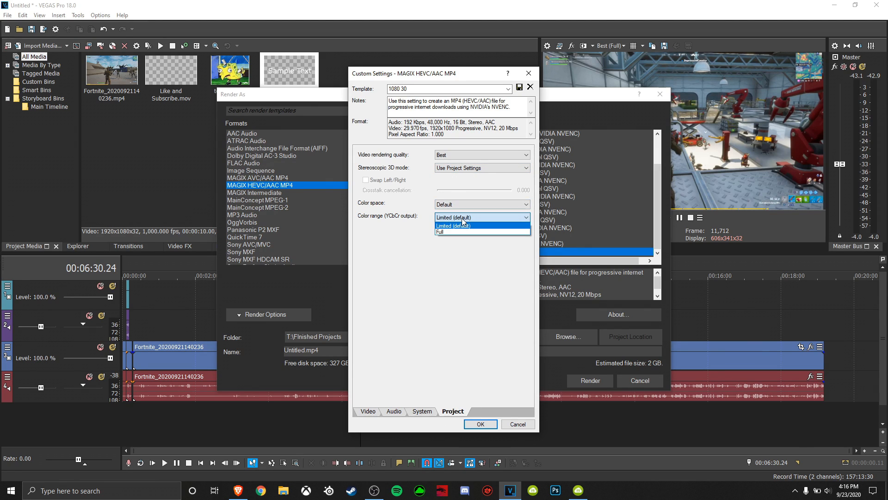
{"action": "left_click", "coordinate": [465, 225]}
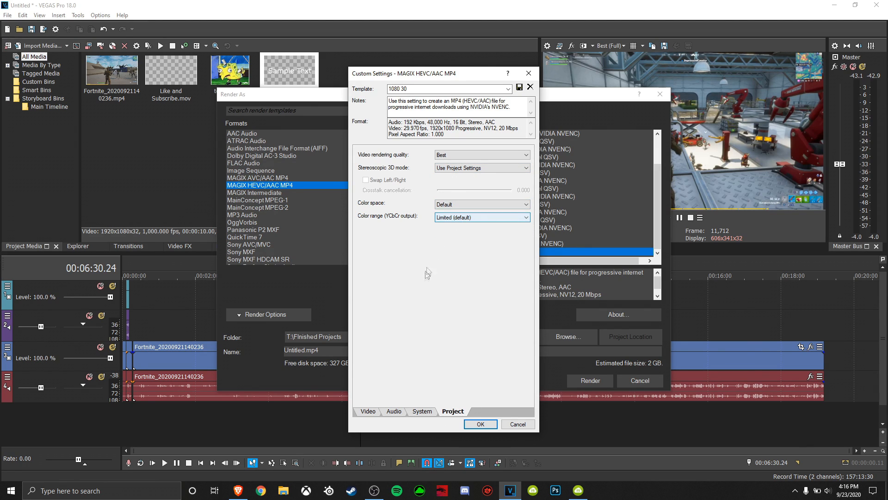
{"action": "left_click", "coordinate": [483, 222]}
{"action": "left_click", "coordinate": [426, 299]}
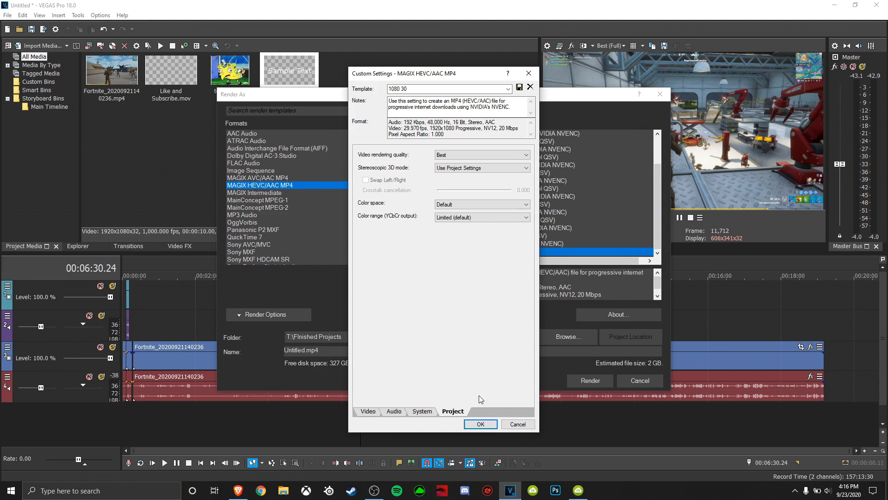
{"action": "left_click", "coordinate": [489, 426]}
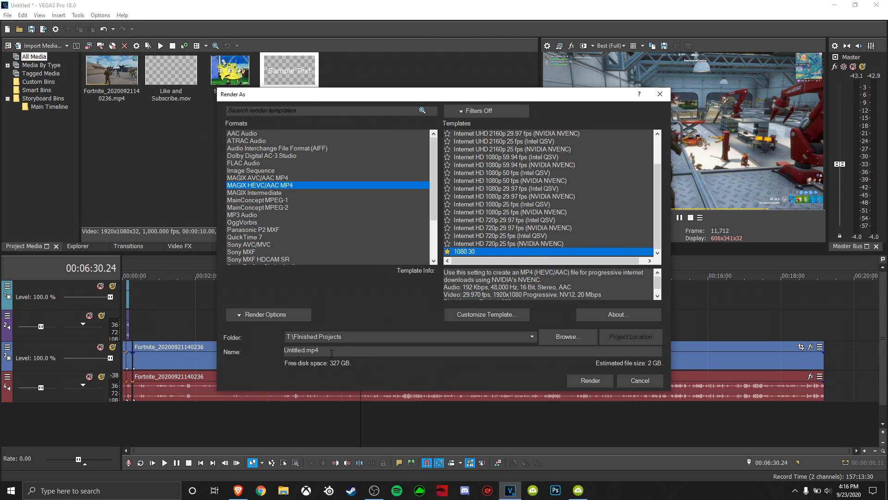
Browse the extra (T:) drive for a render destination and close the file dialog without saving.
{"action": "left_click", "coordinate": [555, 339]}
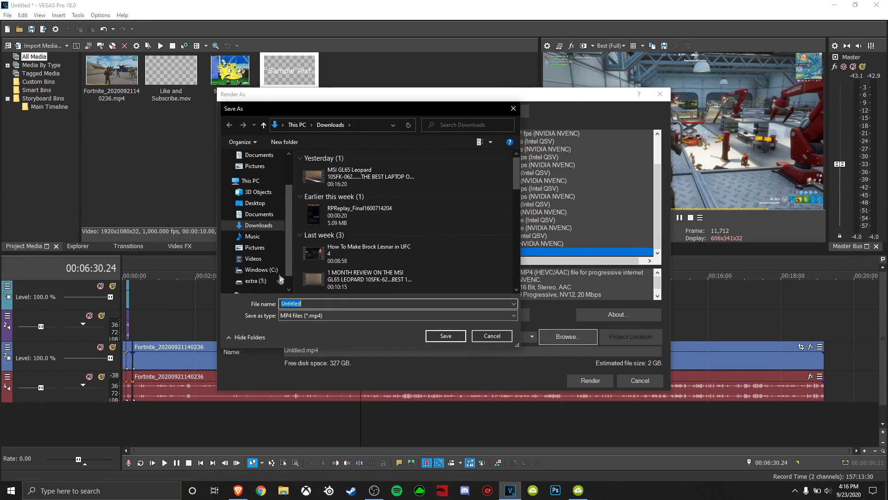
{"action": "left_click", "coordinate": [255, 280]}
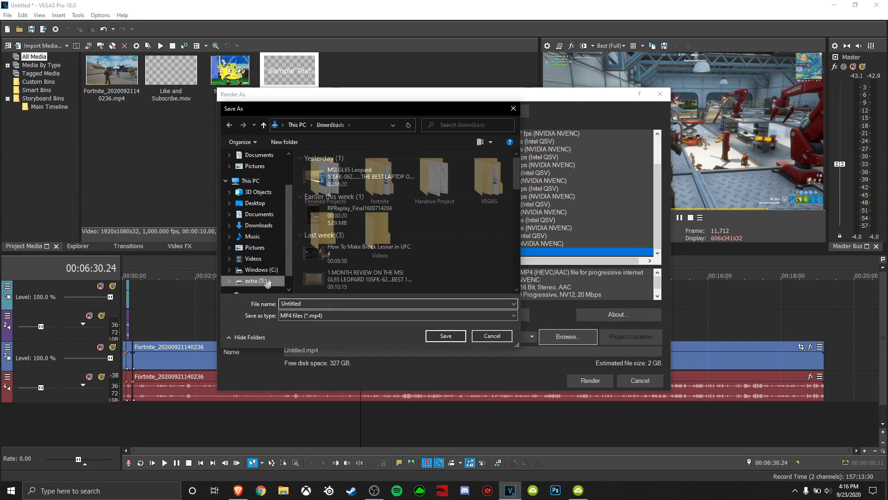
{"action": "left_click", "coordinate": [513, 108]}
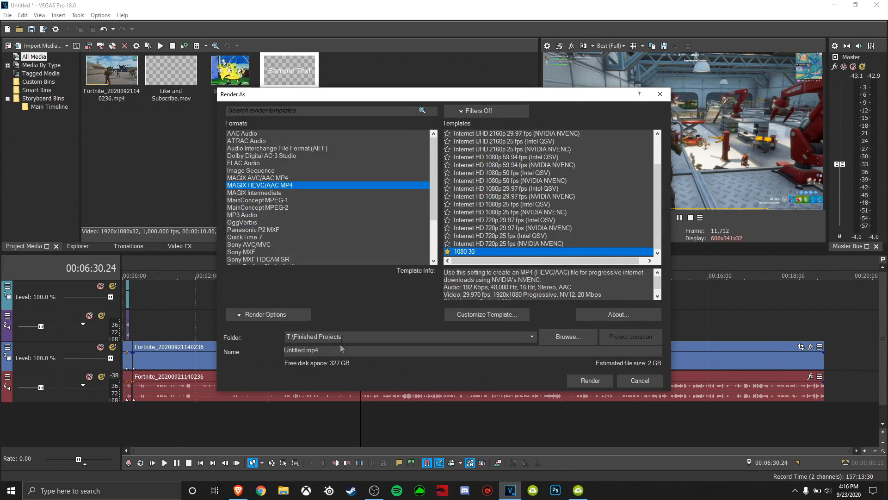